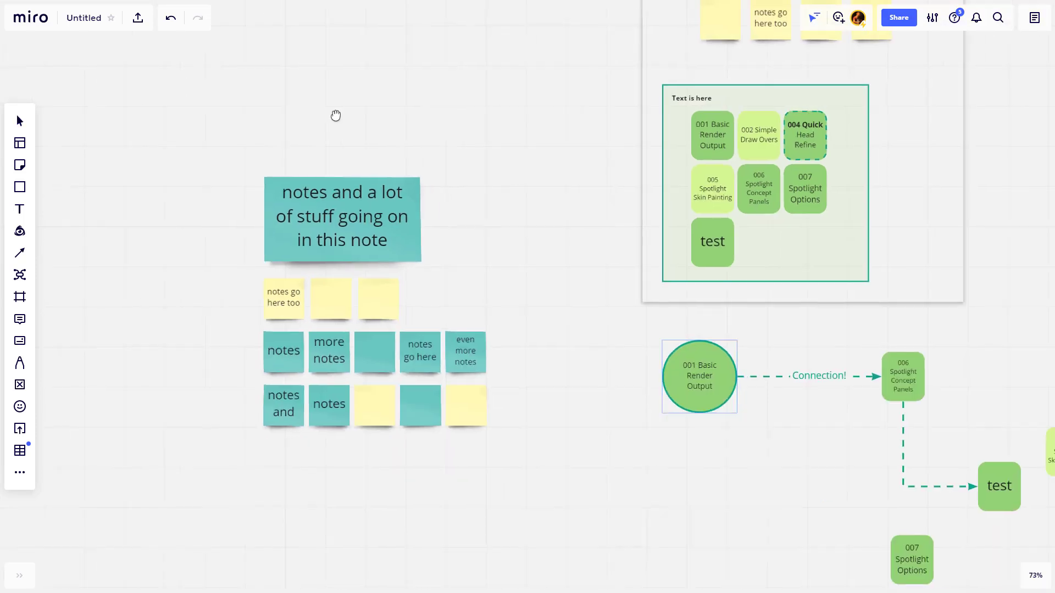
Search the IconFinder library for "quest" and place the pink dragon icon above the large teal note
scroll(334, 145, up, 2)
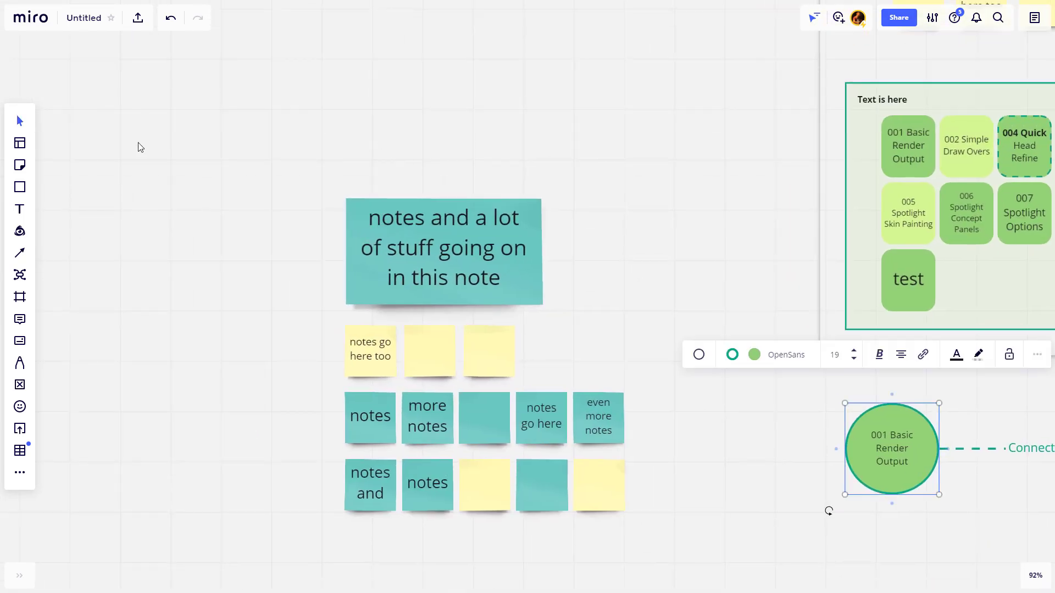
click(18, 233)
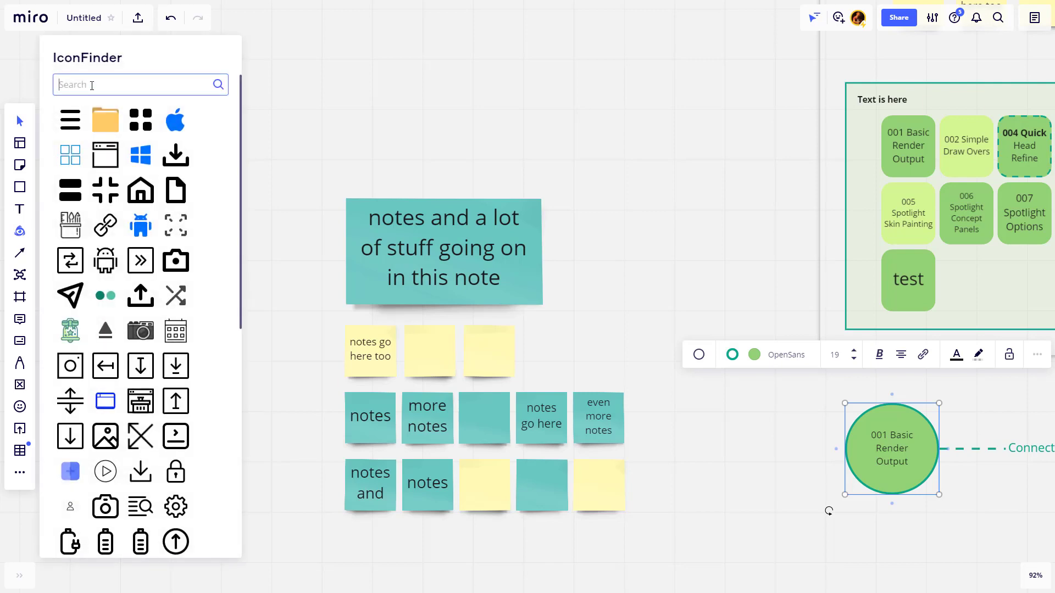
text(quest)
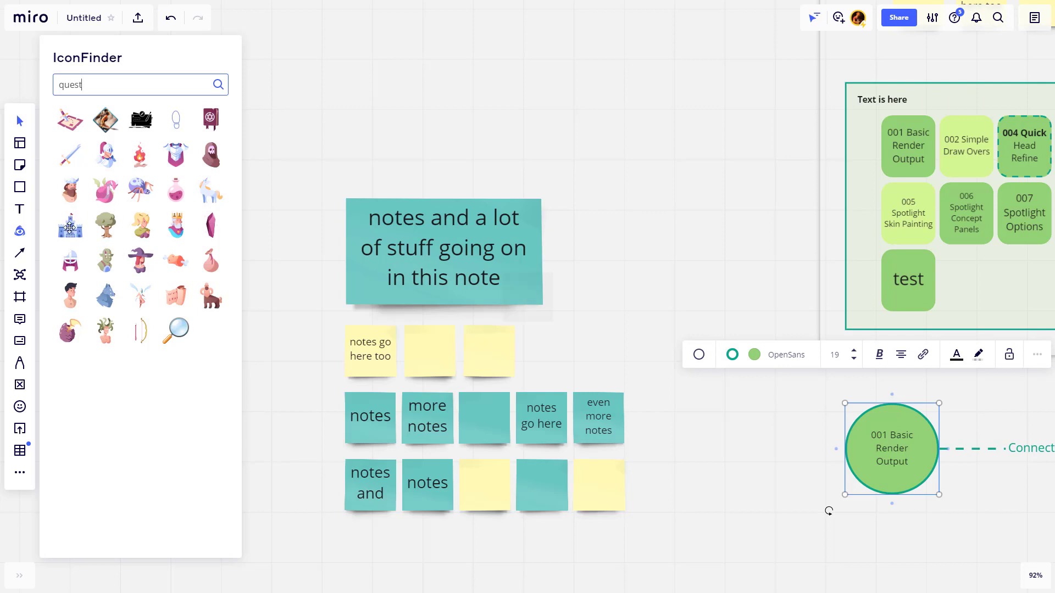
drag(538, 315, 409, 163)
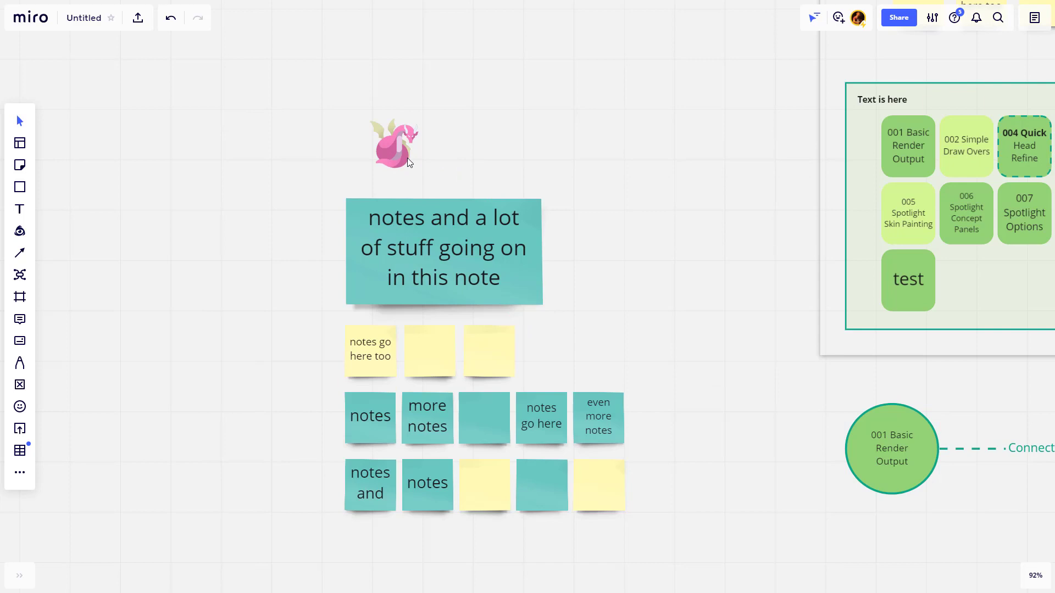
Enlarge the pink dragon icon and crop it to its head and neck
click(392, 147)
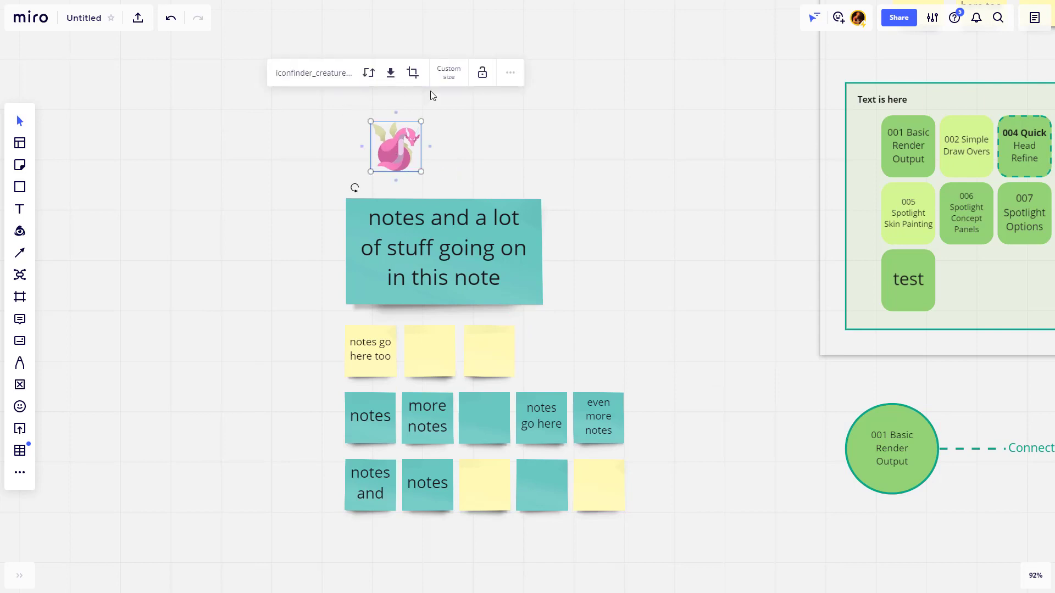
drag(421, 171, 378, 111)
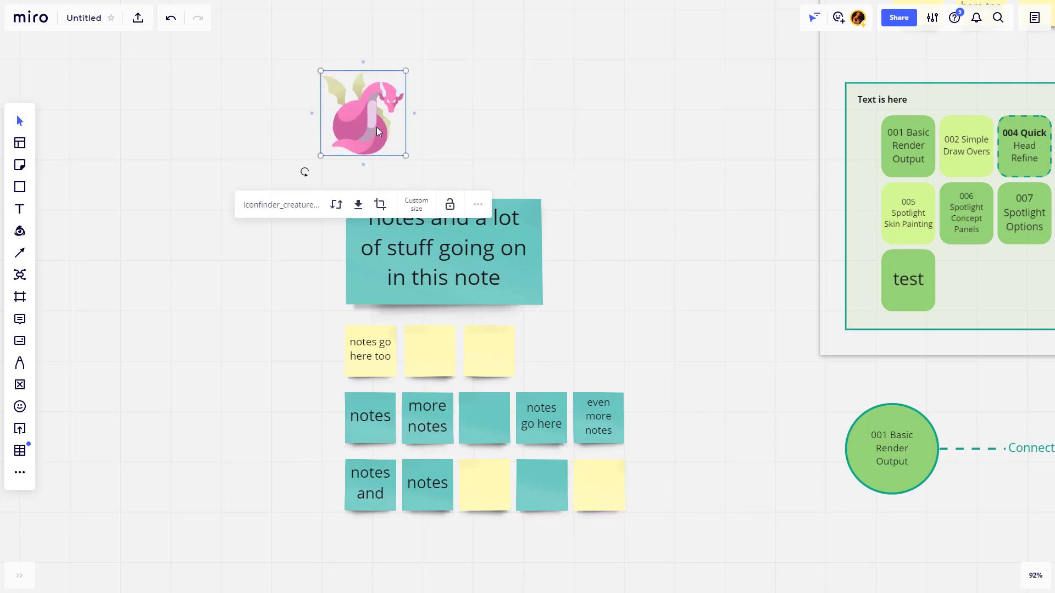
click(392, 205)
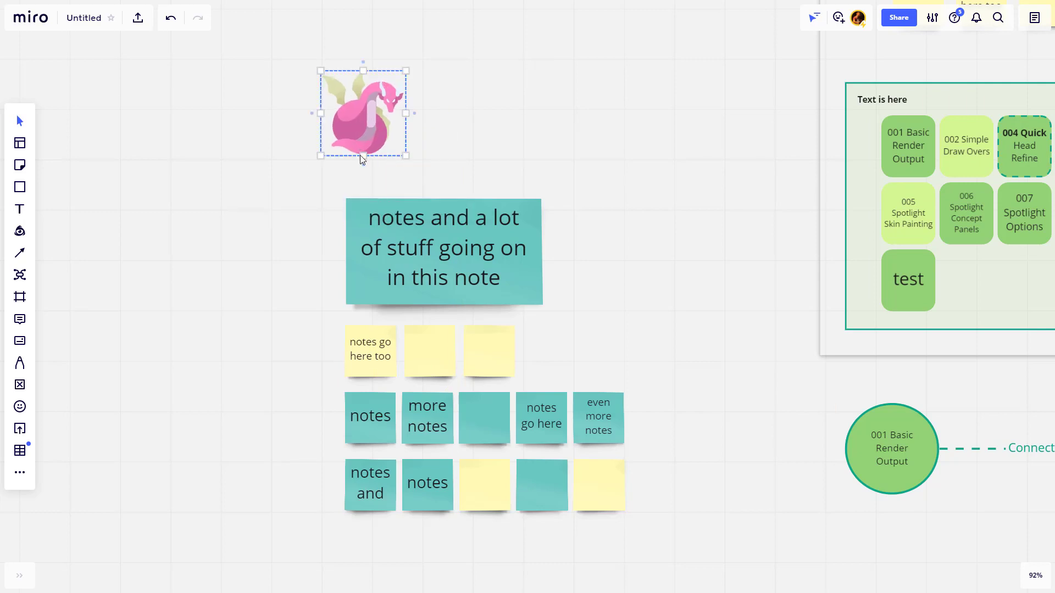
drag(362, 156, 339, 82)
click(470, 142)
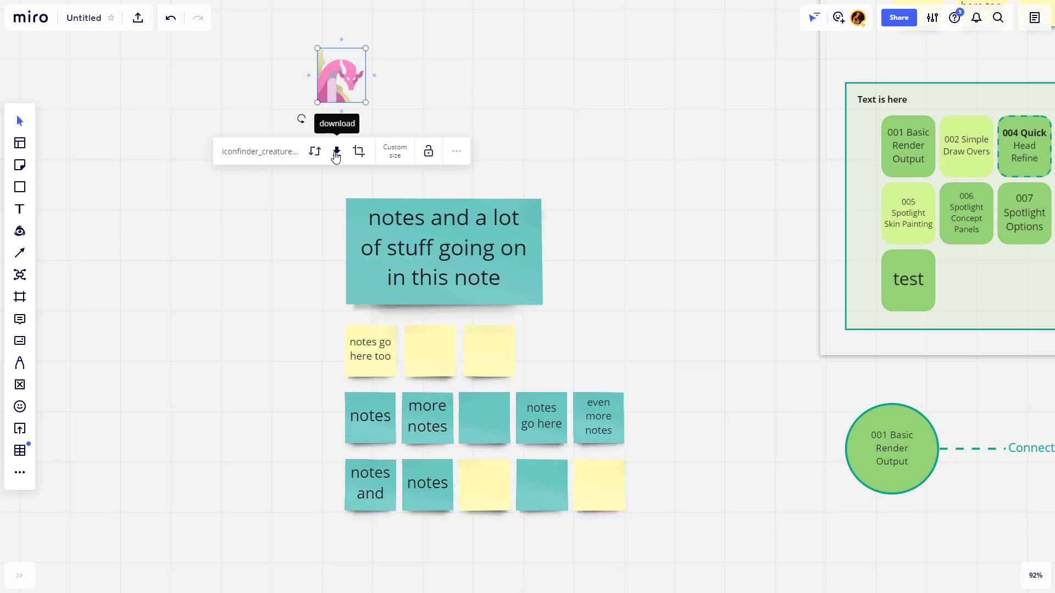
click(336, 152)
click(409, 102)
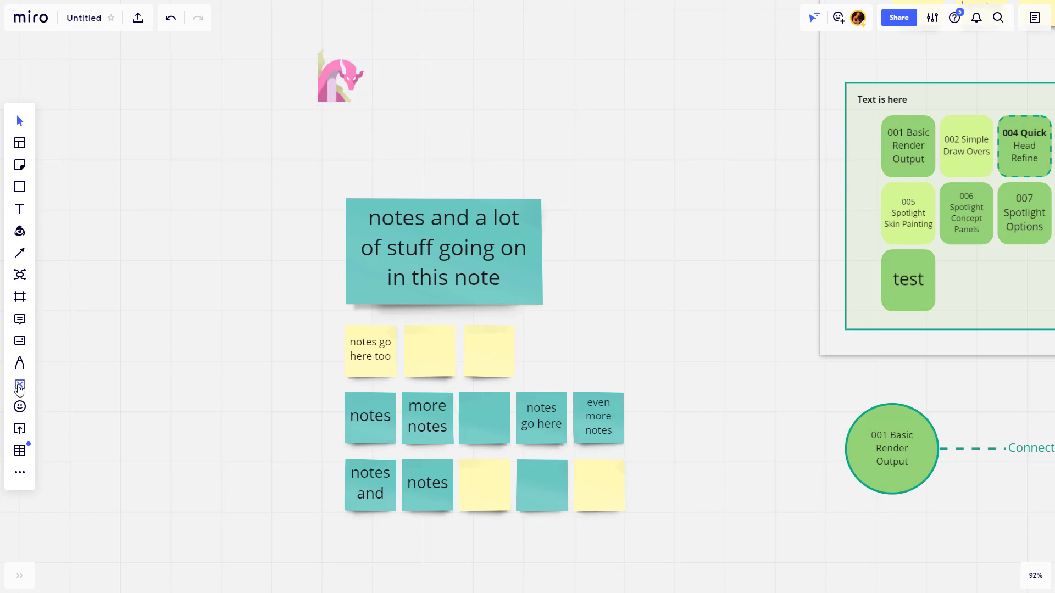
Open the Wireframes library and look through its available components
click(20, 384)
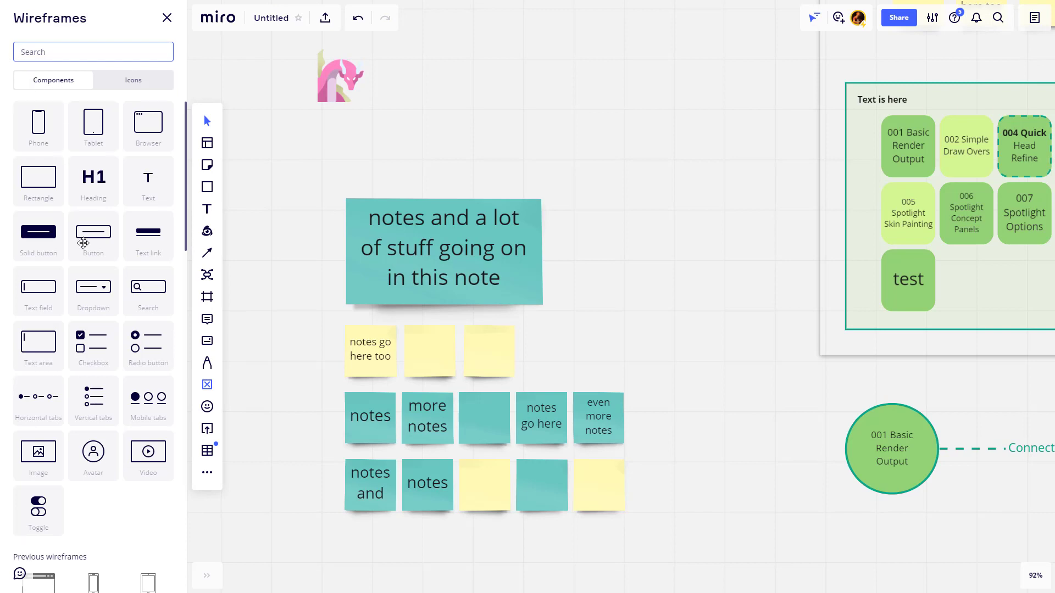
scroll(93, 368, down, 3)
scroll(95, 369, down, 8)
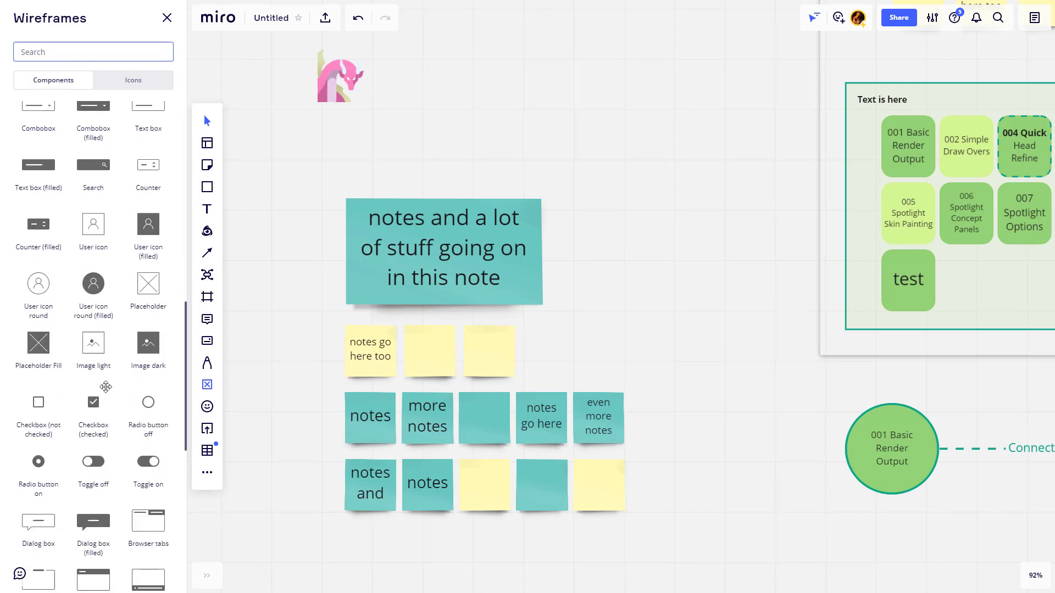
scroll(96, 369, up, 8)
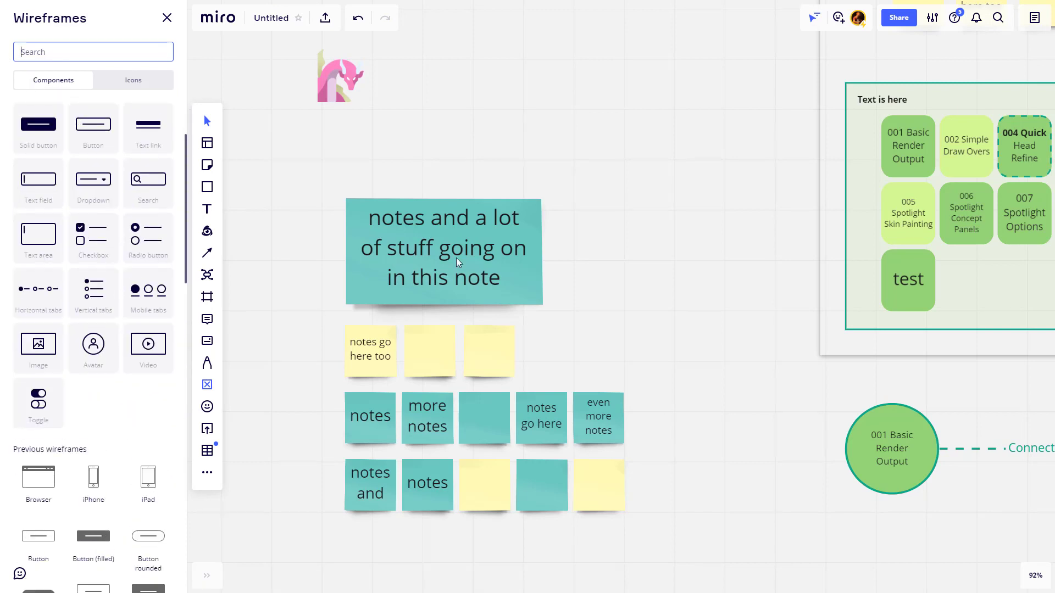
scroll(109, 254, up, 2)
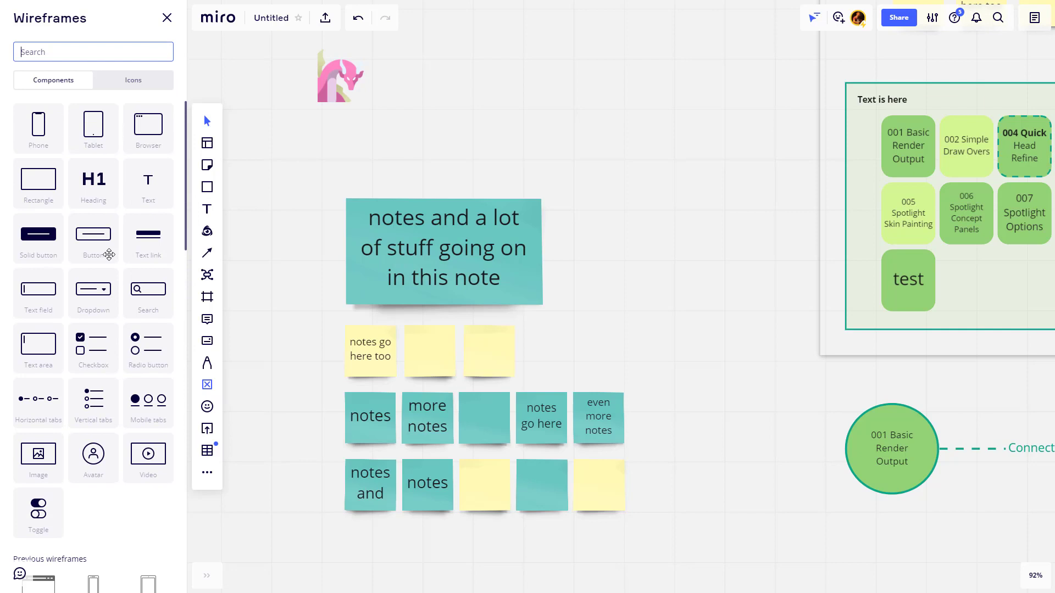
Try out a Tablet wireframe with a Dropdown component placed inside it, and delete both
click(93, 127)
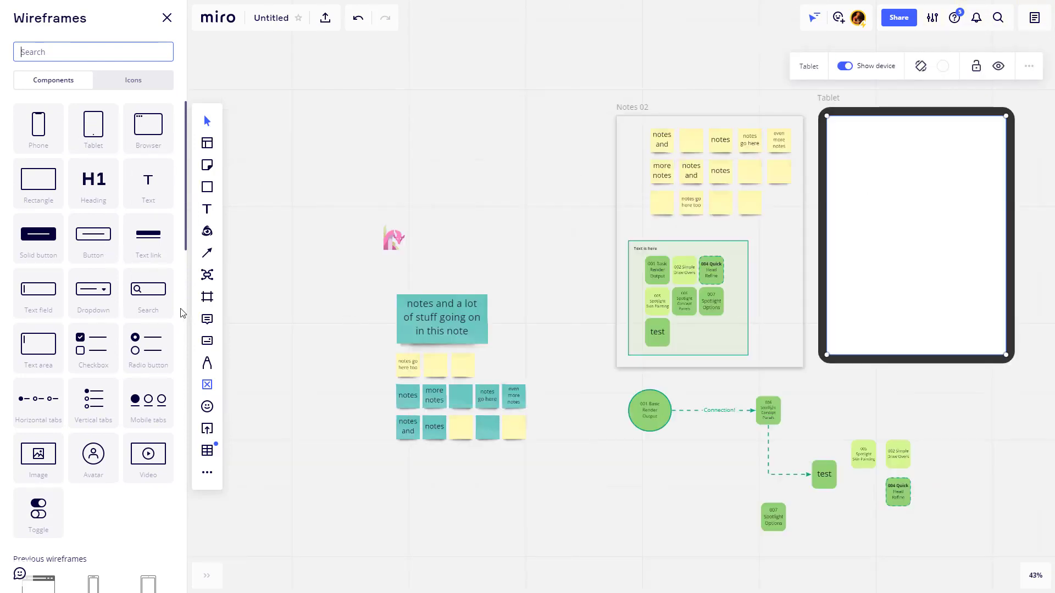
click(93, 291)
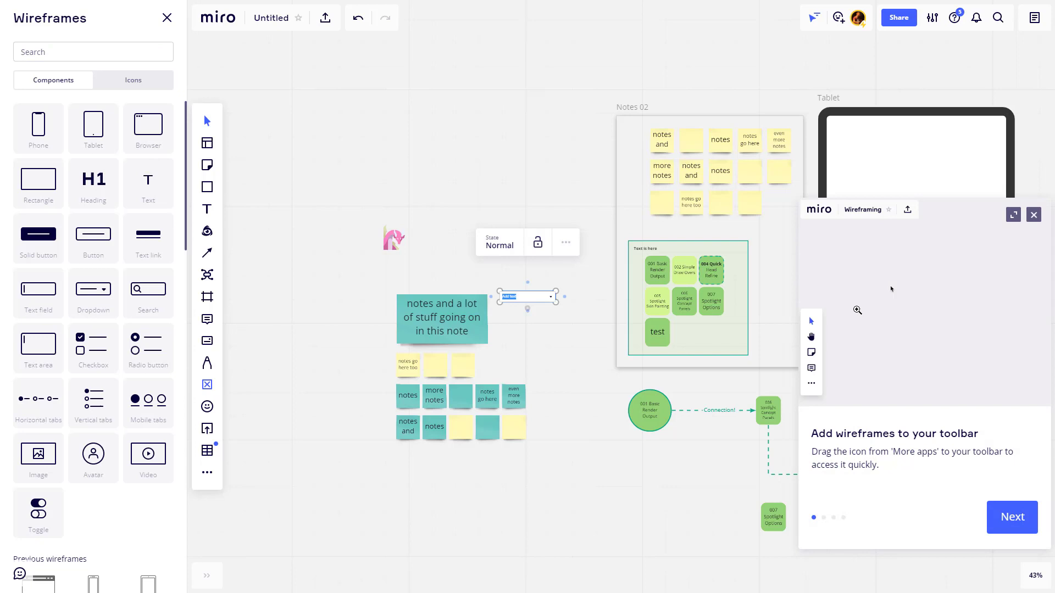
drag(527, 297, 846, 138)
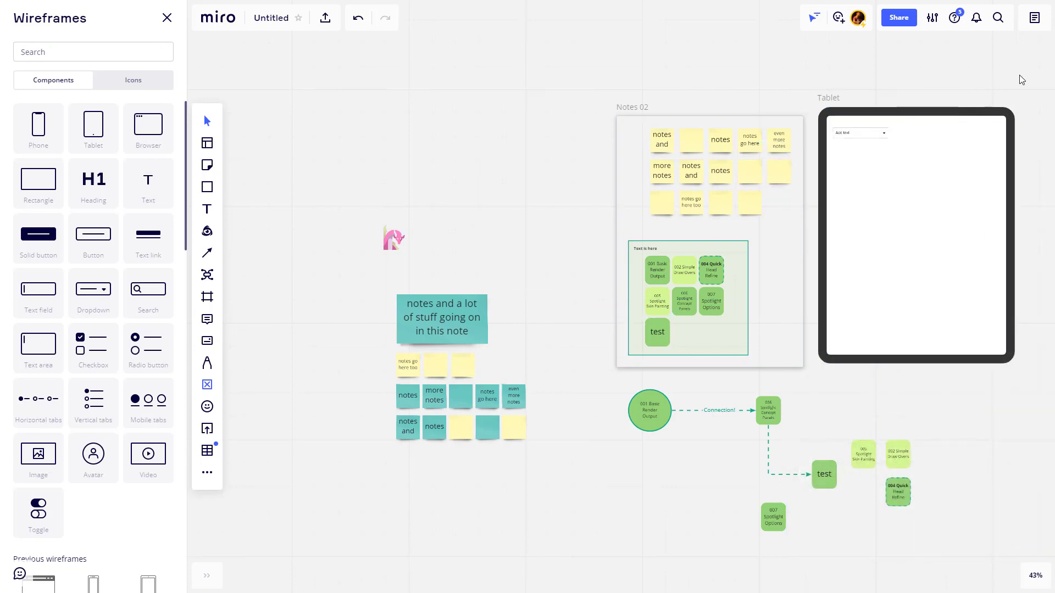
drag(1029, 72, 810, 380)
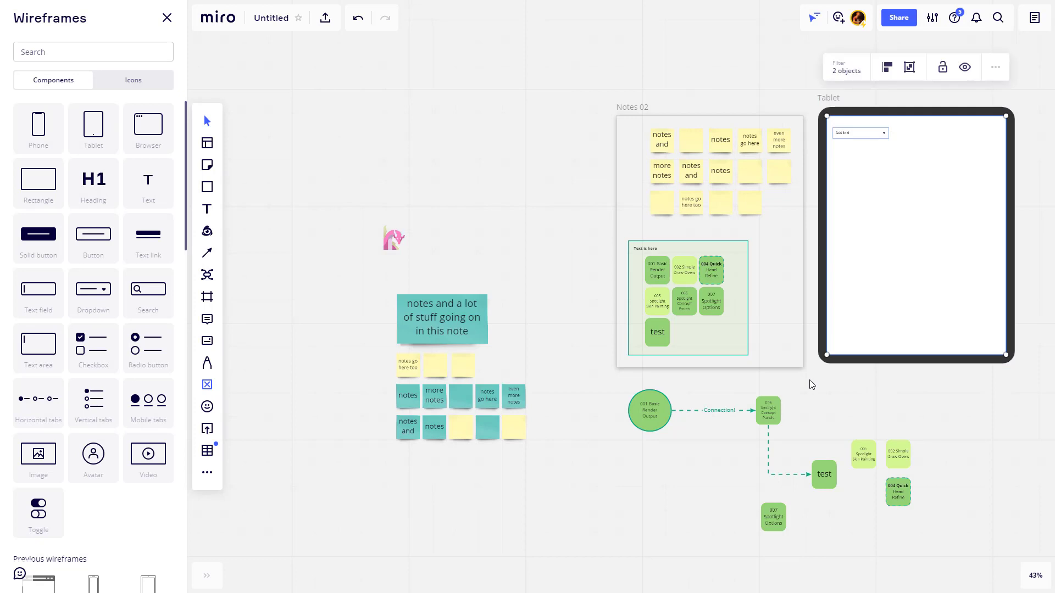
key(Delete)
Search the wireframe icons for "dragon" and add the winged dragon icon to the board
click(131, 80)
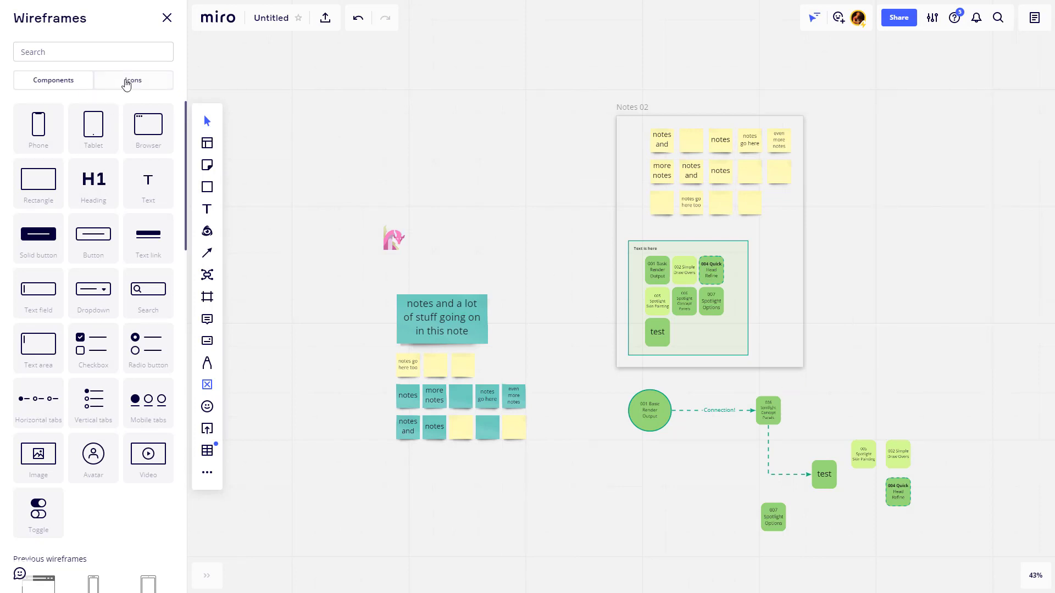
click(64, 52)
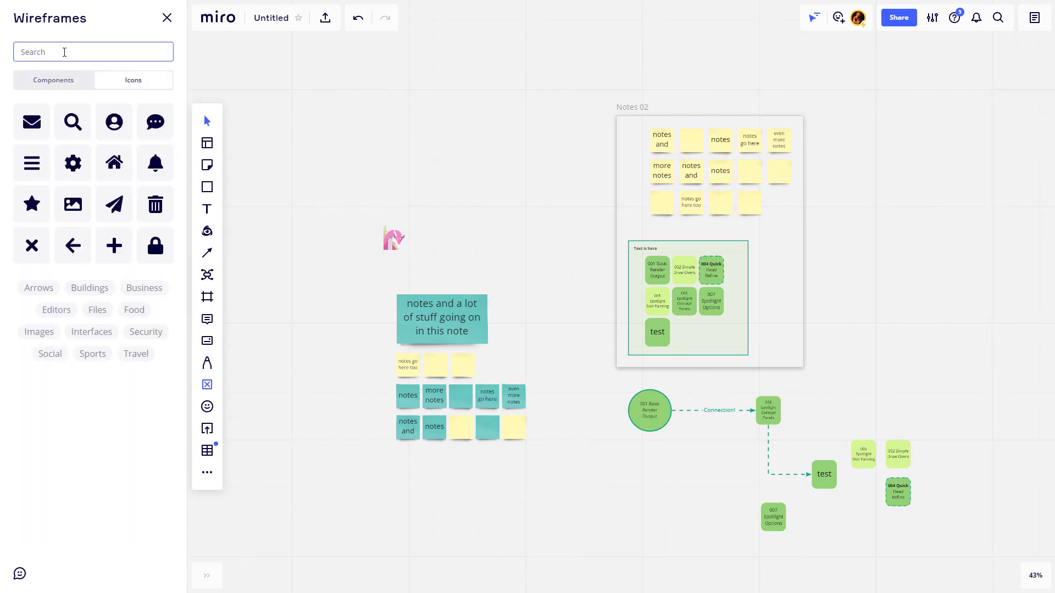
text(dragon)
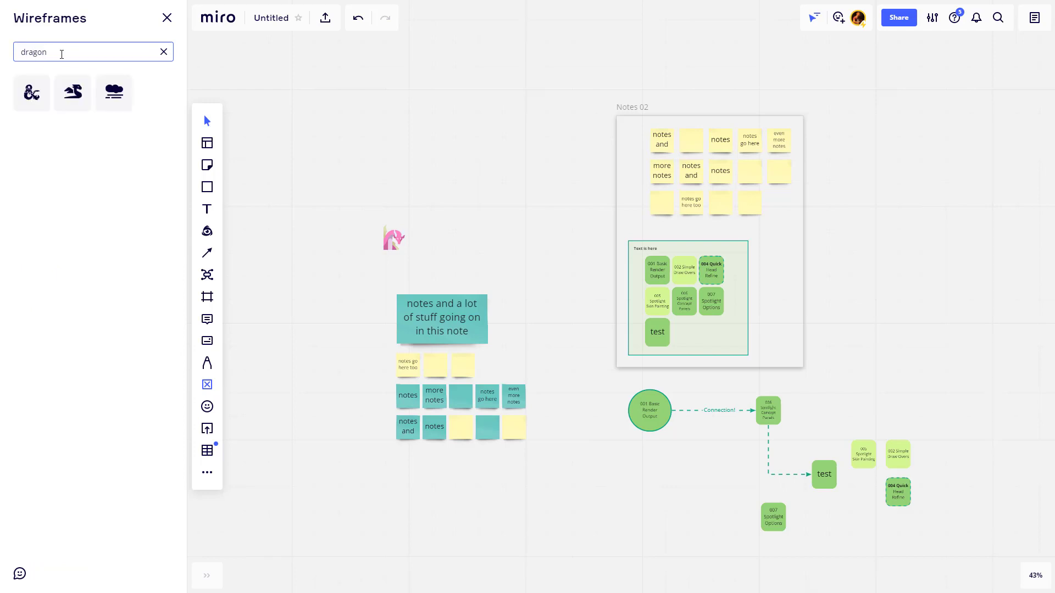
click(70, 92)
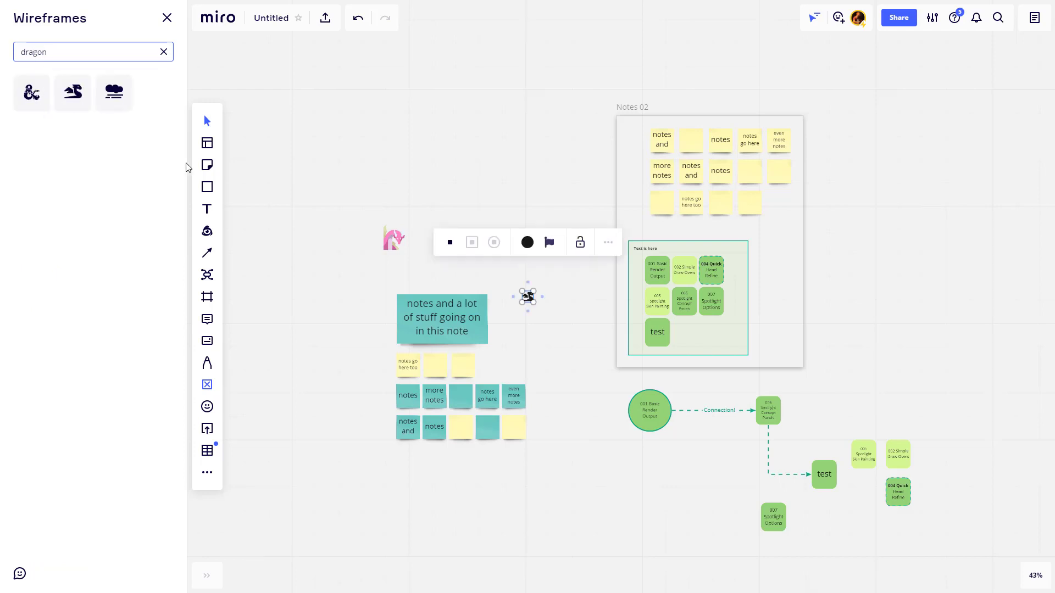
Move the black dragon icon beside the cropped pink dragon and enlarge it slightly beyond the pink dragon's size
scroll(553, 268, up, 5)
drag(499, 308, 484, 264)
drag(416, 246, 315, 224)
drag(477, 254, 669, 299)
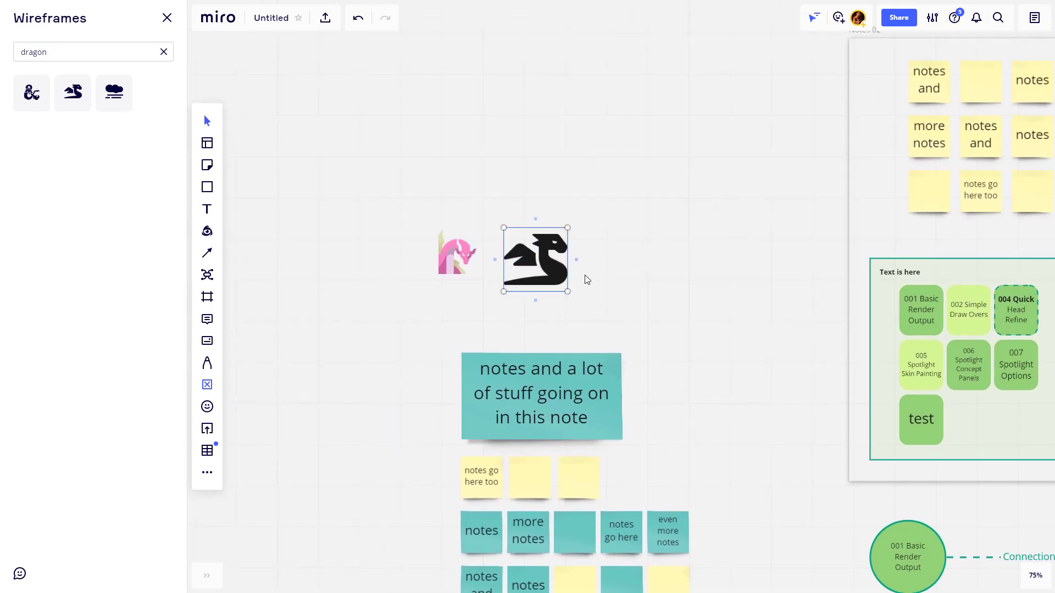
Recolor the black dragon icon turquoise and nudge it closer to the pink dragon
click(535, 179)
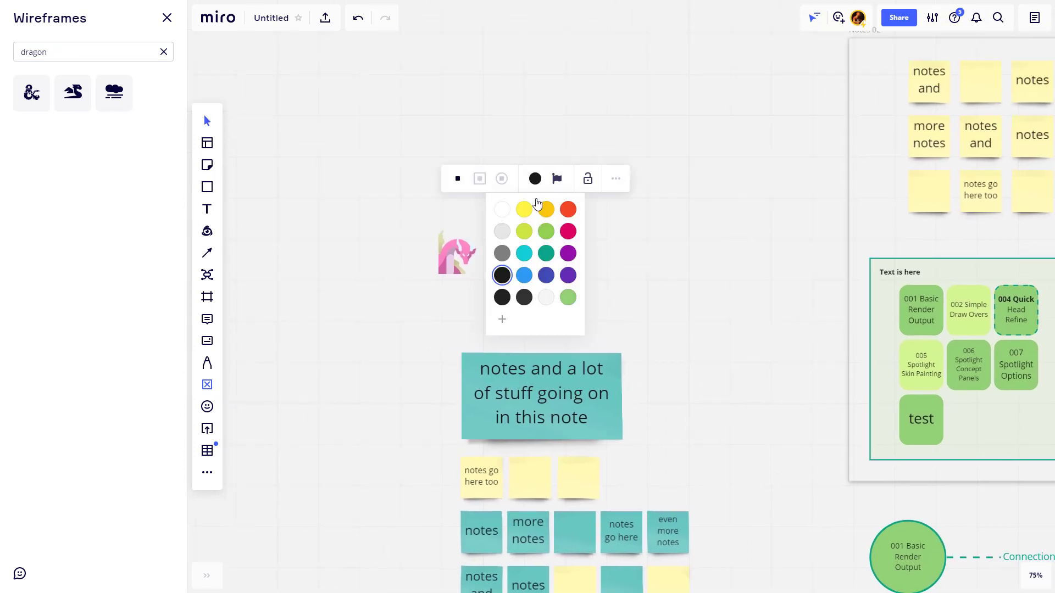
click(522, 252)
mouse_move(518, 254)
mouse_down()
mouse_move(540, 275)
mouse_move(512, 247)
mouse_up()
click(459, 259)
Search the IconFinder library for "document" and add the black lined-page icon to the board
click(207, 231)
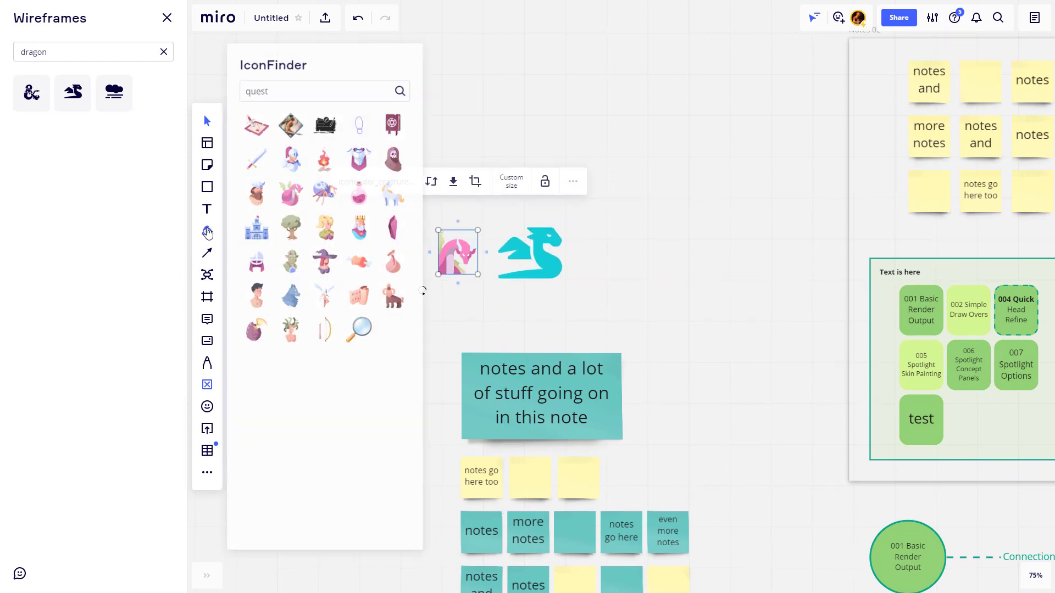
drag(293, 87, 219, 88)
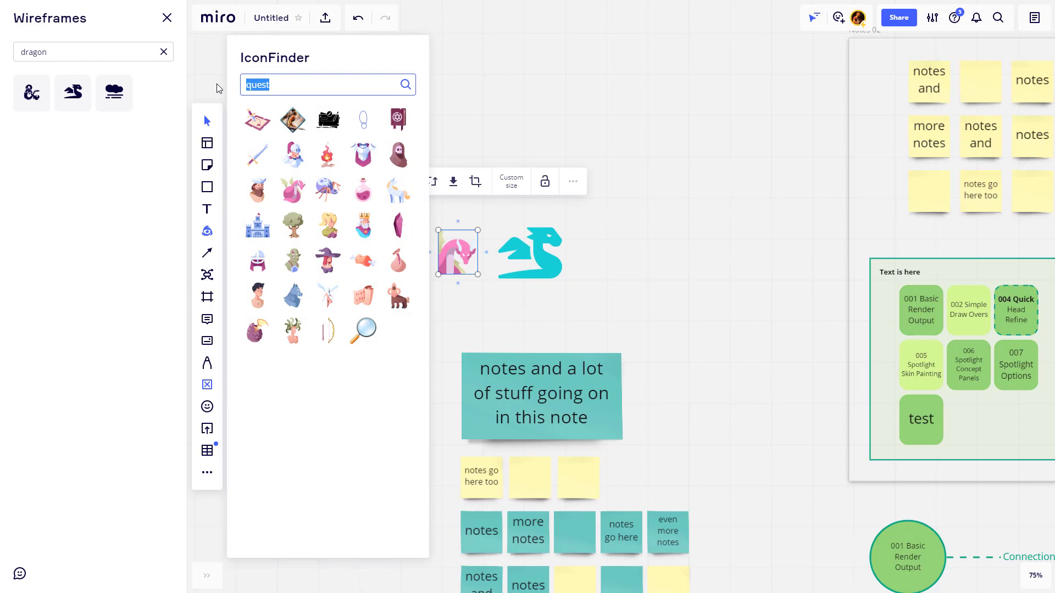
text(document)
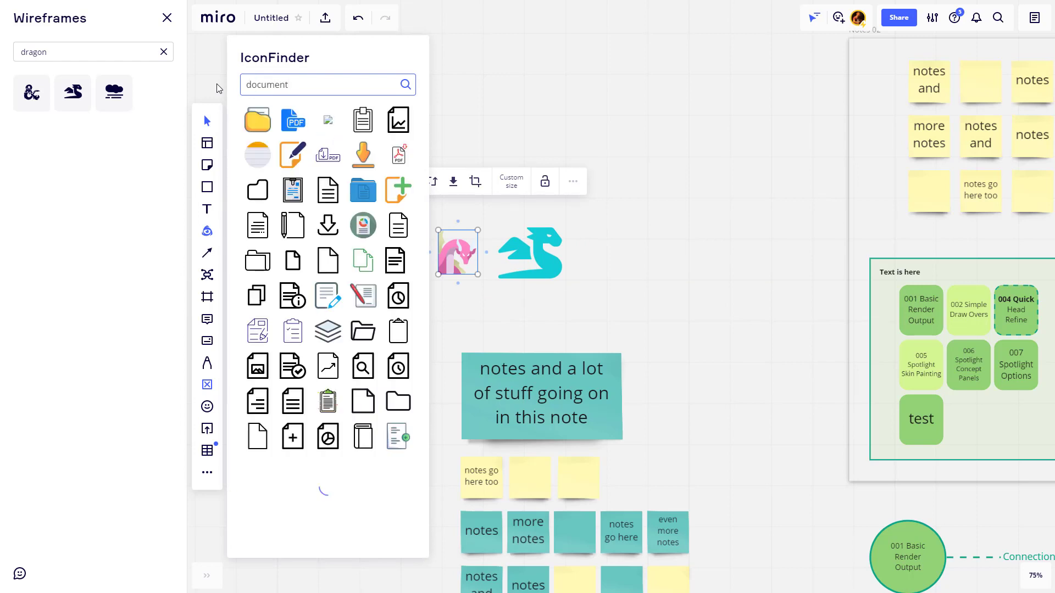
scroll(307, 201, down, 5)
scroll(307, 201, down, 3)
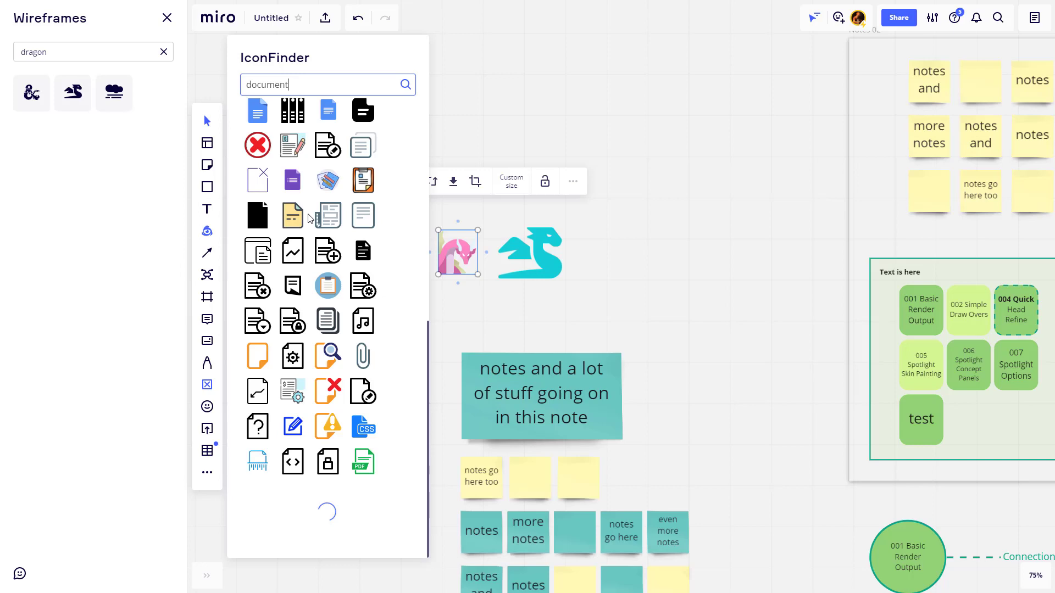
scroll(305, 330, up, 10)
scroll(305, 355, down, 4)
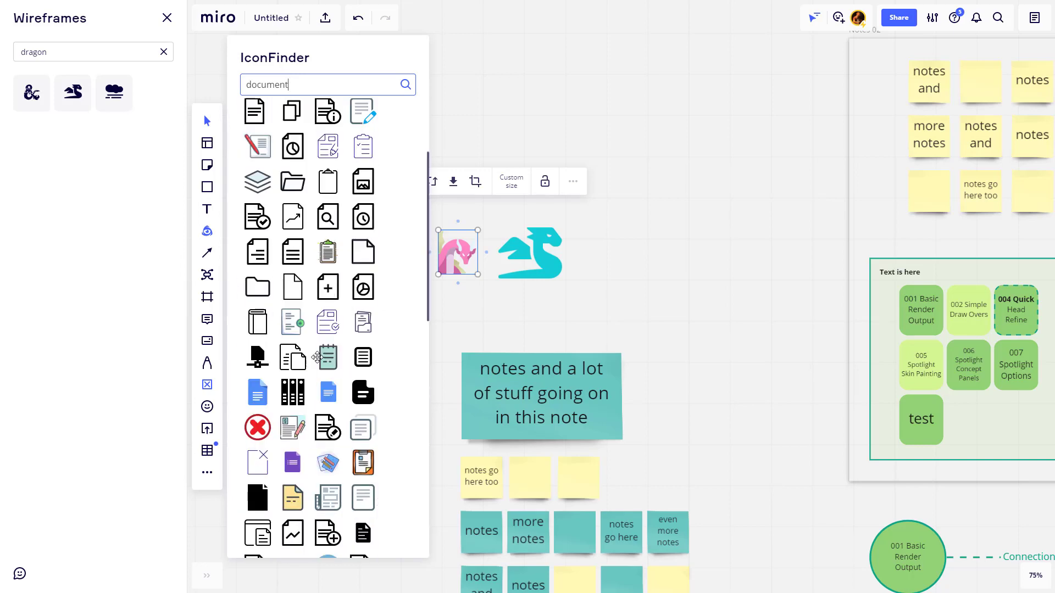
scroll(308, 363, up, 5)
click(257, 226)
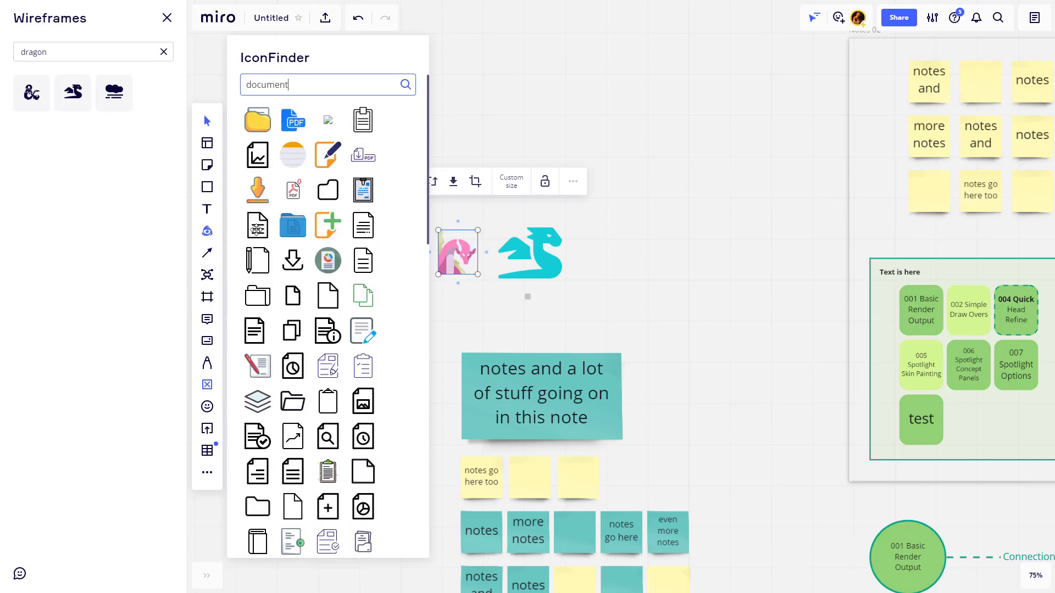
Enlarge the document icon and place it against the left side of the large teal note
click(539, 311)
drag(547, 317, 692, 278)
mouse_move(631, 312)
mouse_down()
mouse_move(630, 328)
mouse_move(633, 311)
mouse_up()
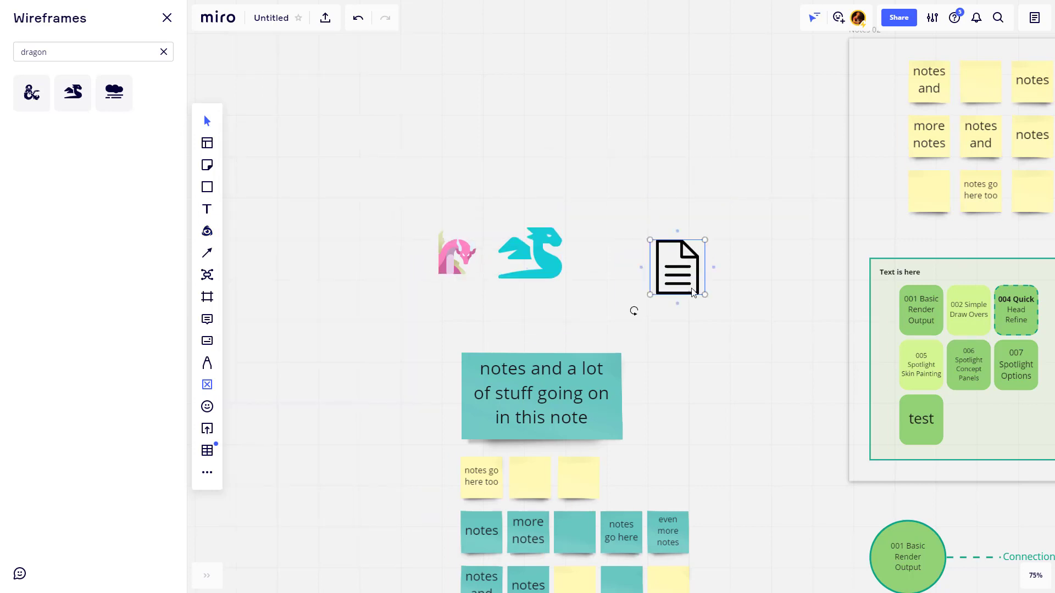
mouse_move(706, 295)
mouse_down()
mouse_move(717, 299)
mouse_move(707, 295)
mouse_up()
drag(681, 277, 544, 348)
key(ctrl+z)
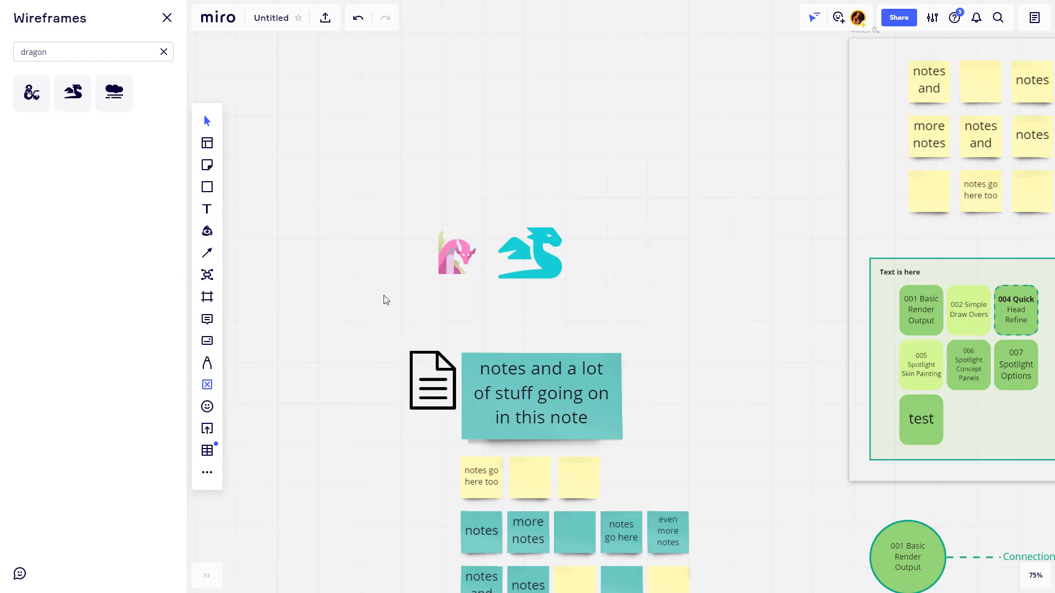
click(207, 474)
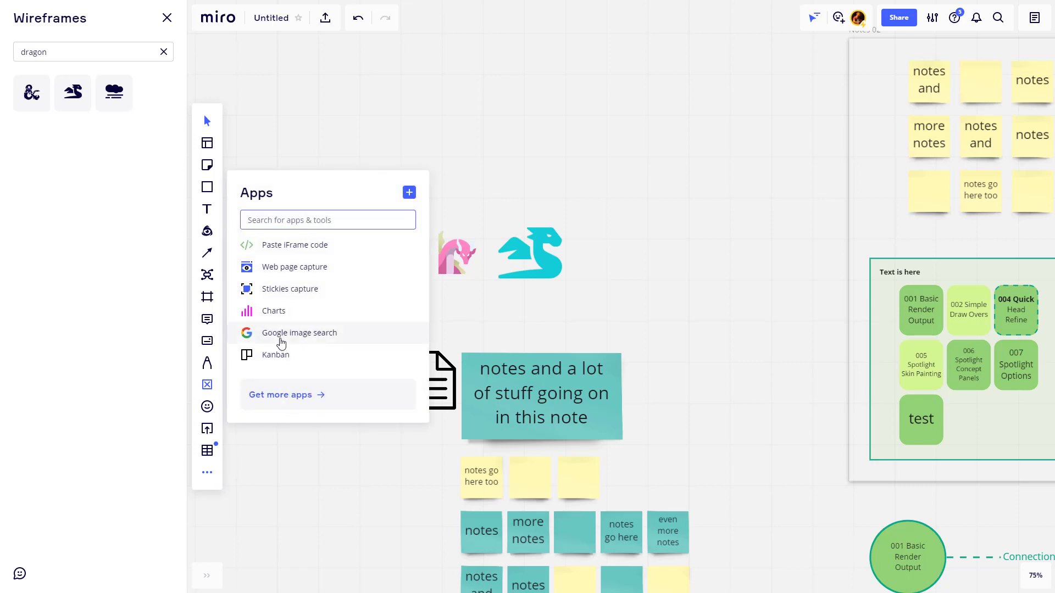
click(407, 74)
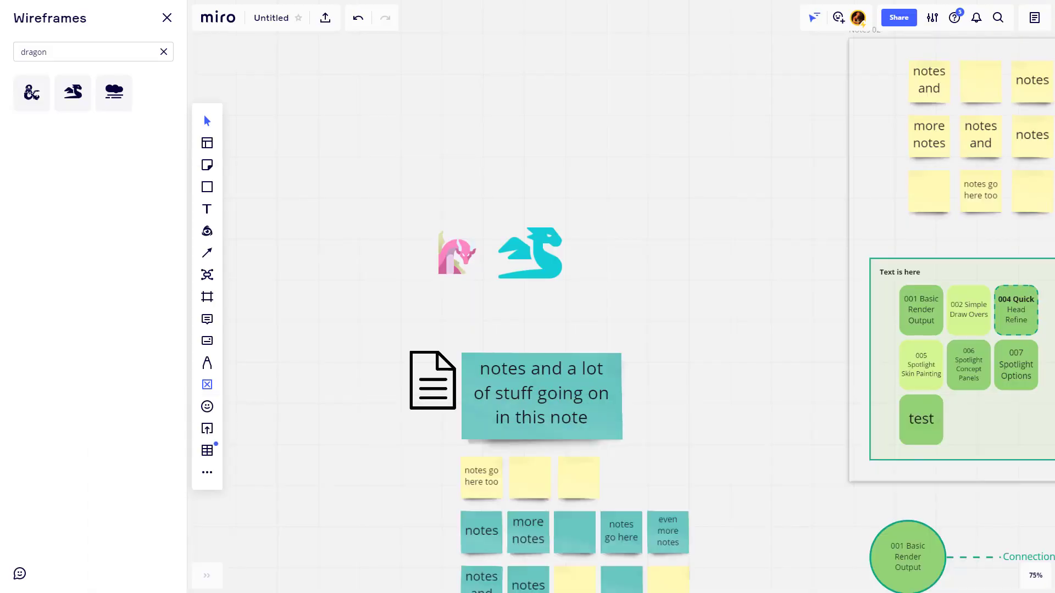
Find dragon pictures in a Google image search and paste the black dragon breathing blue fire onto the Miro board
key(alt+Tab)
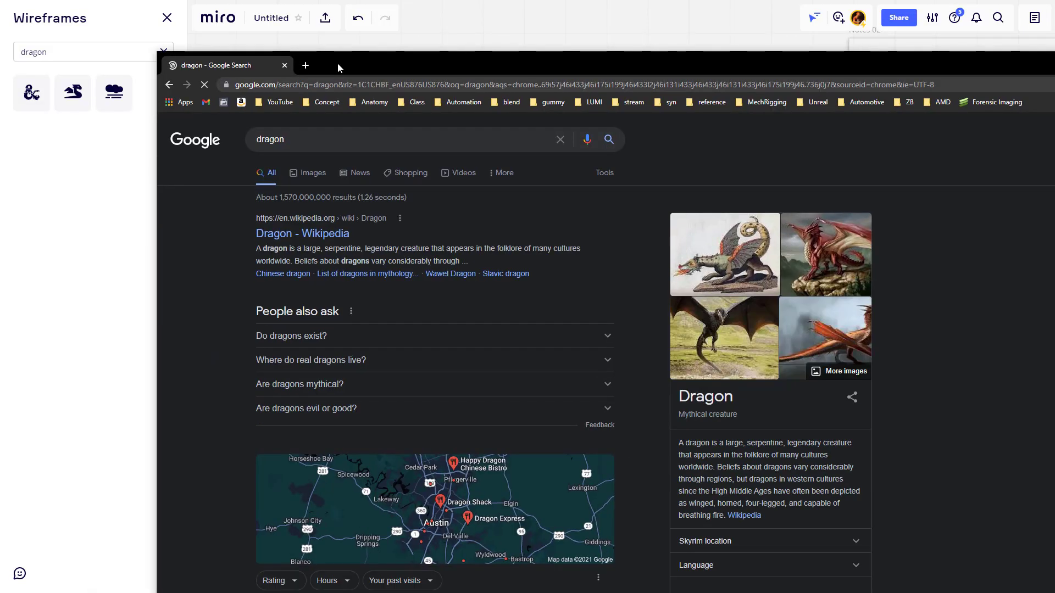
click(329, 175)
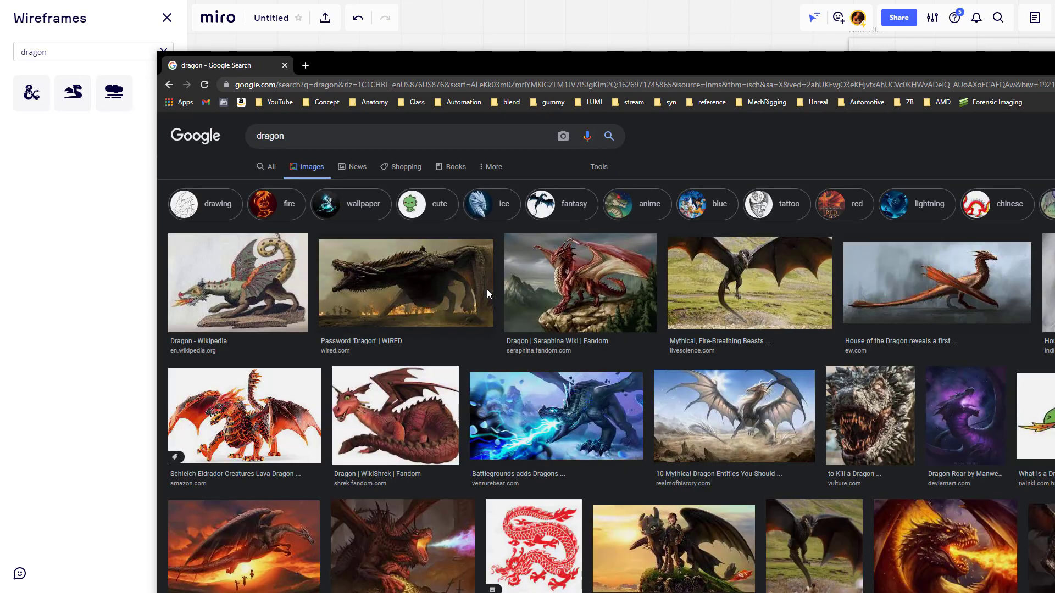
scroll(511, 340, down, 3)
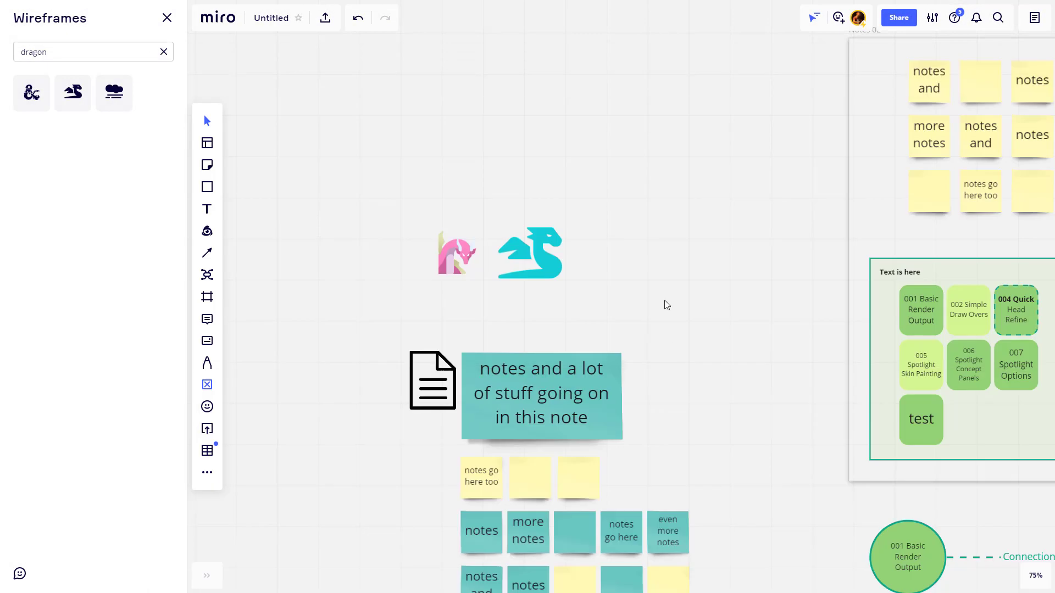
key(ctrl+v)
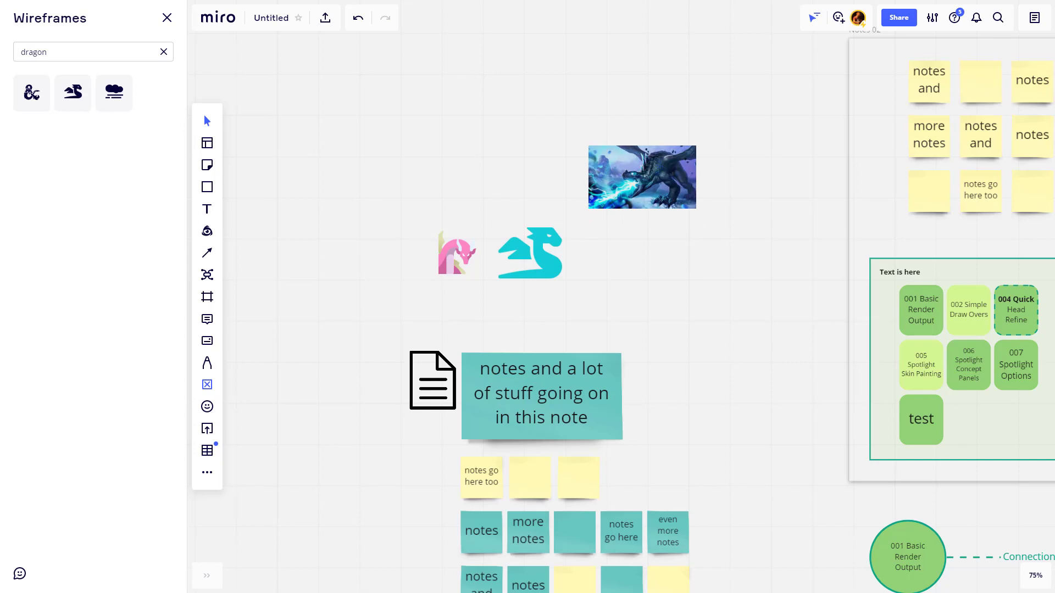
Copy the Wikipedia dragon illustration from the Google image results onto the Miro board and shrink it
key(alt+Tab)
click(171, 166)
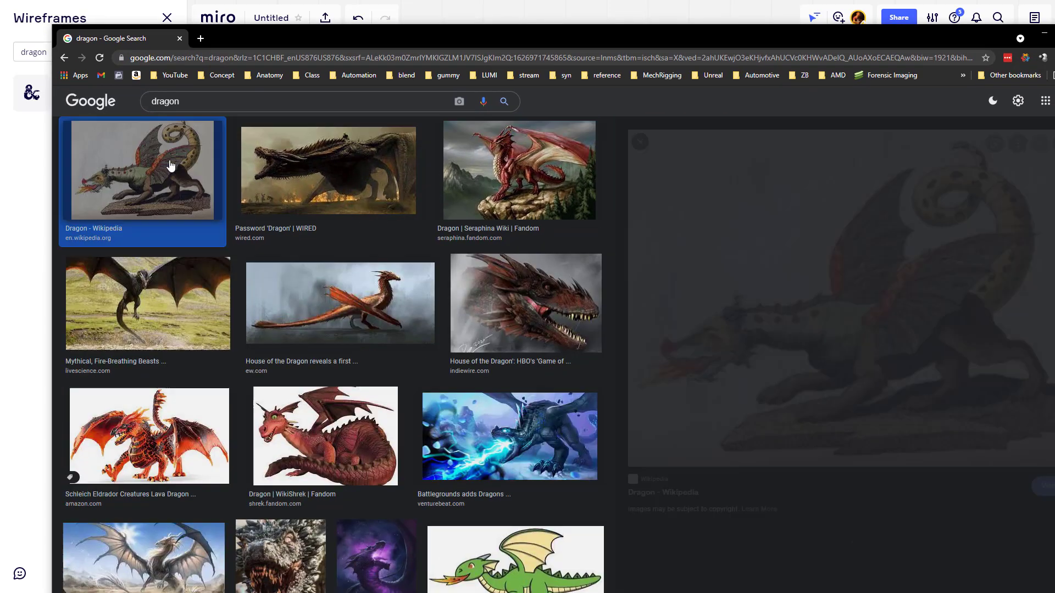
right_click(830, 308)
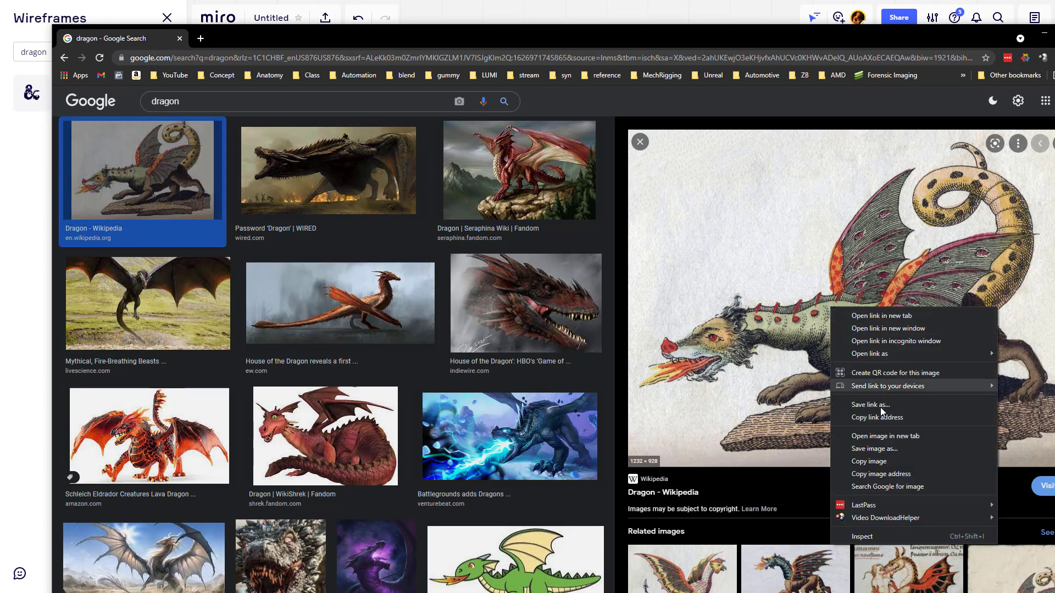
click(865, 460)
drag(684, 39, 735, 592)
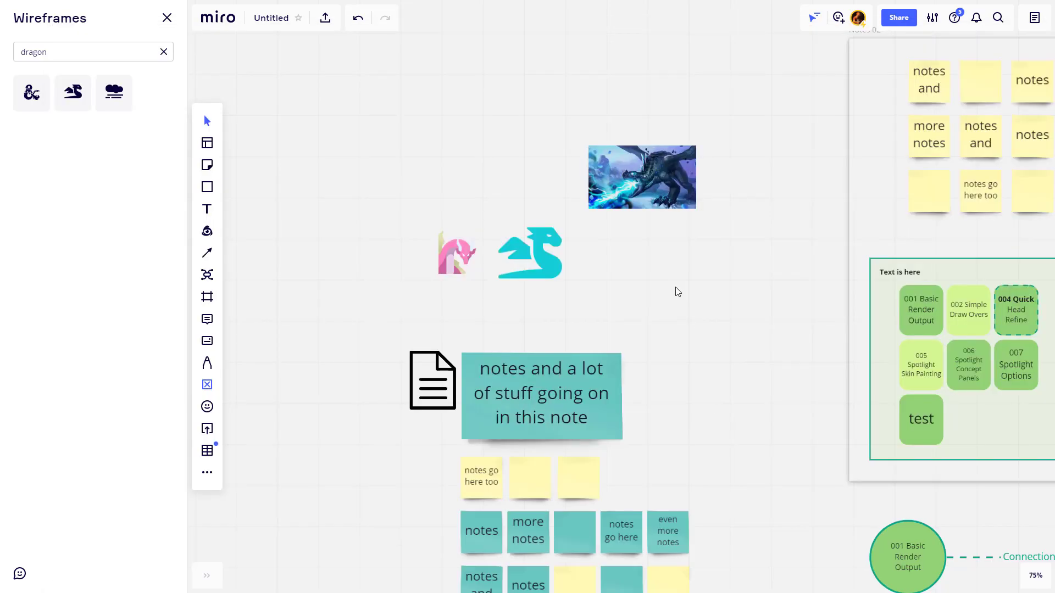
key(ctrl+v)
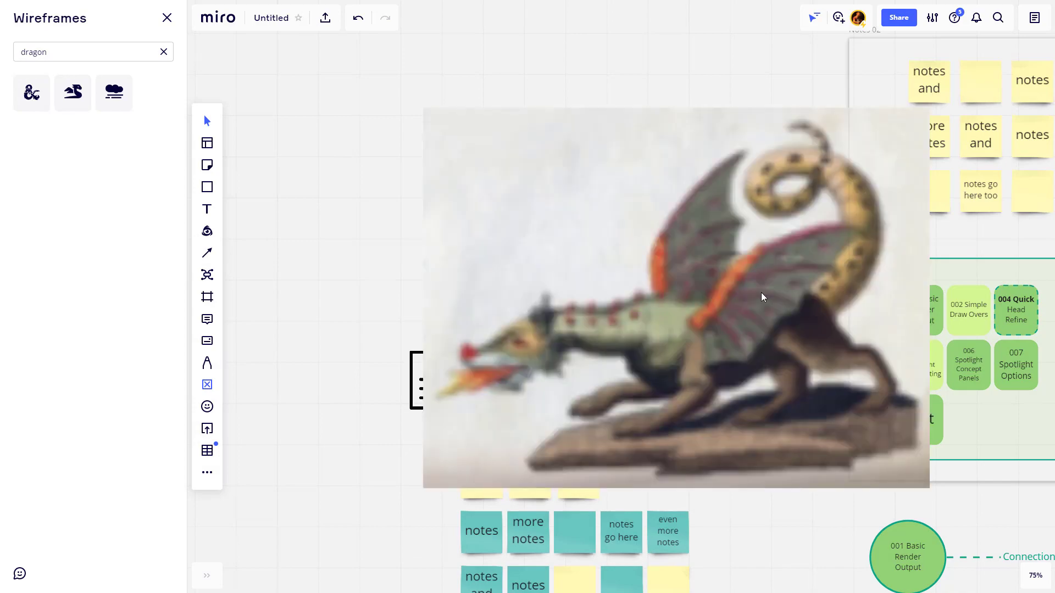
click(760, 292)
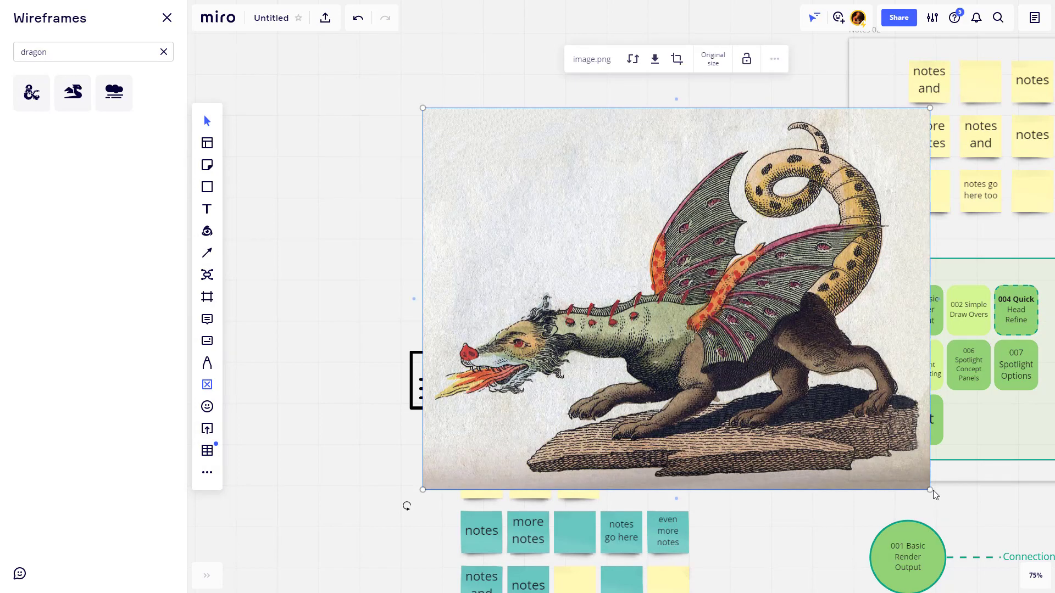
drag(933, 490, 787, 403)
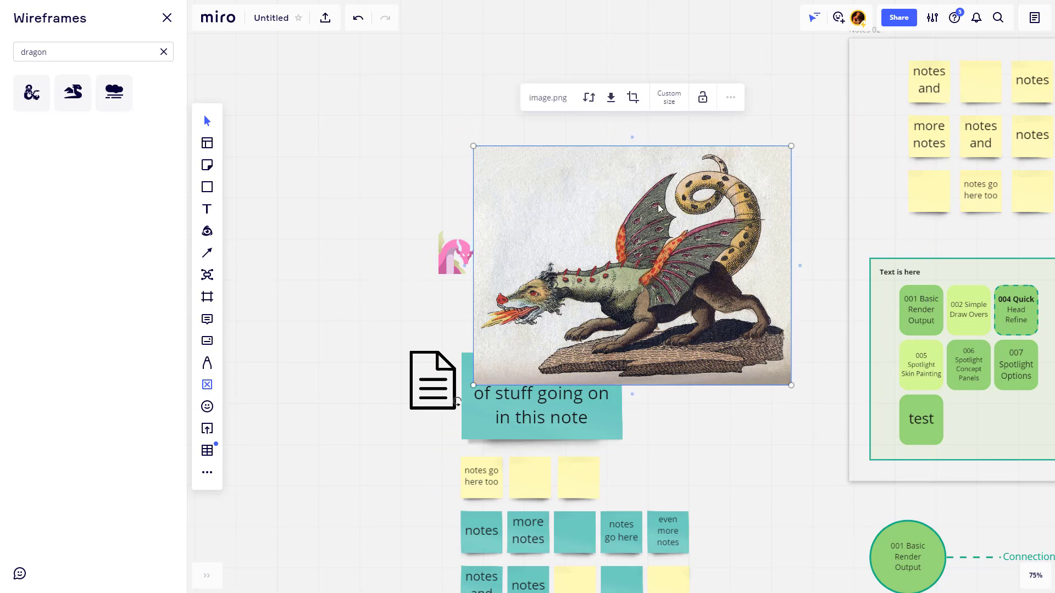
Crop the dragon illustration to its head and place it above and to the left of the dragon icons
click(633, 97)
drag(631, 146, 633, 233)
drag(787, 315, 592, 316)
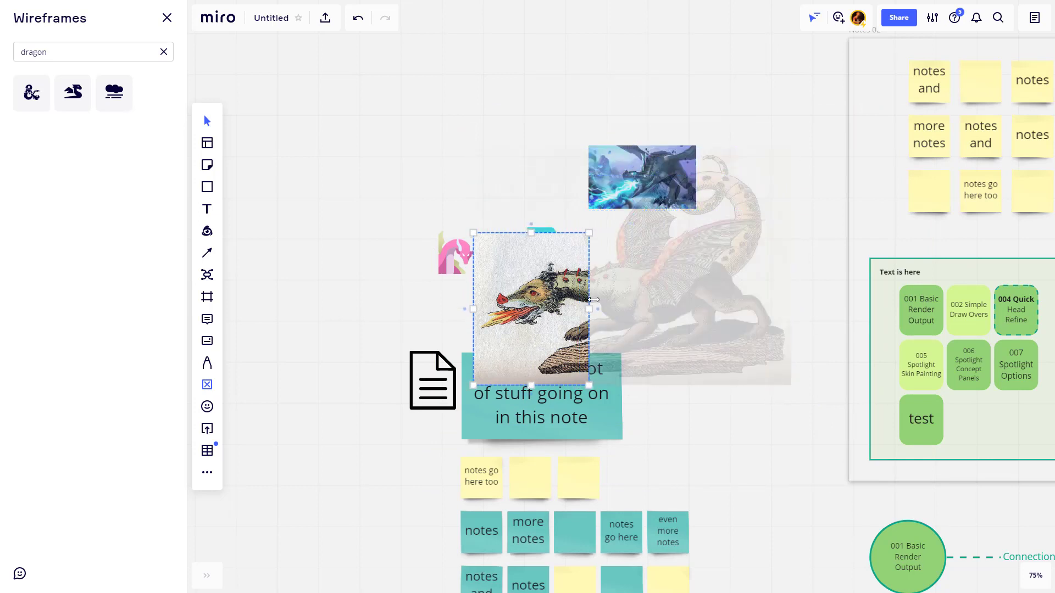
drag(529, 385, 531, 340)
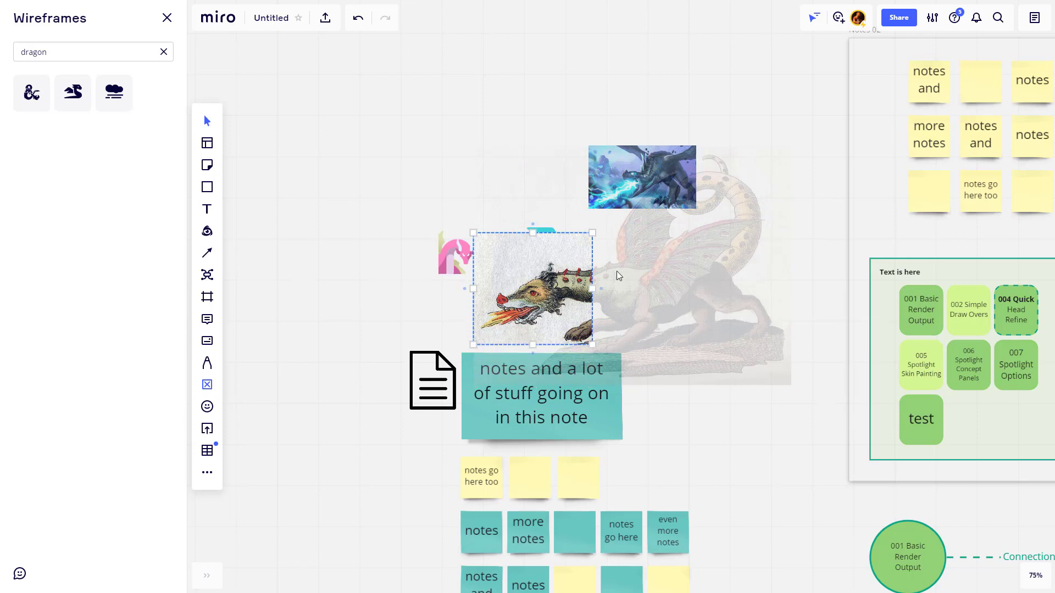
click(460, 193)
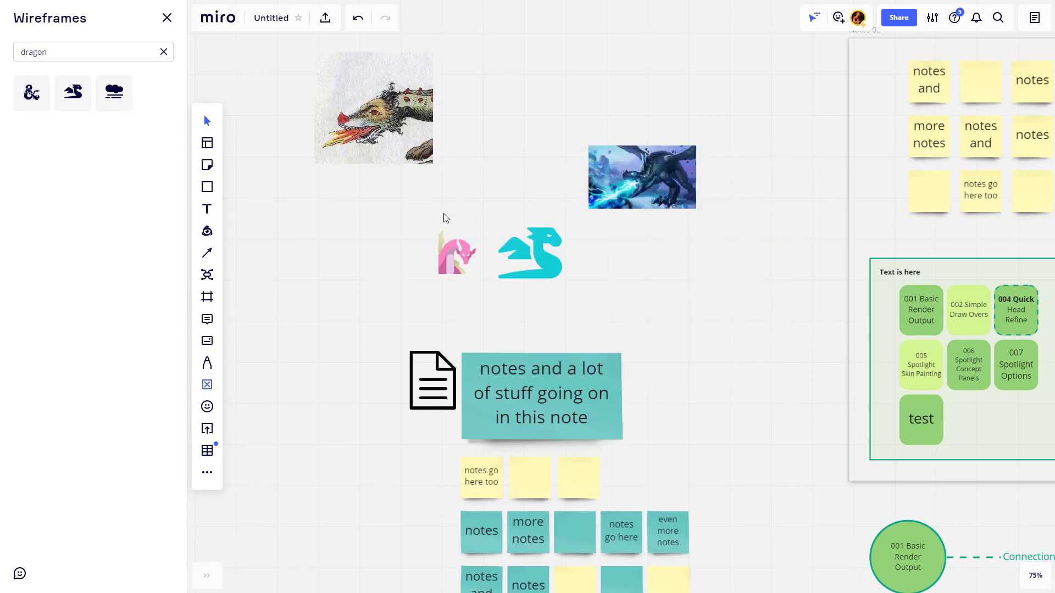
Paste a copy of the cropped dragon head and widen its crop to show the full illustration
key(ctrl+v)
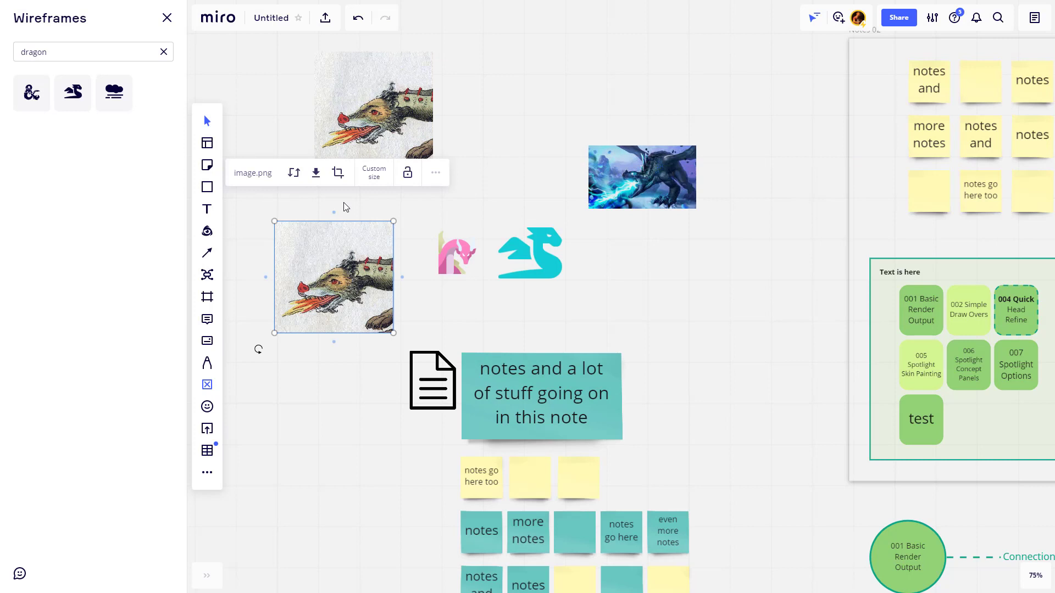
click(338, 173)
drag(392, 334, 592, 379)
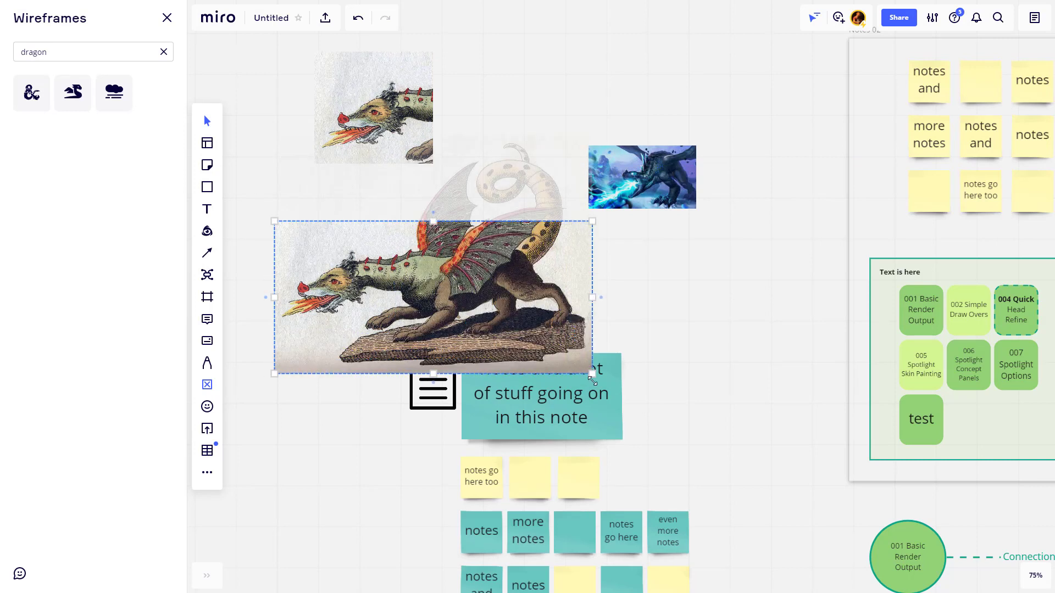
drag(432, 213, 432, 134)
click(676, 301)
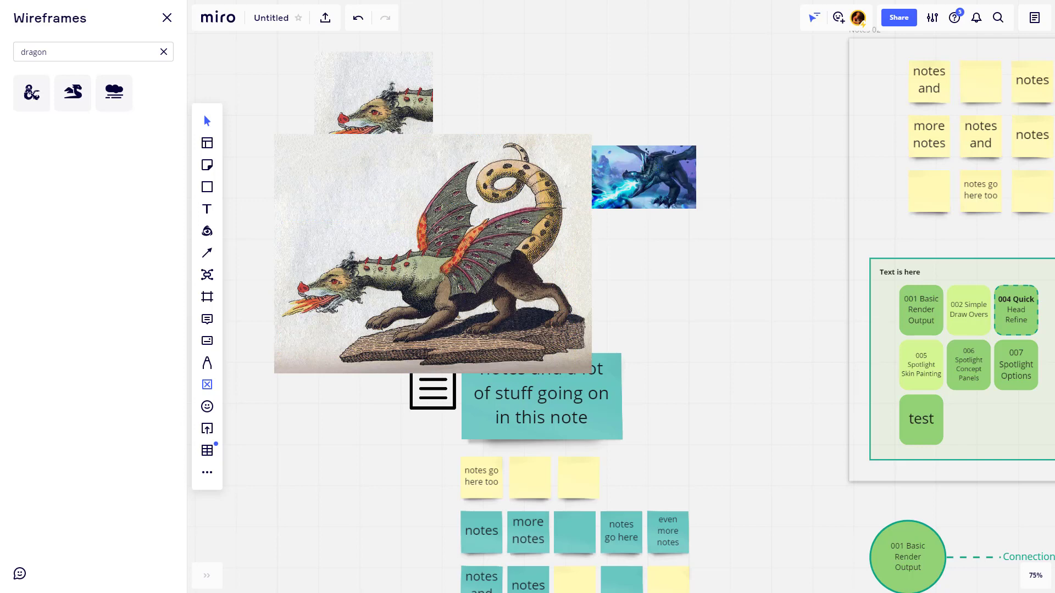
Link the full dragon illustration to the Wikipedia Dragon article's address and follow the link from the image
drag(603, 592, 606, 122)
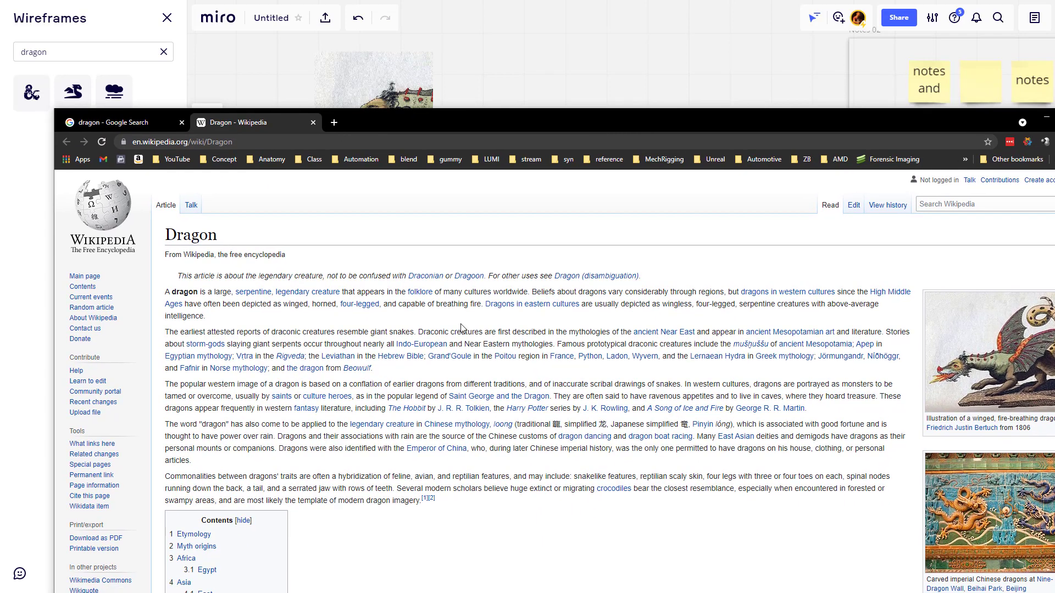
click(337, 144)
key(alt+Tab)
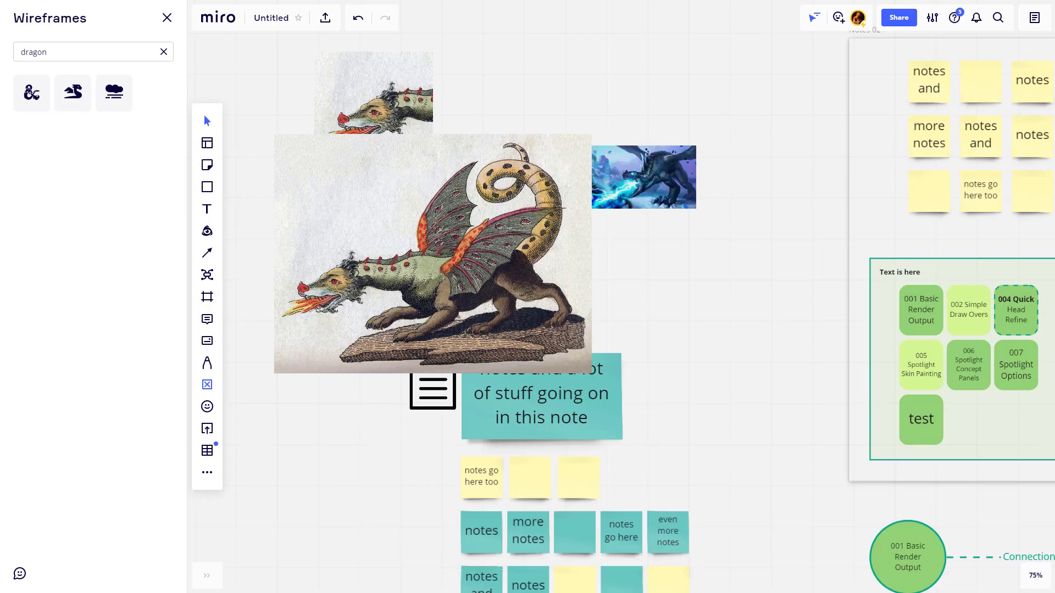
click(425, 220)
right_click(425, 219)
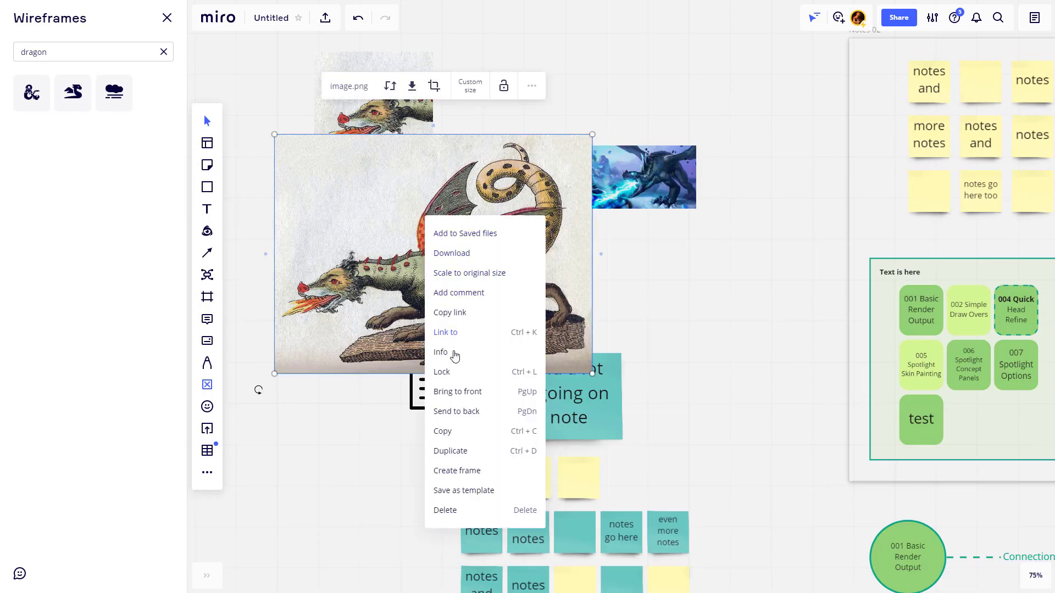
click(453, 332)
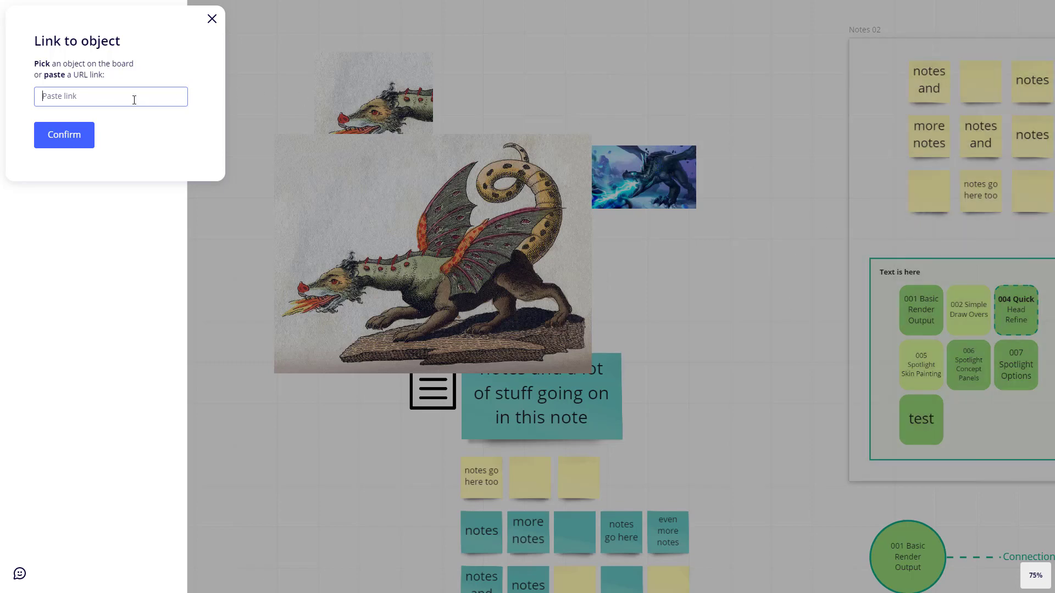
key(ctrl+v)
click(65, 136)
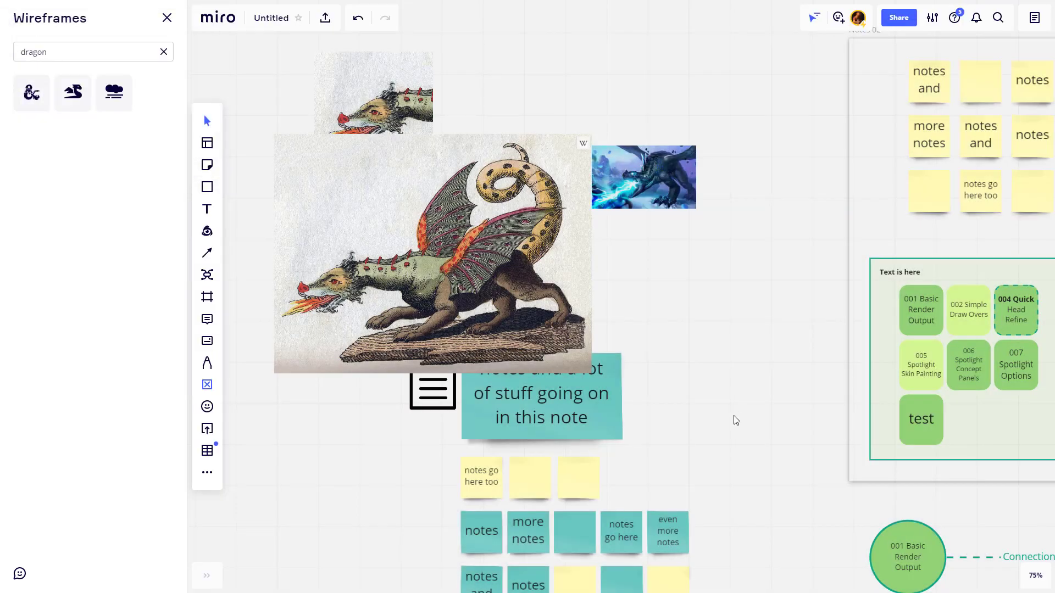
mouse_move(582, 148)
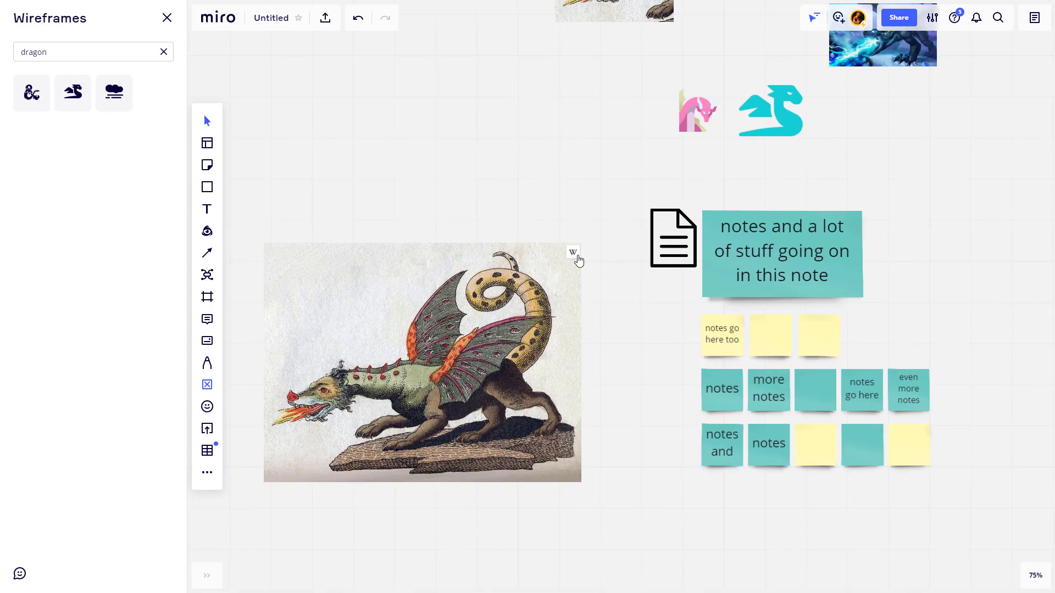
click(574, 252)
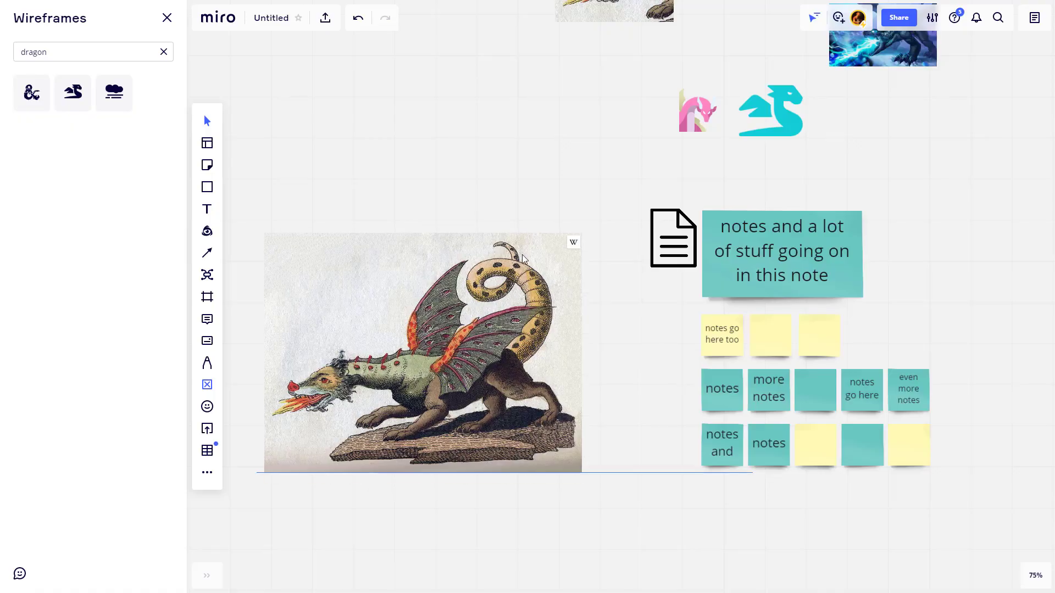
Move the cropped dragon head picture to an empty area well to the right of the Notes 02 frame
scroll(617, 134, down, 5)
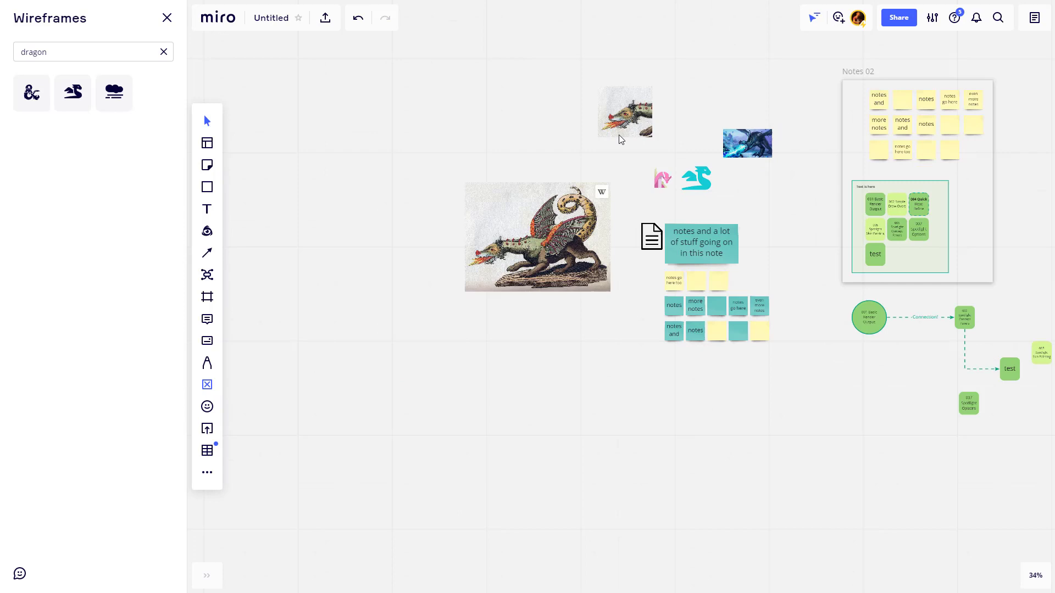
drag(540, 176, 301, 274)
scroll(307, 269, up, 1)
drag(399, 216, 971, 153)
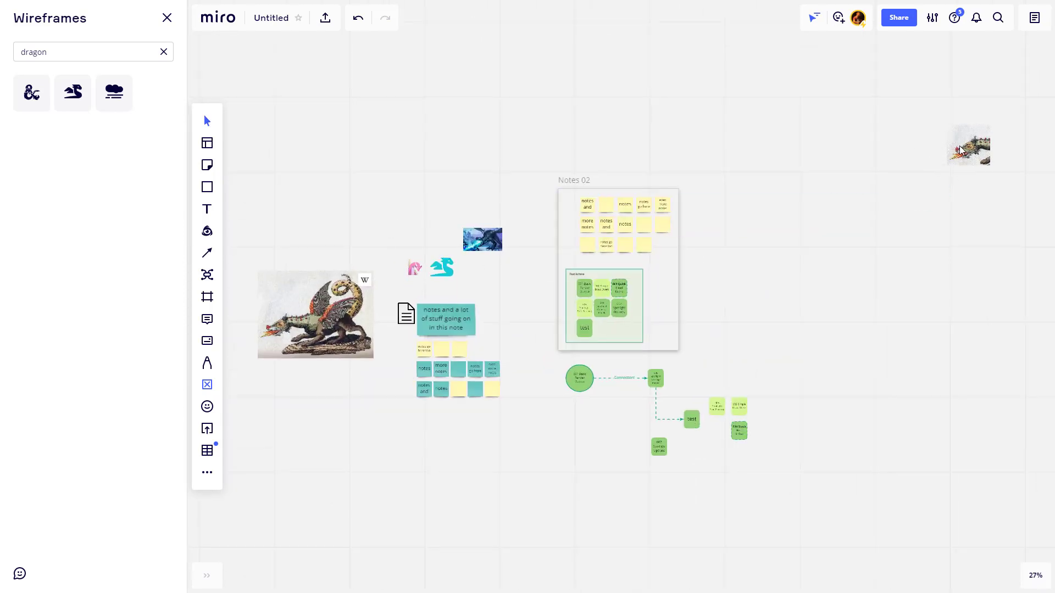
scroll(902, 202, up, 6)
drag(747, 255, 813, 282)
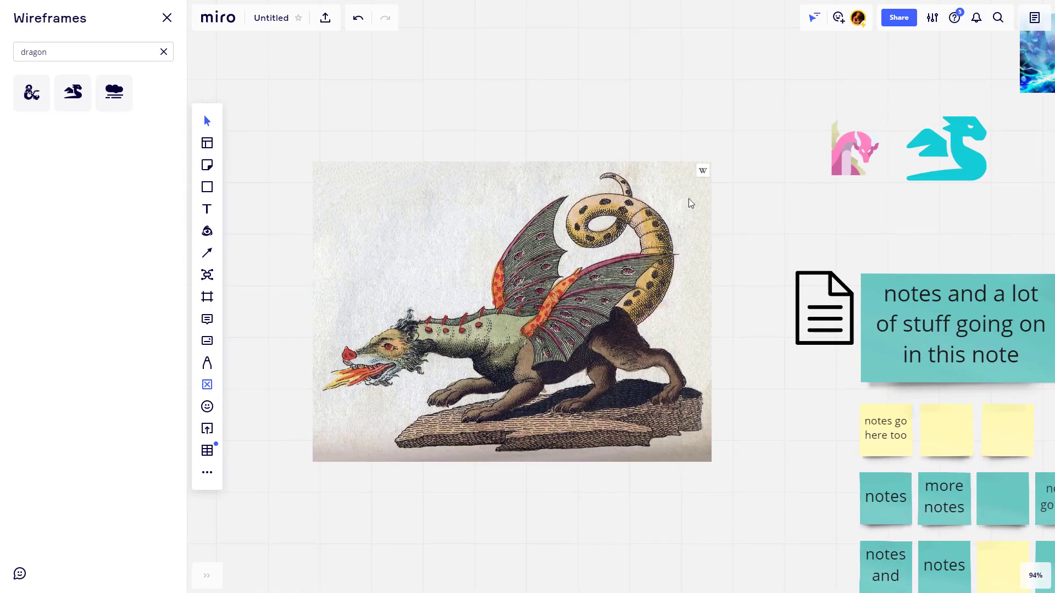
Delete the Wikipedia link from the full dragon illustration
right_click(684, 178)
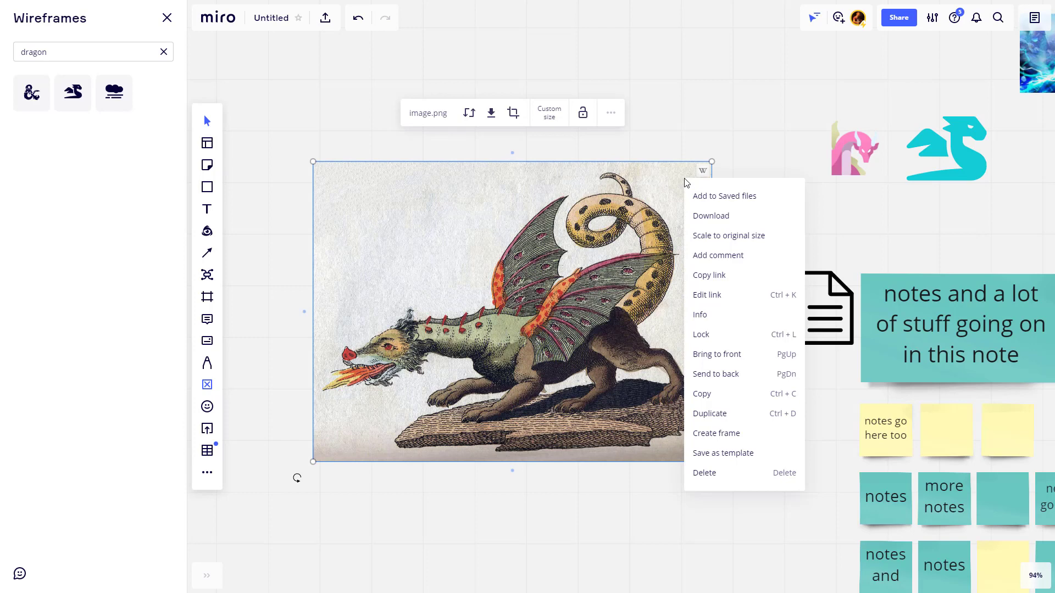
click(716, 304)
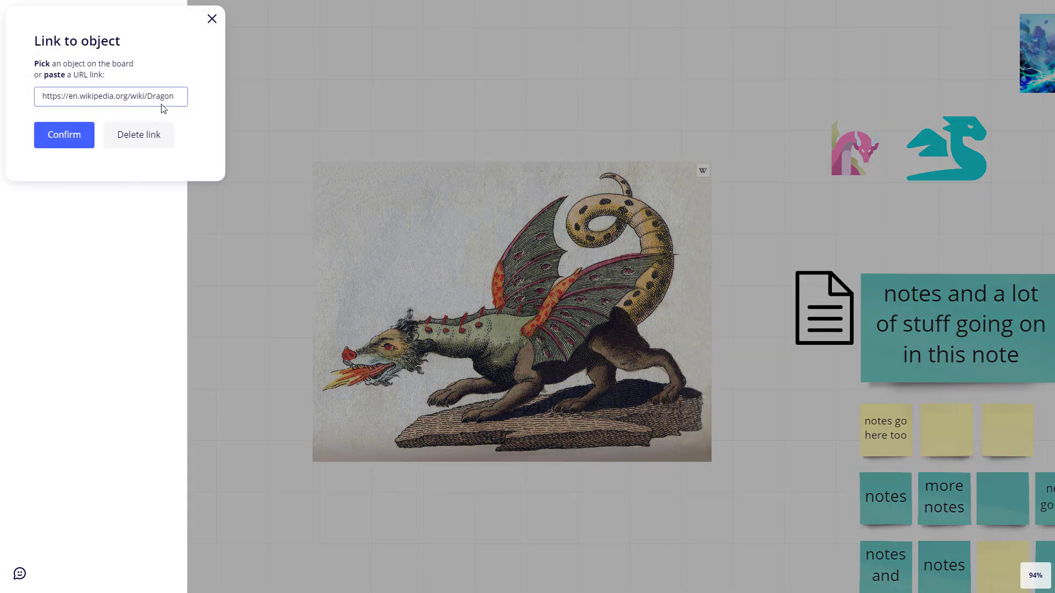
click(140, 144)
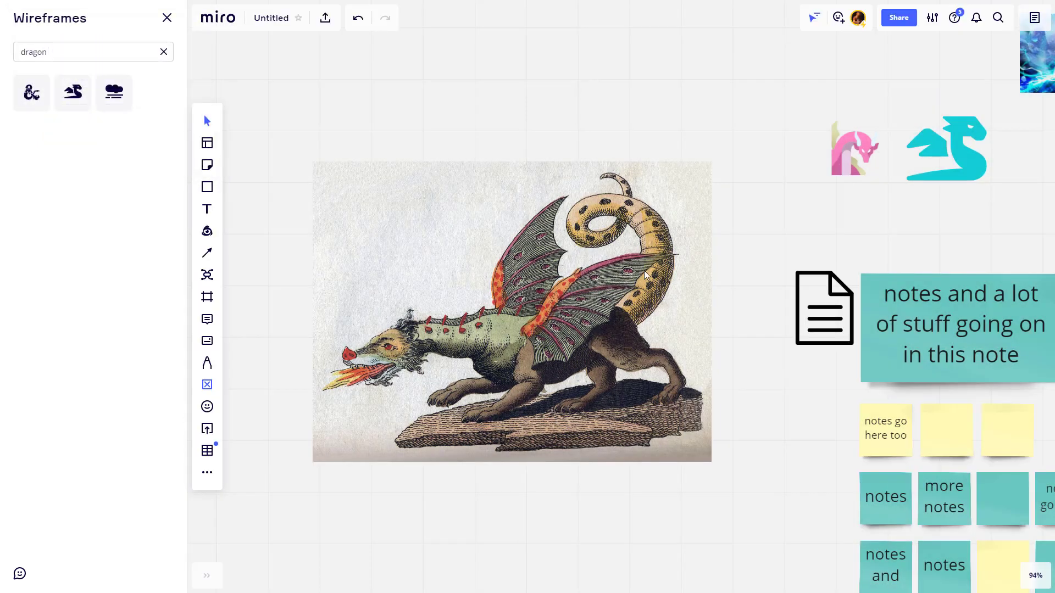
Link the full dragon illustration to the cropped dragon head picture on the same board
right_click(646, 274)
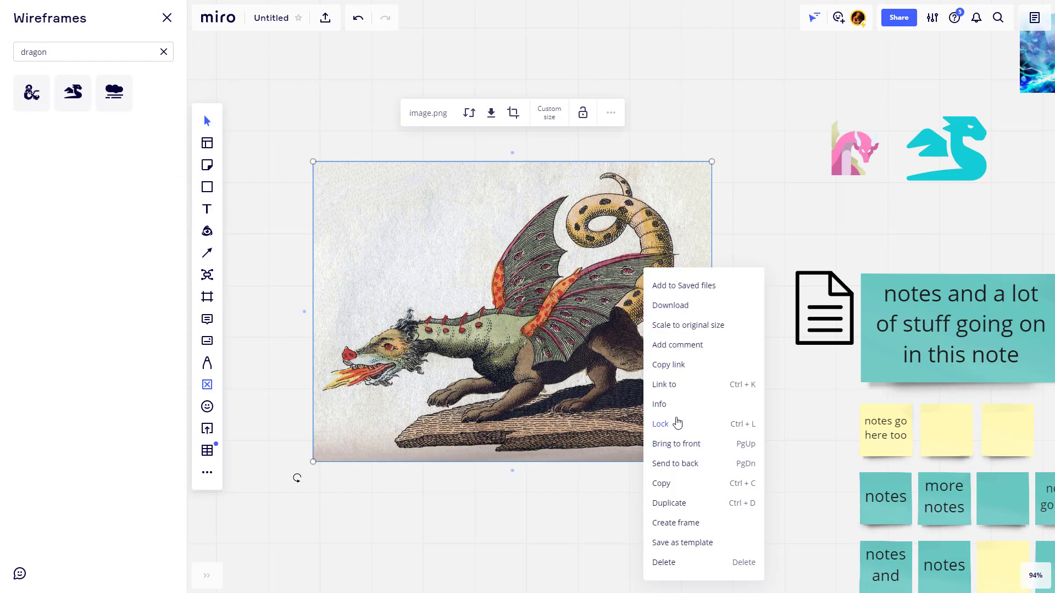
click(675, 388)
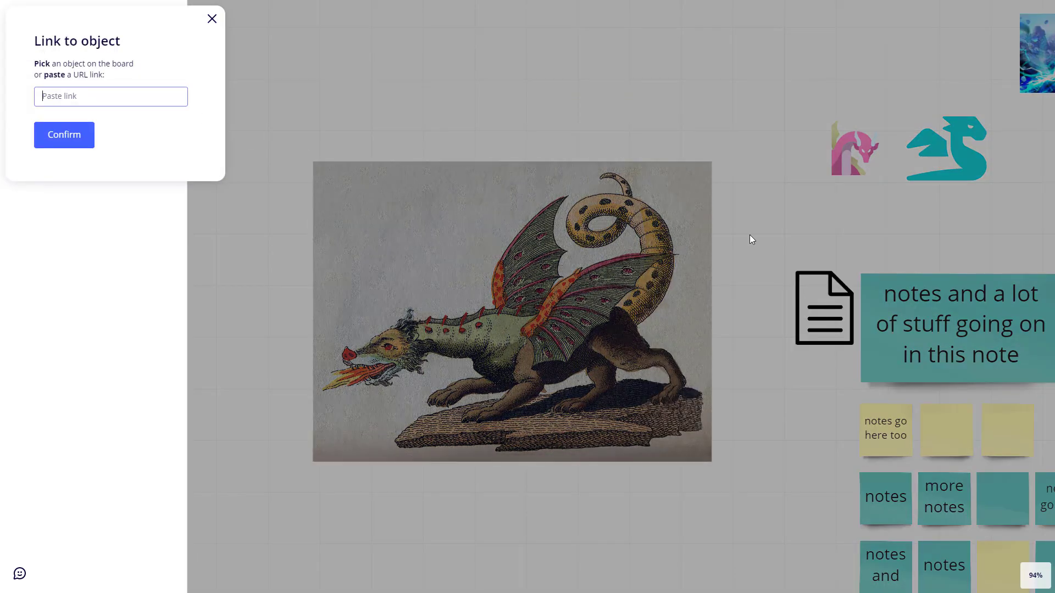
scroll(751, 238, down, 3)
drag(714, 269, 435, 342)
scroll(495, 341, right, 10)
scroll(551, 331, up, 3)
scroll(696, 306, up, 5)
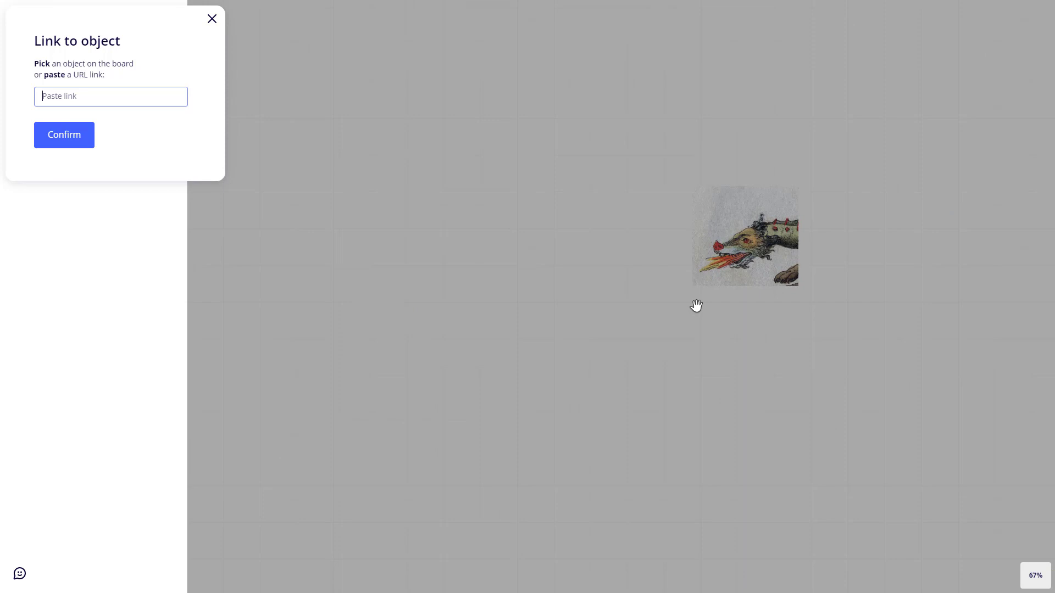
click(654, 286)
click(59, 141)
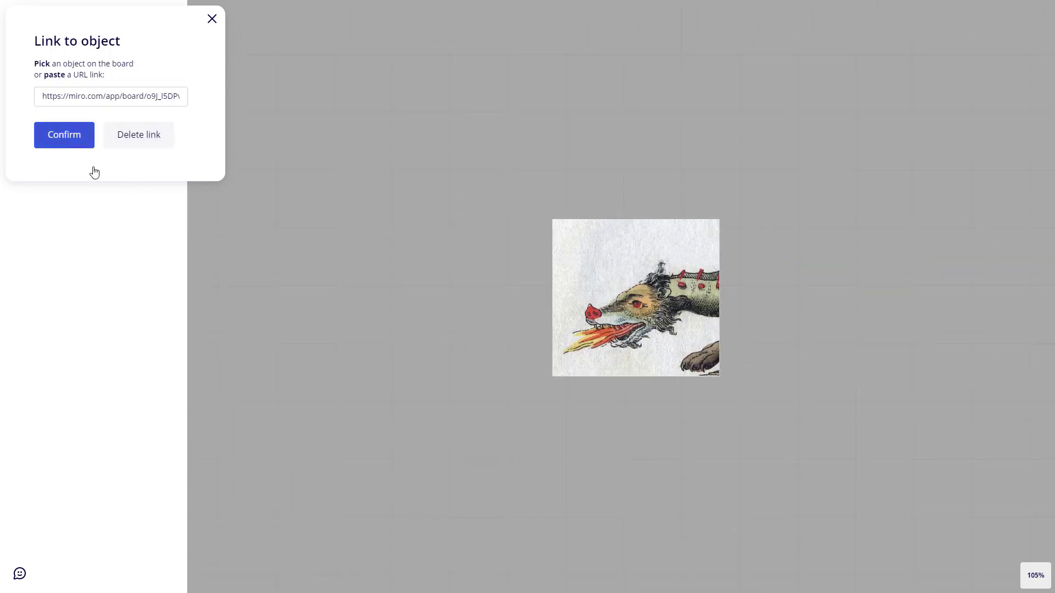
Return to the full dragon illustration and follow its link to the cropped dragon head
scroll(497, 386, down, 4)
drag(404, 401, 939, 223)
drag(279, 474, 874, 324)
scroll(685, 240, up, 5)
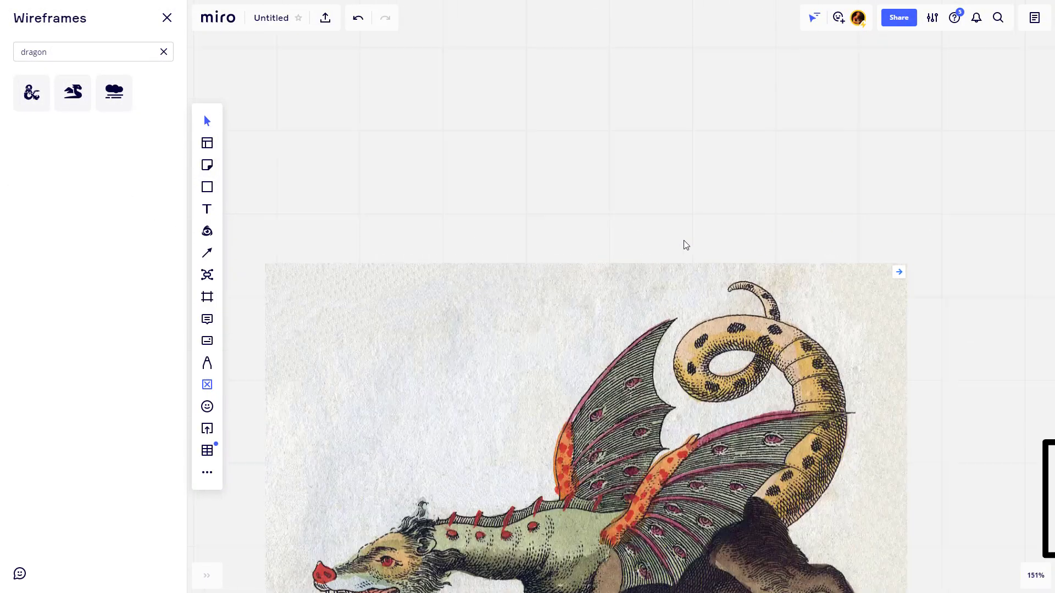
click(826, 105)
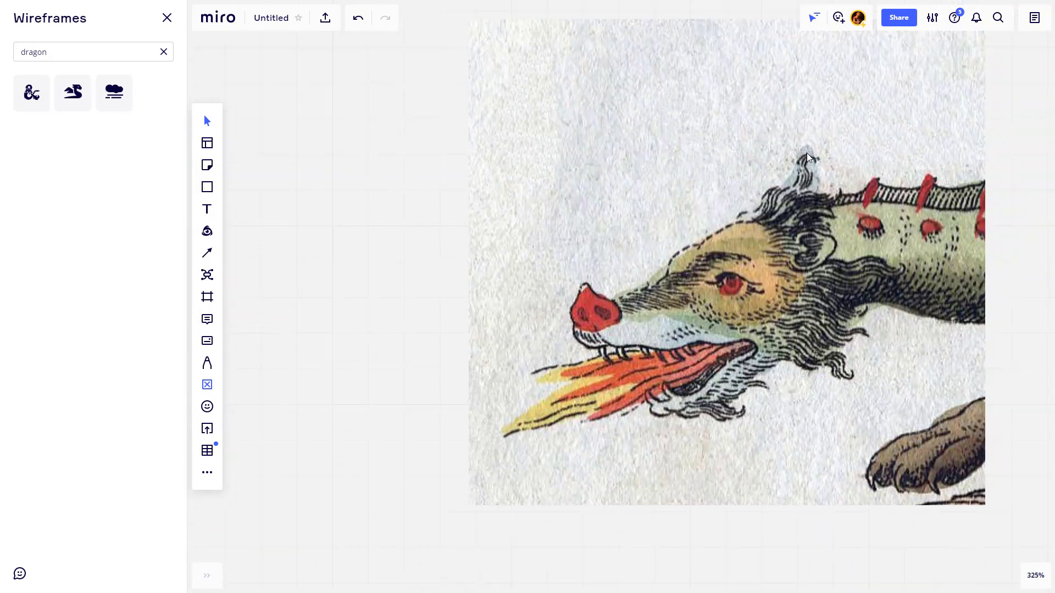
Add all the pictures from the computer's Images folder to the board
scroll(750, 252, down, 5)
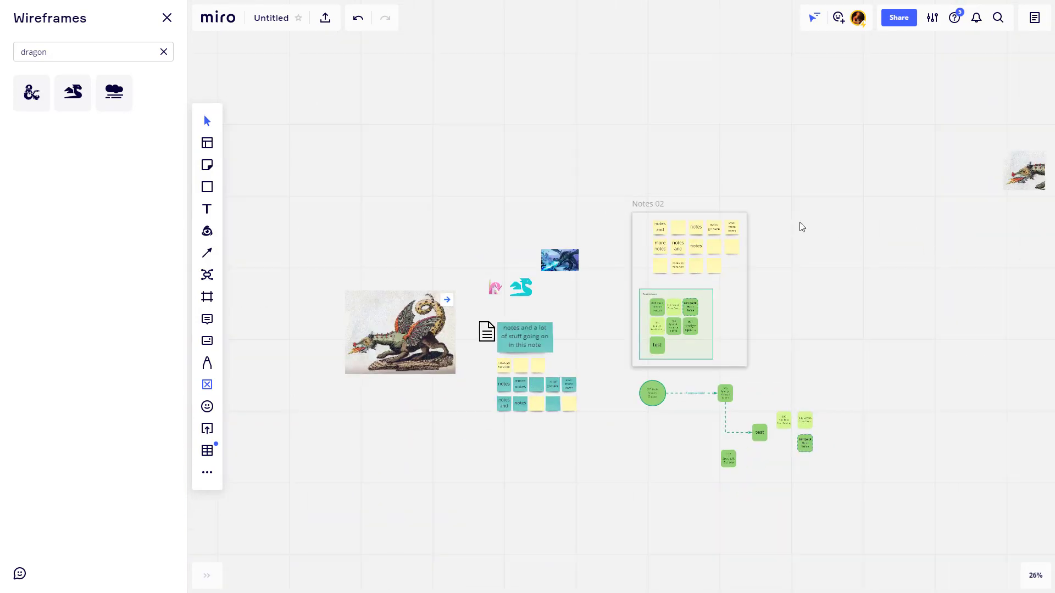
scroll(802, 227, up, 3)
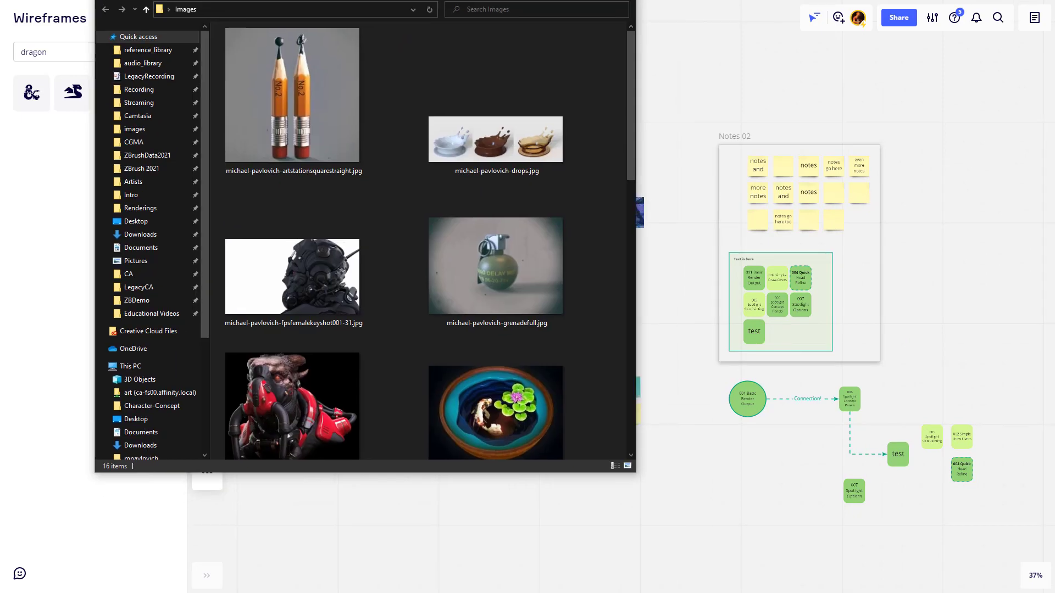
drag(324, 1, 381, 44)
key(ctrl+a)
drag(458, 243, 654, 107)
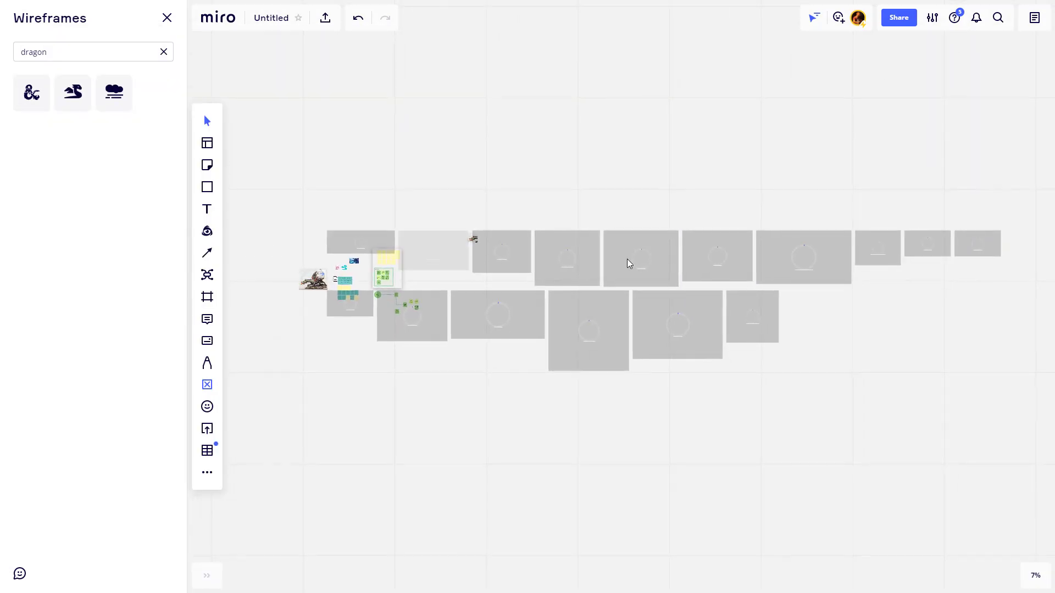
Select everything on the board, filter the selection to images only, then scale them down and shift them right of the notes
drag(1023, 205, 298, 479)
click(596, 187)
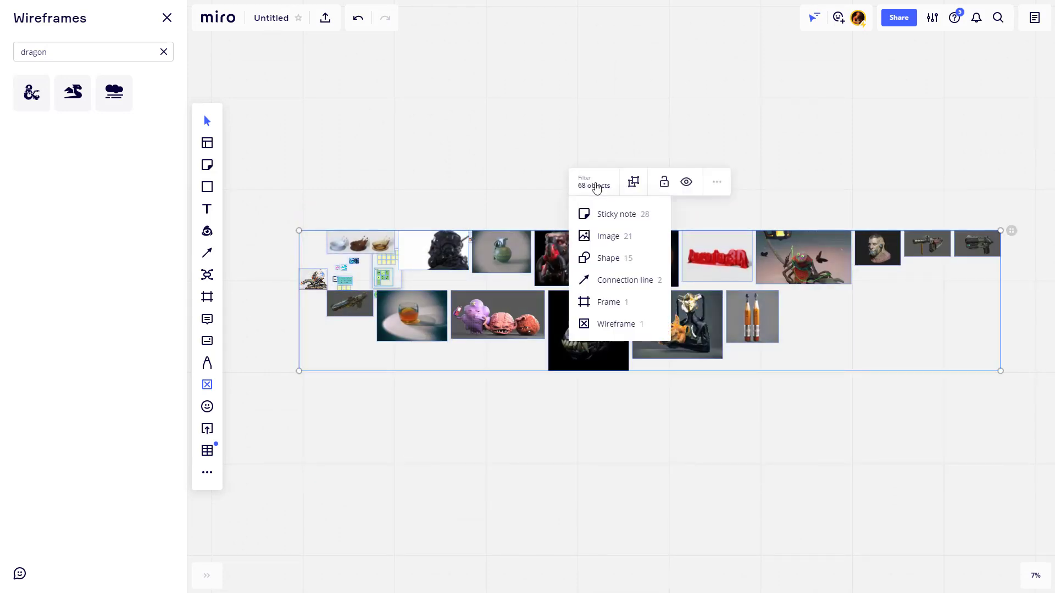
click(611, 237)
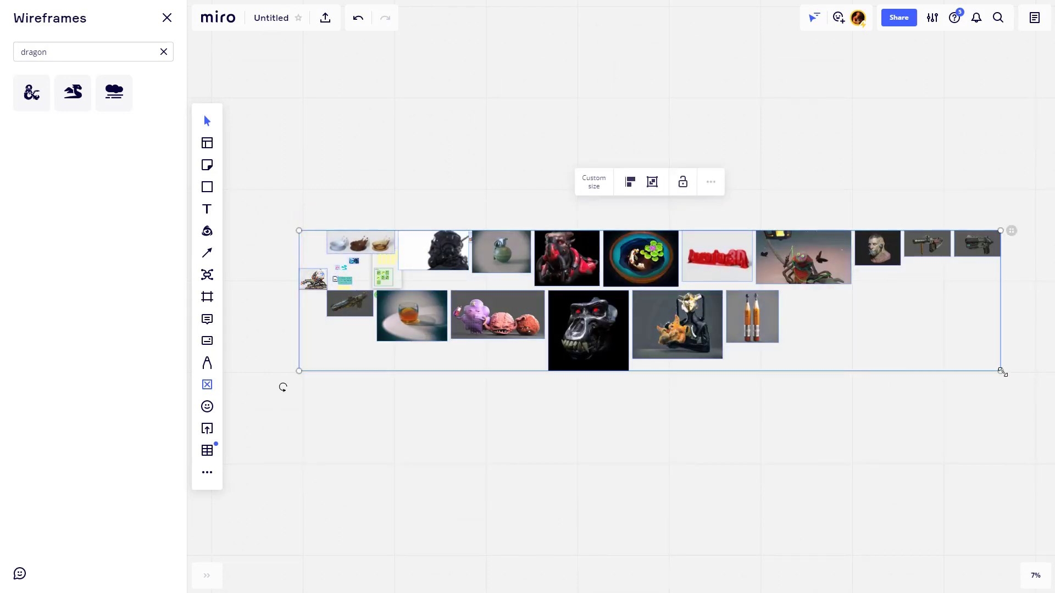
drag(1003, 373, 586, 290)
drag(417, 265, 512, 251)
scroll(509, 266, up, 3)
drag(450, 292, 601, 362)
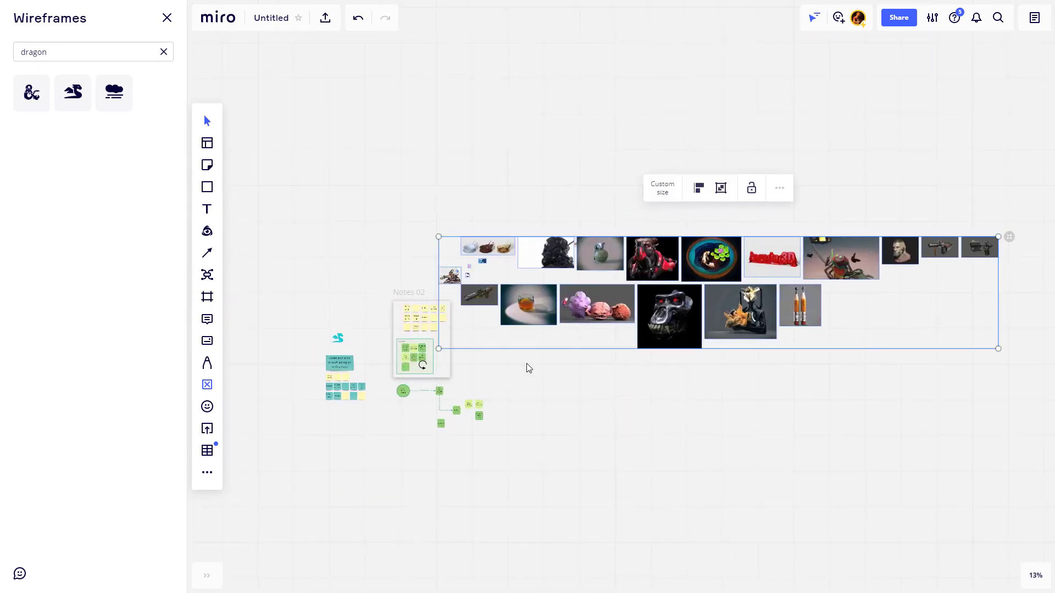
Shrink the selected images further so both rows fit just to the right of the Notes 02 frame
scroll(575, 403, down, 2)
scroll(461, 418, up, 3)
drag(992, 205, 627, 396)
scroll(920, 281, down, 3)
scroll(948, 278, right, 2)
scroll(529, 366, up, 3)
drag(554, 356, 572, 336)
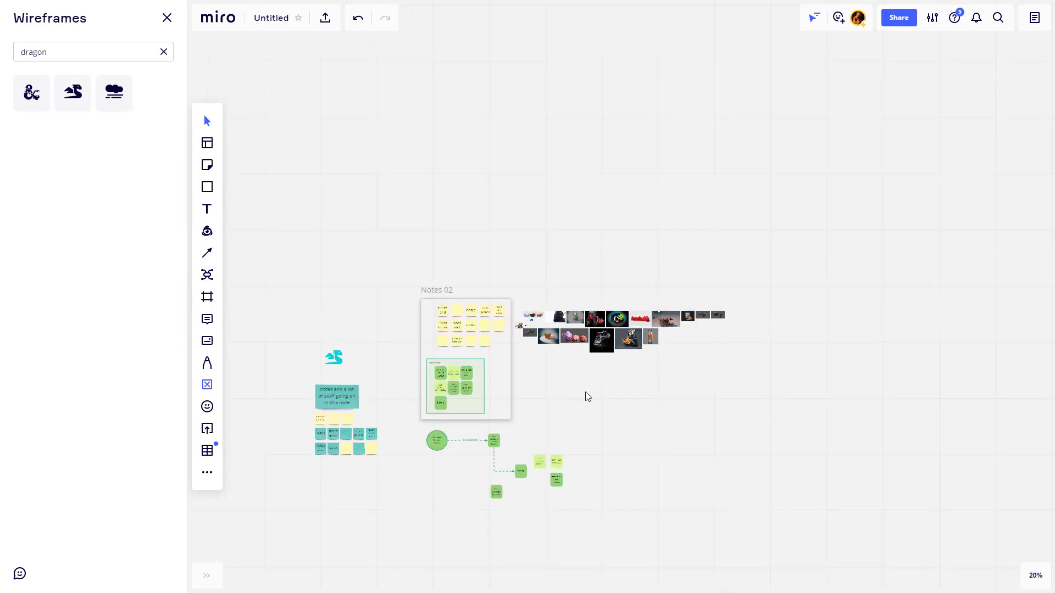
Examine the imported pictures up close, including the black helmet, the grenade and the drinking glass
scroll(566, 335, up, 10)
scroll(612, 323, right, 4)
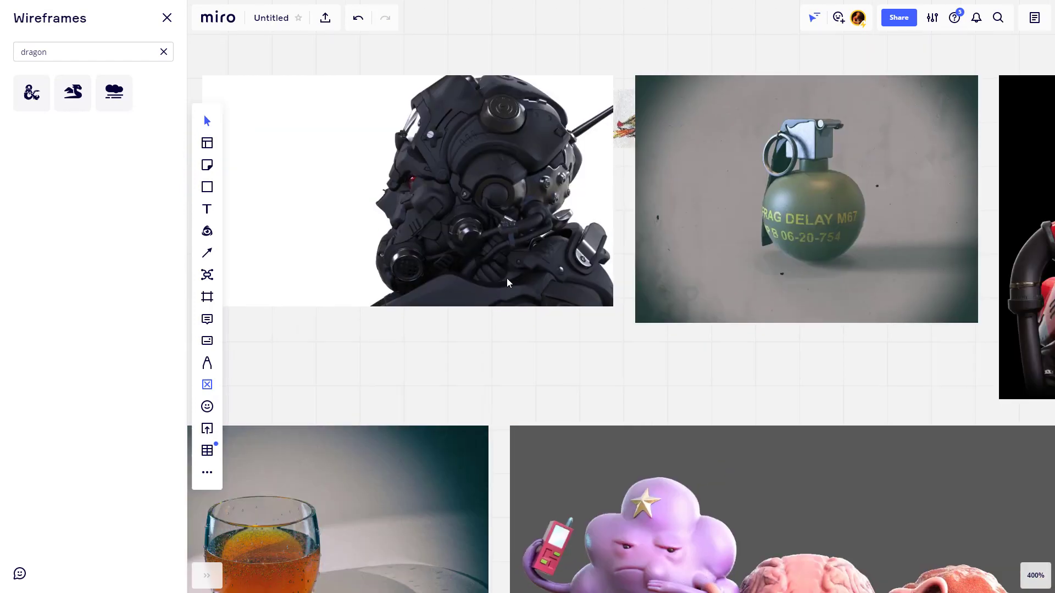
scroll(507, 278, down, 3)
scroll(625, 246, up, 3)
scroll(505, 230, left, 3)
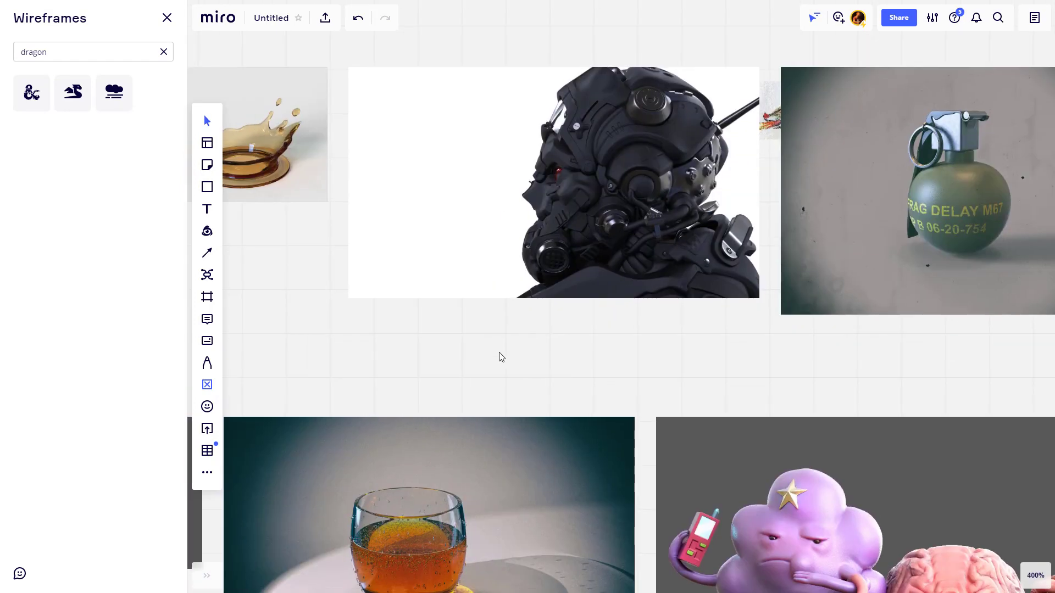
scroll(496, 355, left, 4)
scroll(497, 356, down, 4)
scroll(713, 314, right, 6)
scroll(712, 297, down, 5)
scroll(712, 295, down, 6)
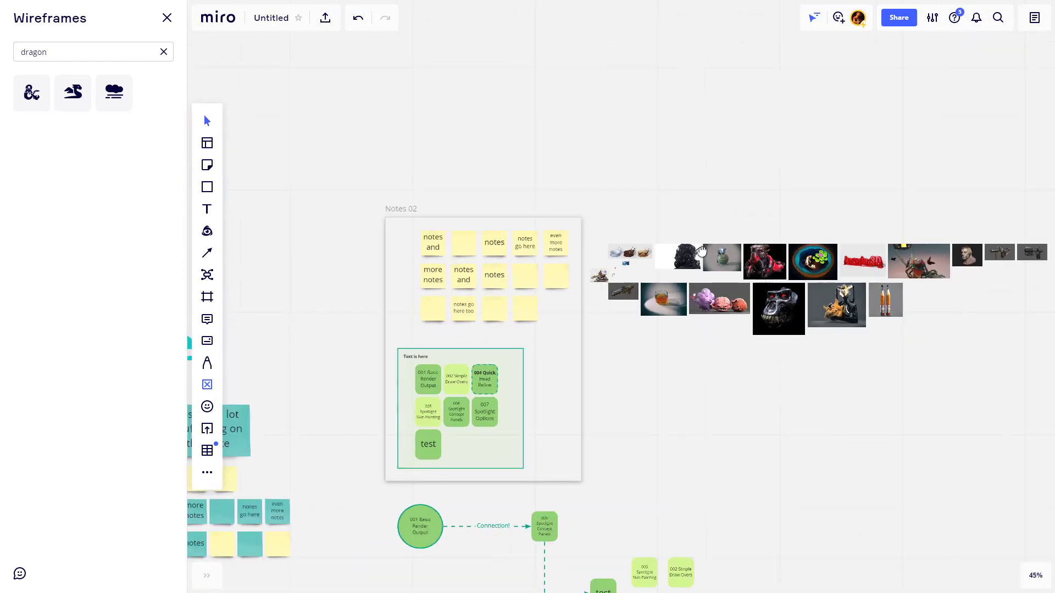
Move the red creature, red lettering and pencils pictures together above the image rows and pack them into a compact grid
drag(650, 427, 518, 423)
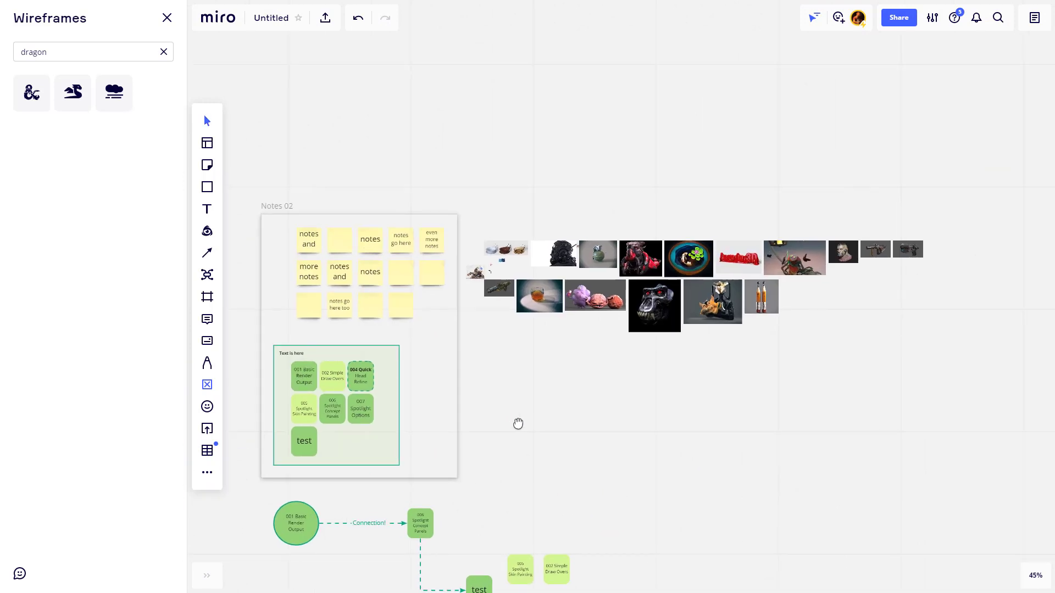
drag(534, 369, 653, 354)
scroll(659, 340, up, 1)
drag(706, 300, 341, 381)
scroll(450, 371, up, 2)
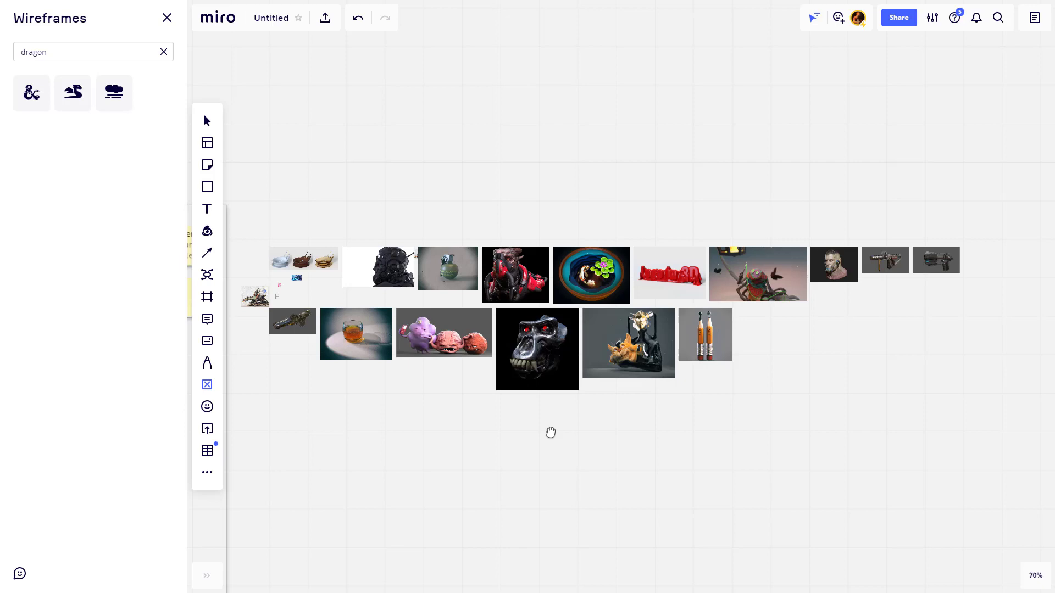
click(555, 315)
shift+click(706, 309)
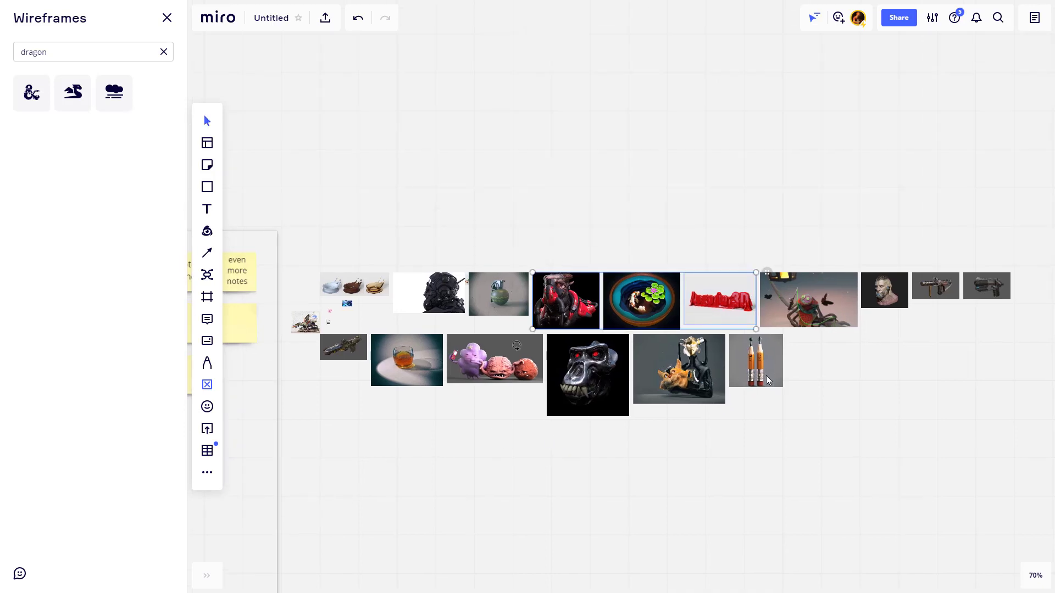
shift+click(753, 362)
drag(718, 309, 694, 140)
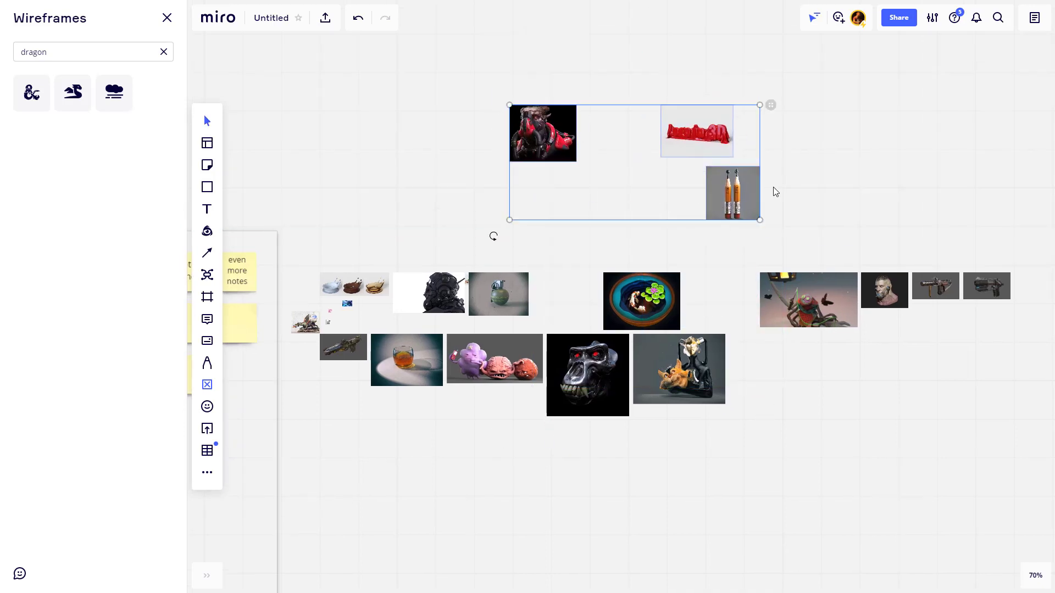
mouse_move(771, 106)
mouse_down()
mouse_move(632, 110)
mouse_move(690, 111)
mouse_move(672, 112)
mouse_up()
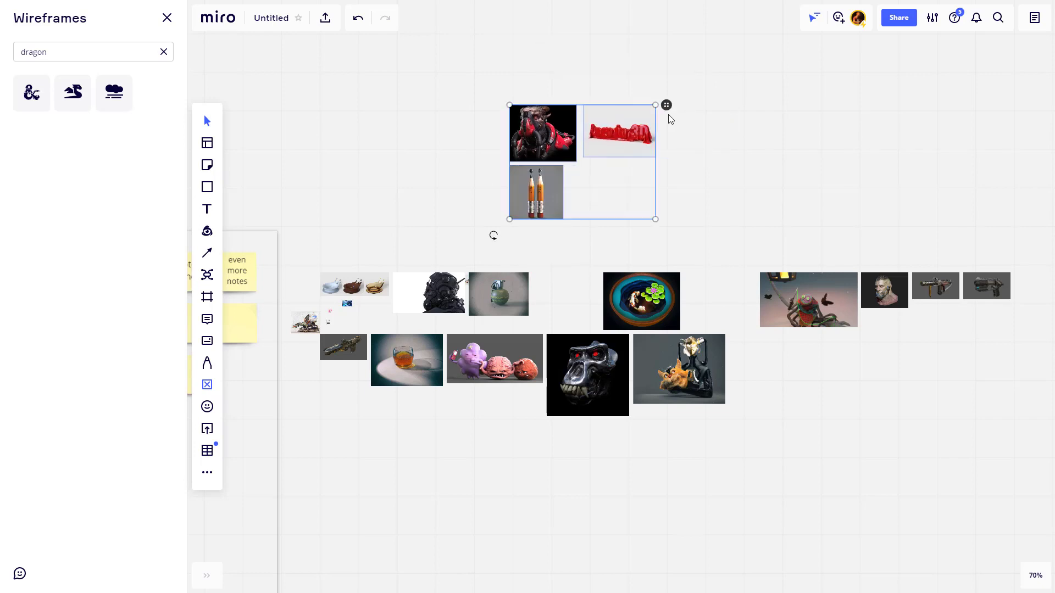
Create a frame around the three grouped pictures
drag(750, 195, 825, 226)
click(719, 86)
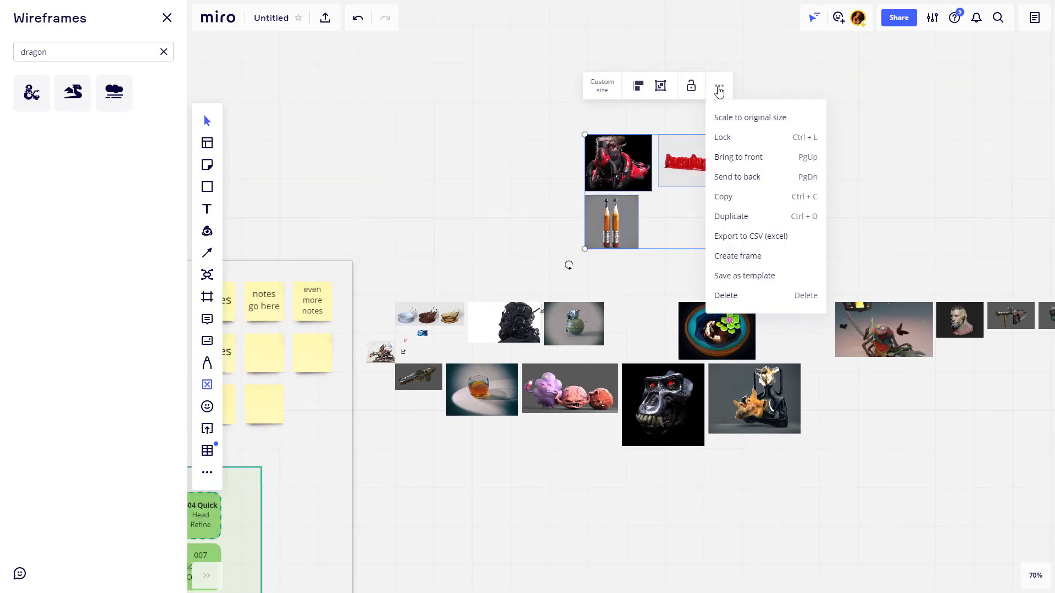
click(729, 256)
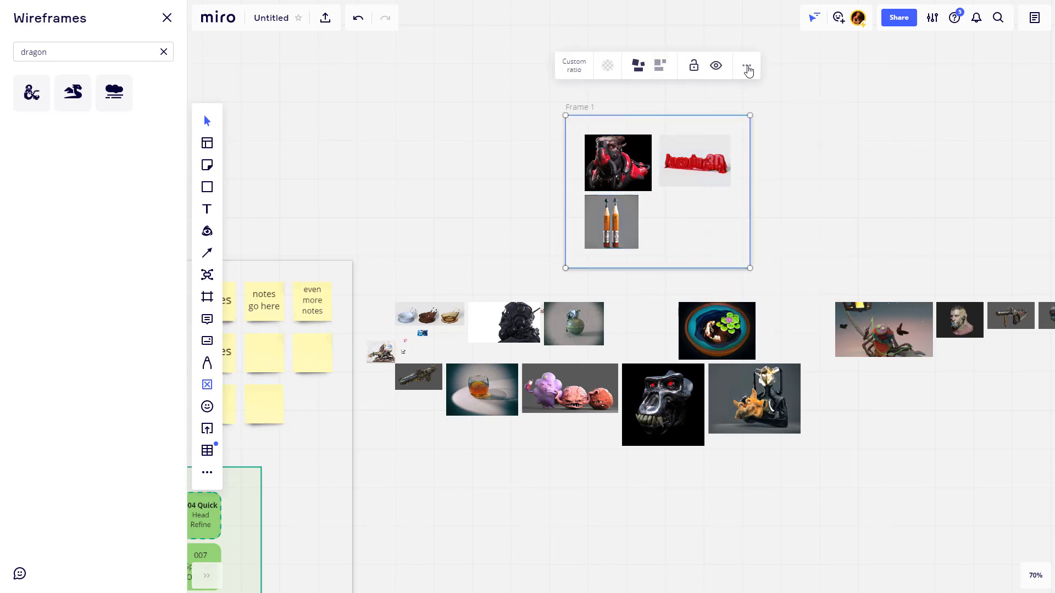
click(746, 67)
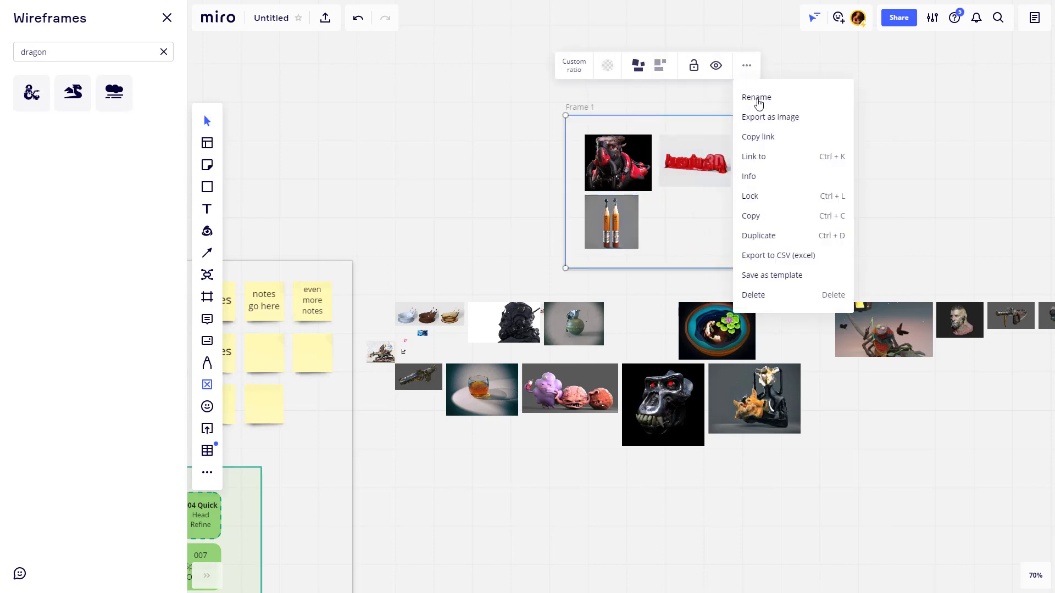
click(519, 141)
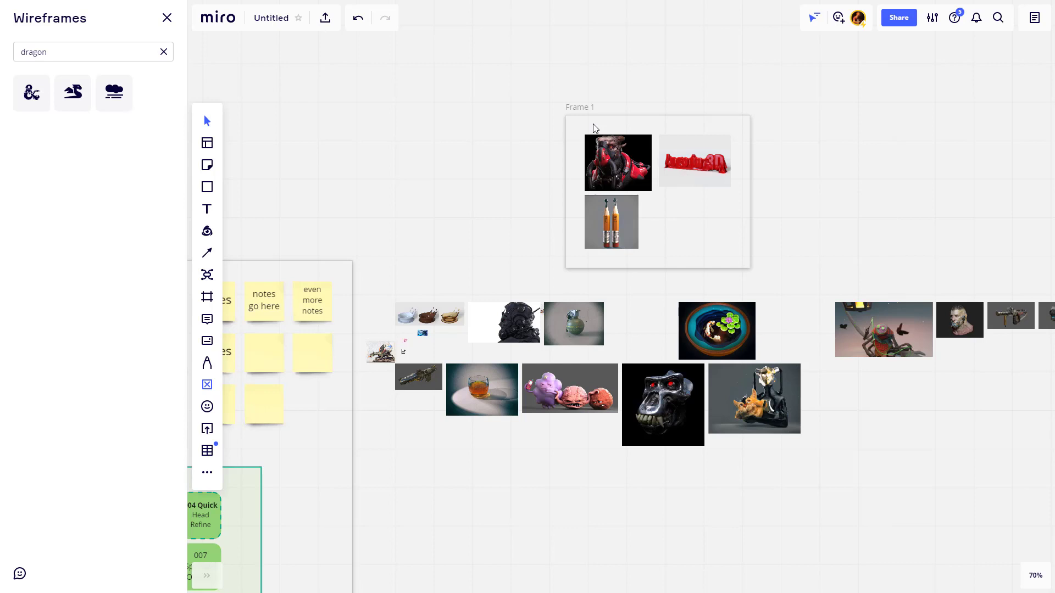
Move the new frame to the right, above the spider creature picture, and rename it Red
drag(593, 128, 717, 38)
click(473, 37)
drag(607, 98, 650, 186)
double_click(758, 114)
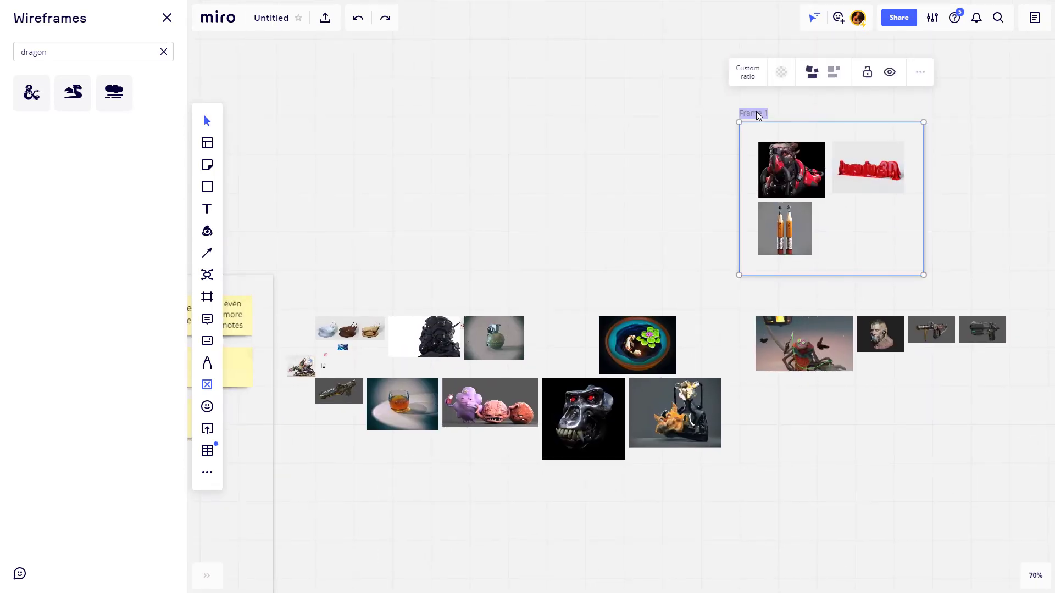
text(Red)
click(629, 197)
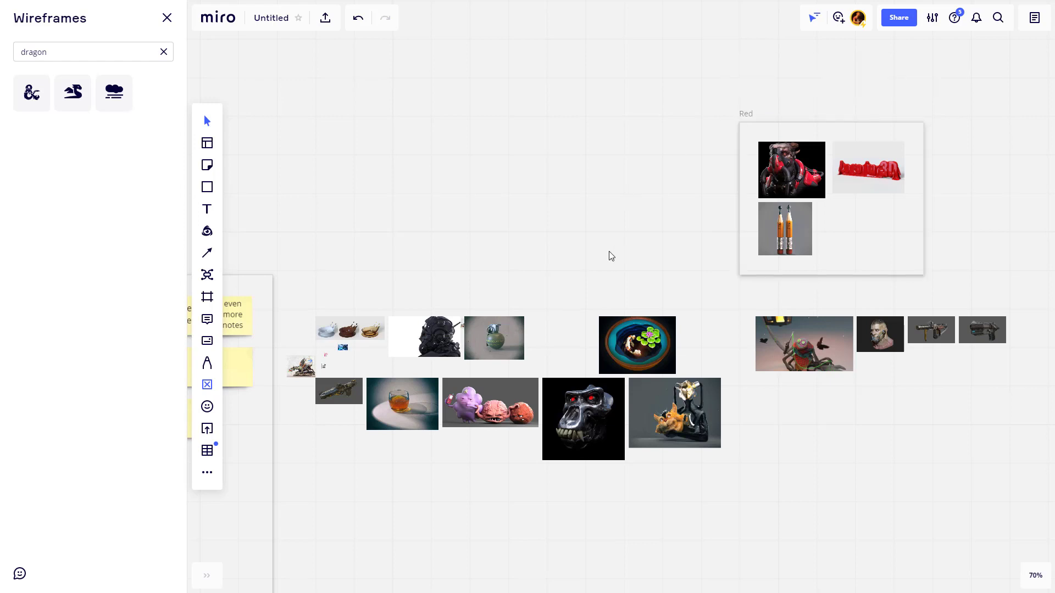
Move the frame back left above the middle of the image rows and rename it Color Coded
scroll(608, 255, down, 2)
click(618, 204)
drag(618, 204, 438, 78)
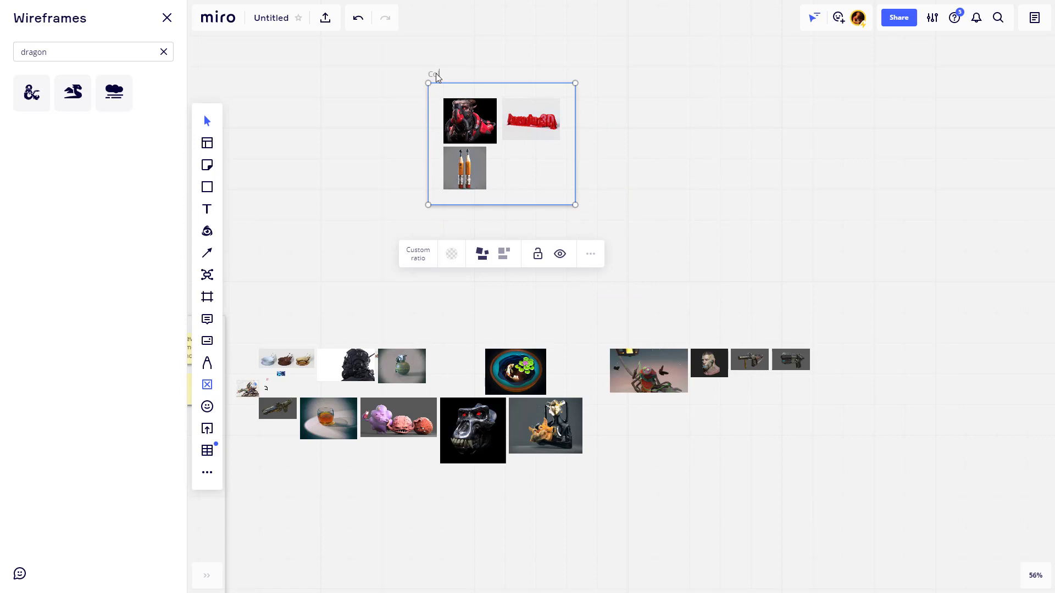
click(436, 73)
text(Color Coded)
key(Return)
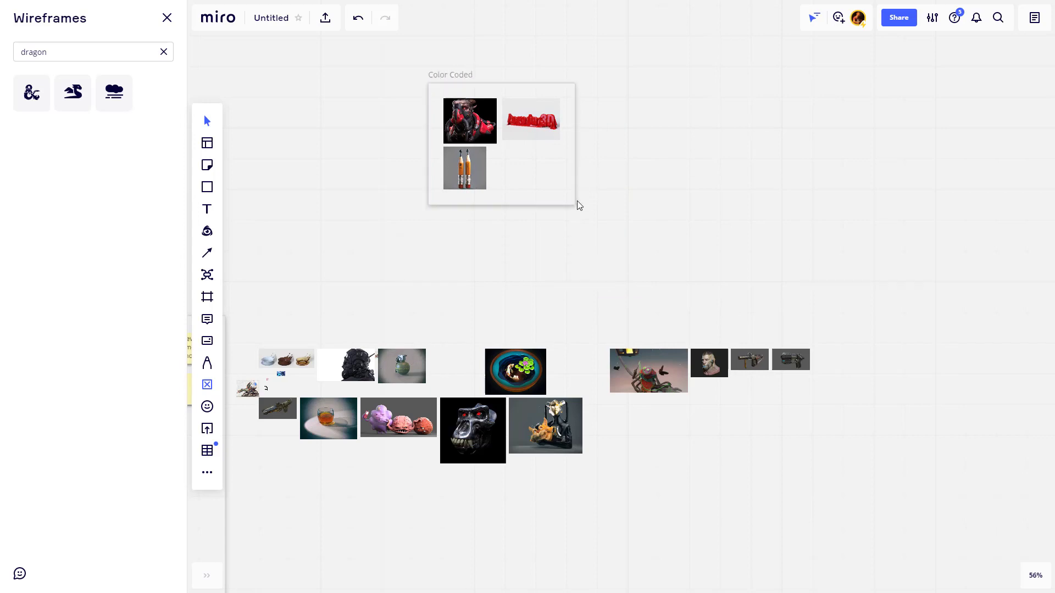
Enlarge the Color Coded frame evenly in all directions to leave free space around its three pictures
click(575, 206)
drag(575, 207, 679, 267)
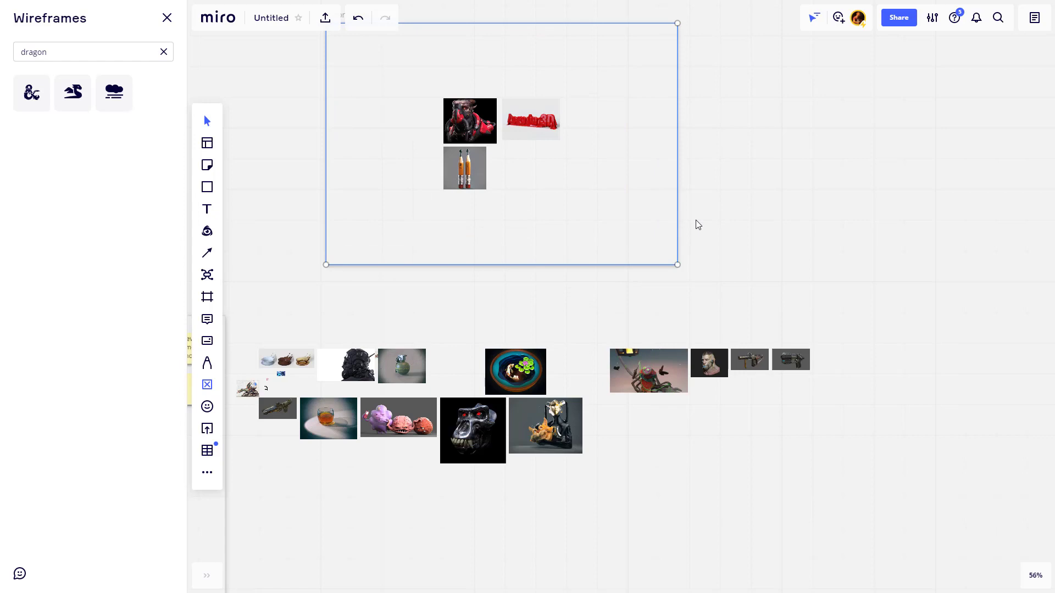
drag(709, 179, 886, 243)
drag(483, 187, 399, 182)
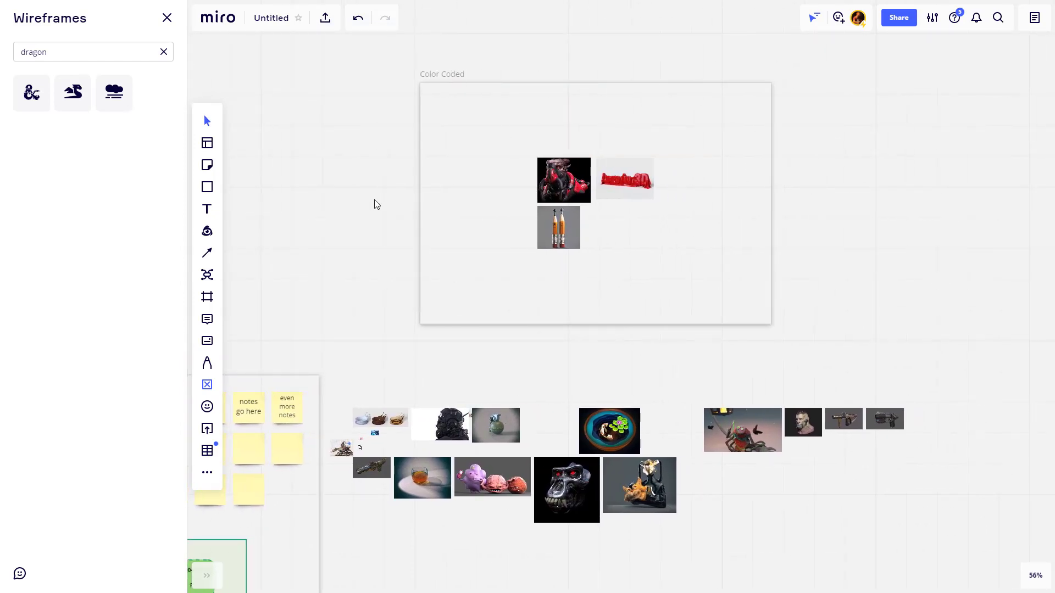
Draw a rectangle around the three pictures in the Color Coded frame, with no fill and a red border
click(208, 189)
click(244, 153)
drag(521, 150, 671, 259)
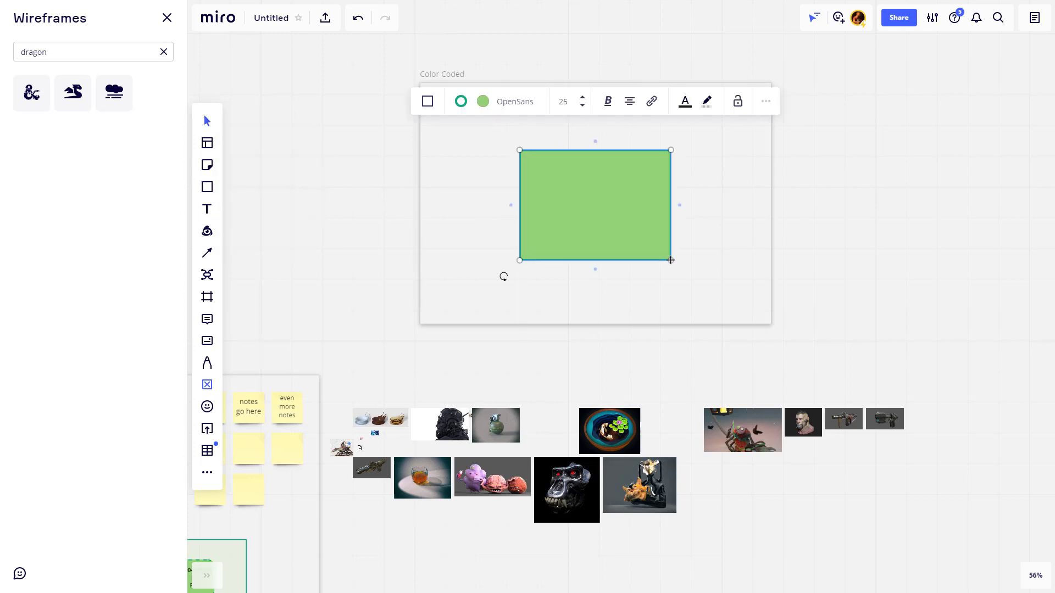
click(483, 104)
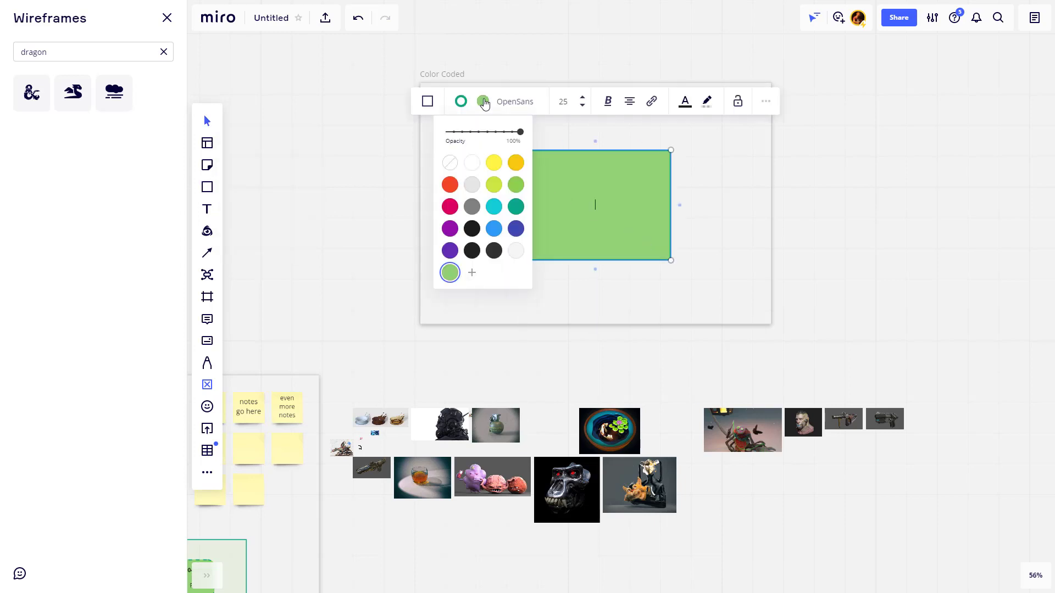
click(450, 161)
click(461, 103)
click(428, 230)
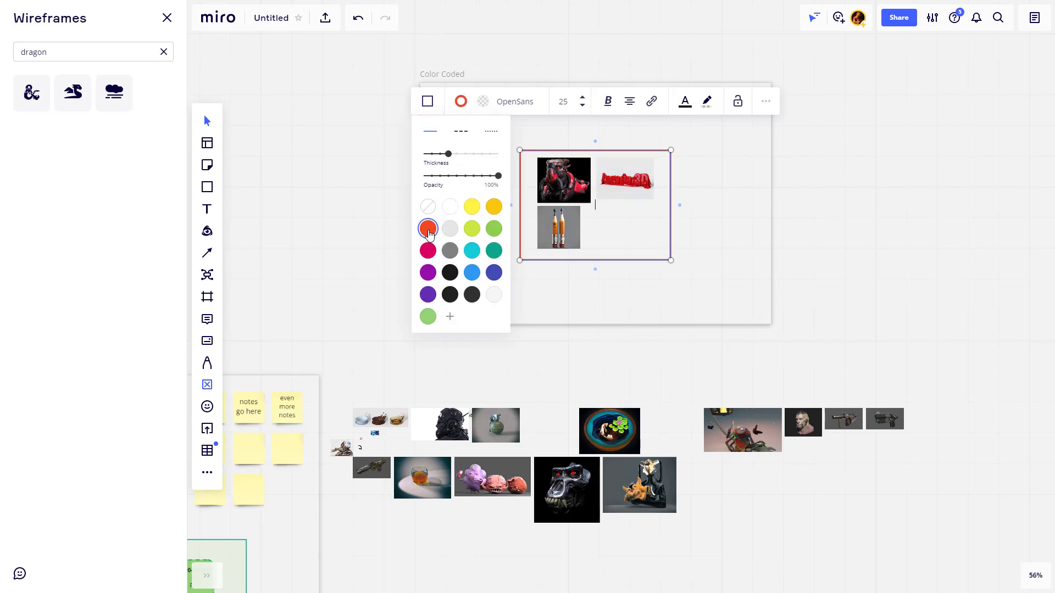
Add the text "Red Stuff" to the rectangle in bold red and align it to the rectangle's top edge
click(607, 207)
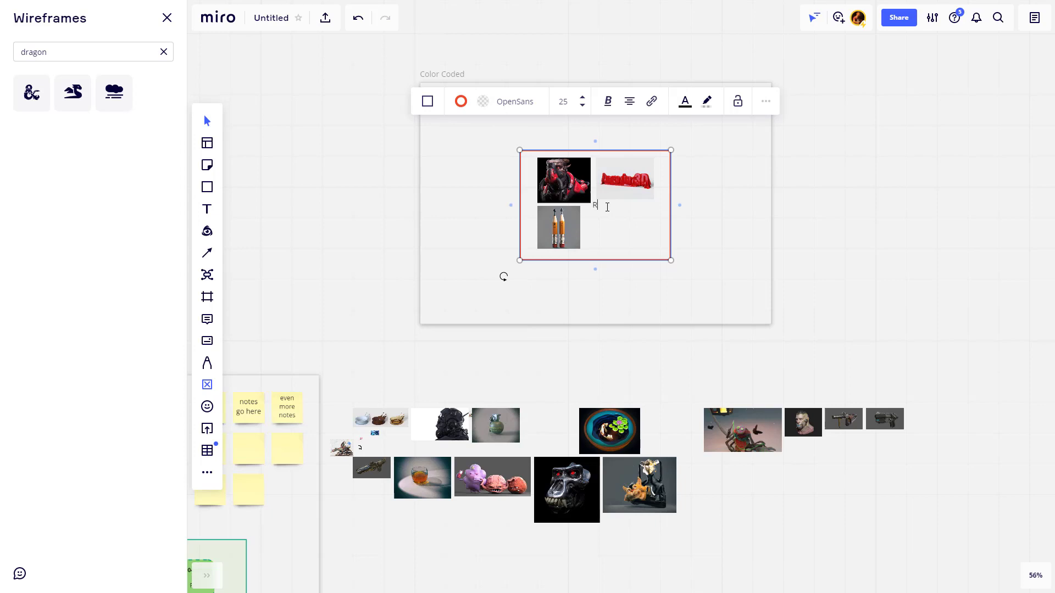
key(BackSpace)
double_click(607, 207)
click(608, 104)
click(576, 130)
click(683, 102)
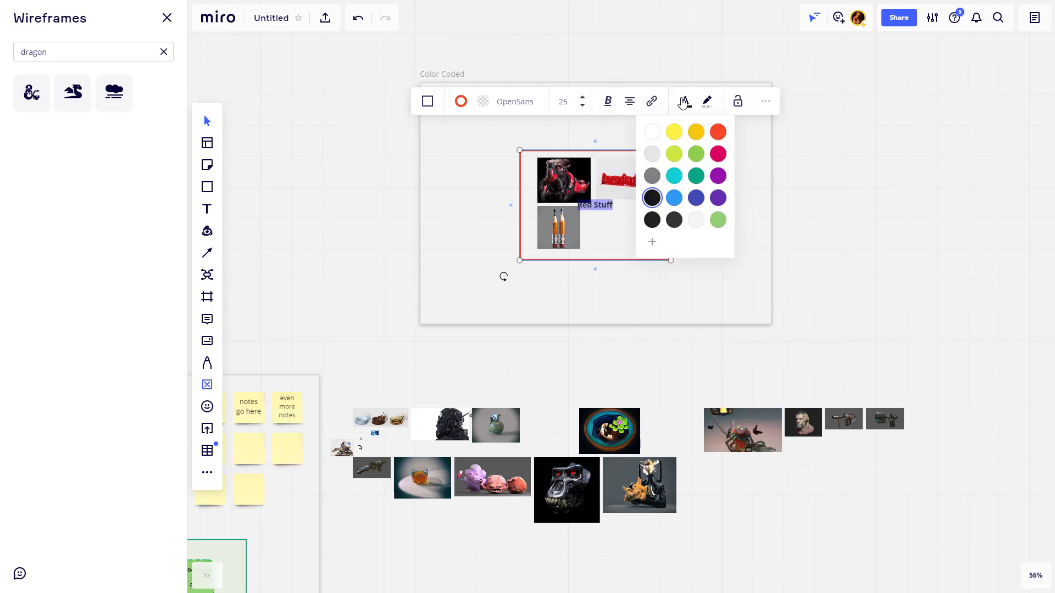
click(718, 136)
click(629, 102)
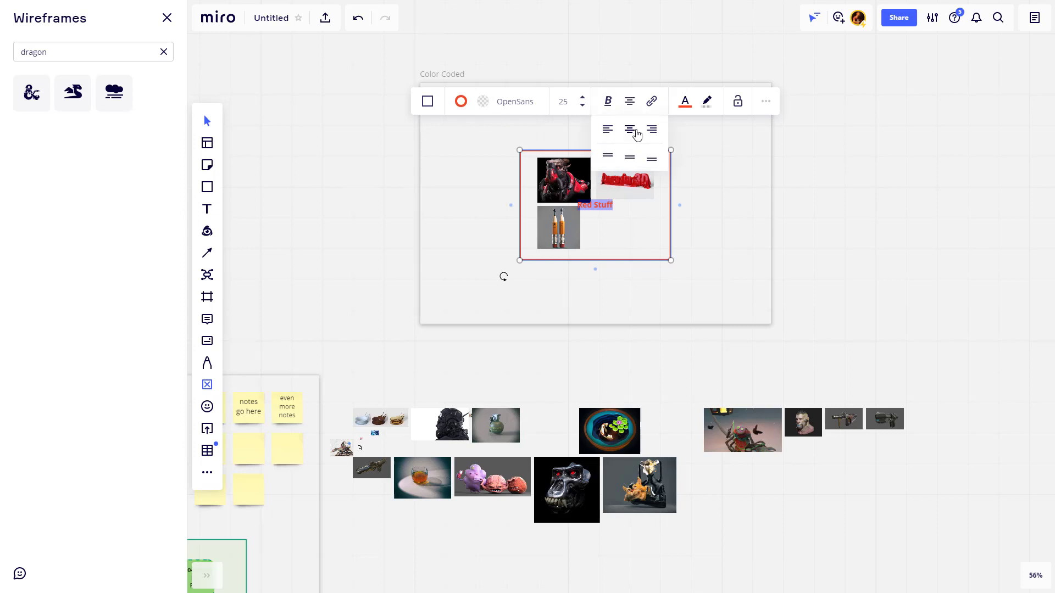
click(607, 156)
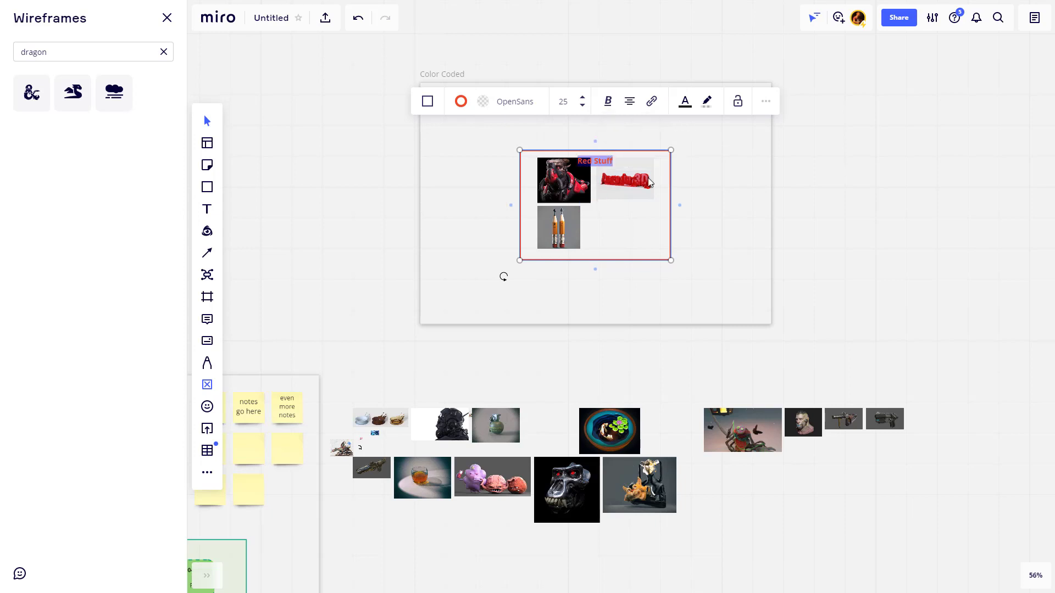
click(818, 187)
Extend the red rectangle's lower edge slightly downward
click(638, 256)
drag(635, 270, 634, 267)
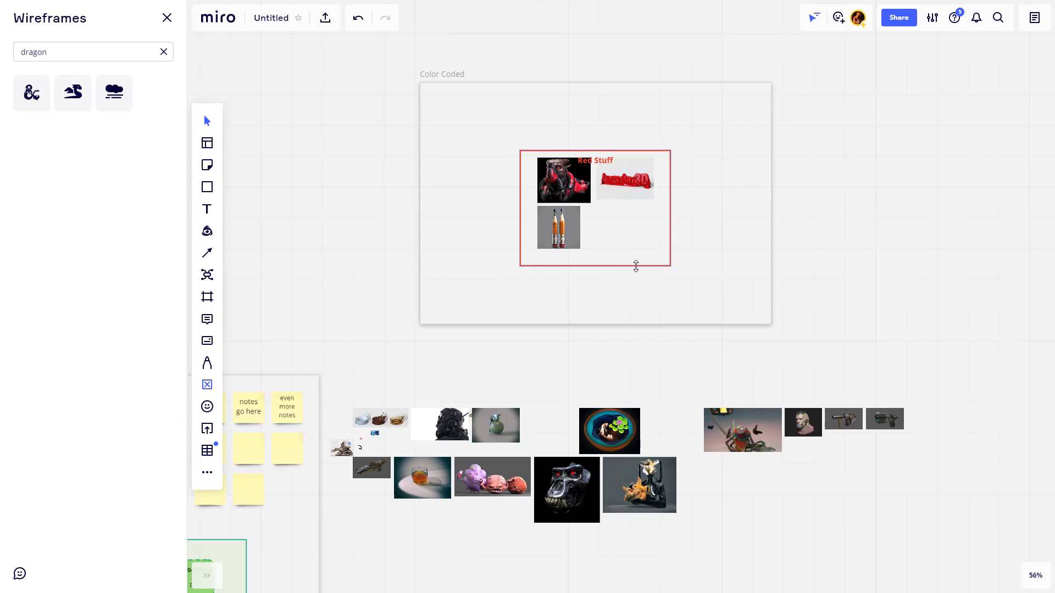
click(666, 176)
Lower the three pictures beneath the Red Stuff heading, then move them with the rectangle into the Color Coded frame's upper-left corner
click(560, 179)
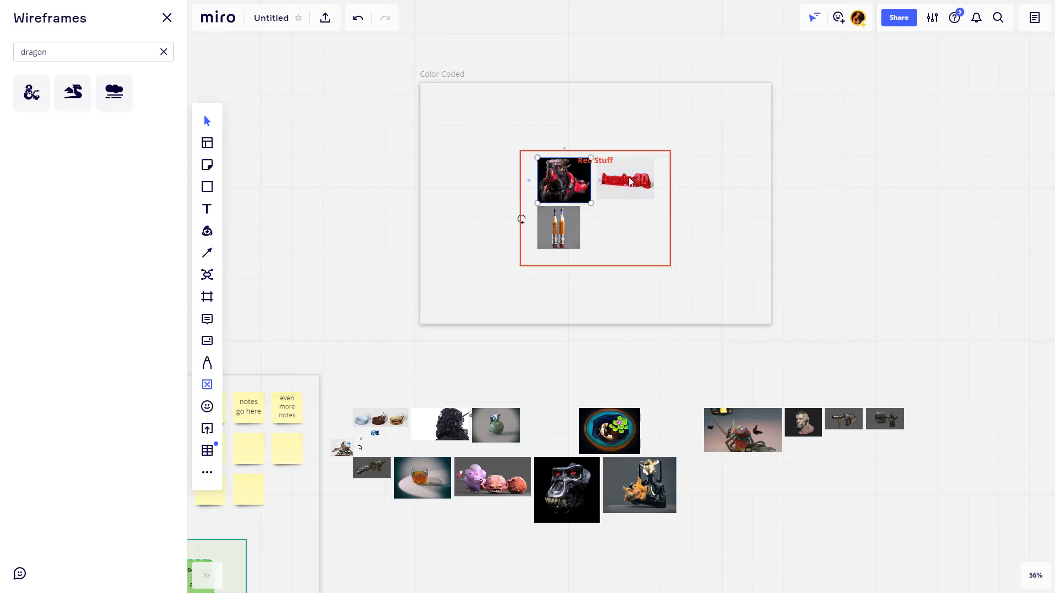
shift+click(611, 182)
shift+click(563, 210)
drag(564, 196, 564, 205)
drag(852, 126, 501, 282)
drag(596, 235, 506, 177)
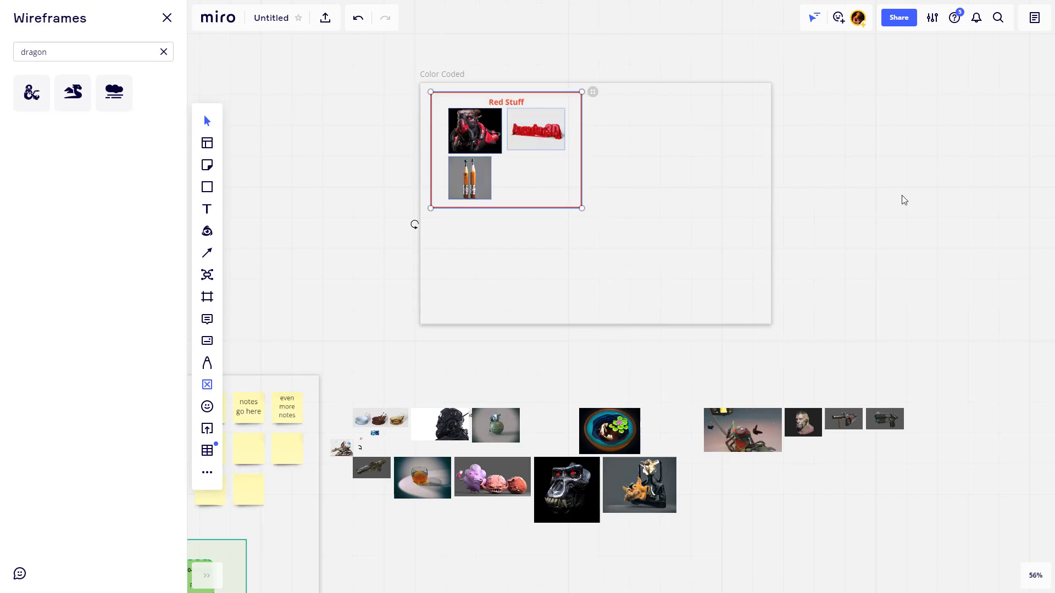
Send the Red Stuff rectangle to the back and lock it
right_click(553, 178)
click(543, 175)
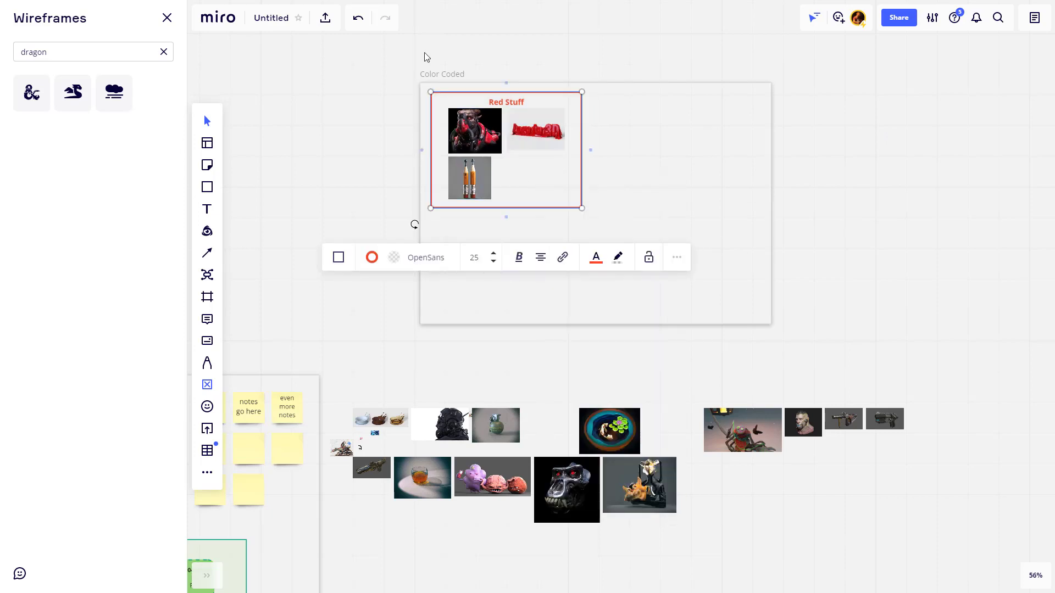
right_click(564, 175)
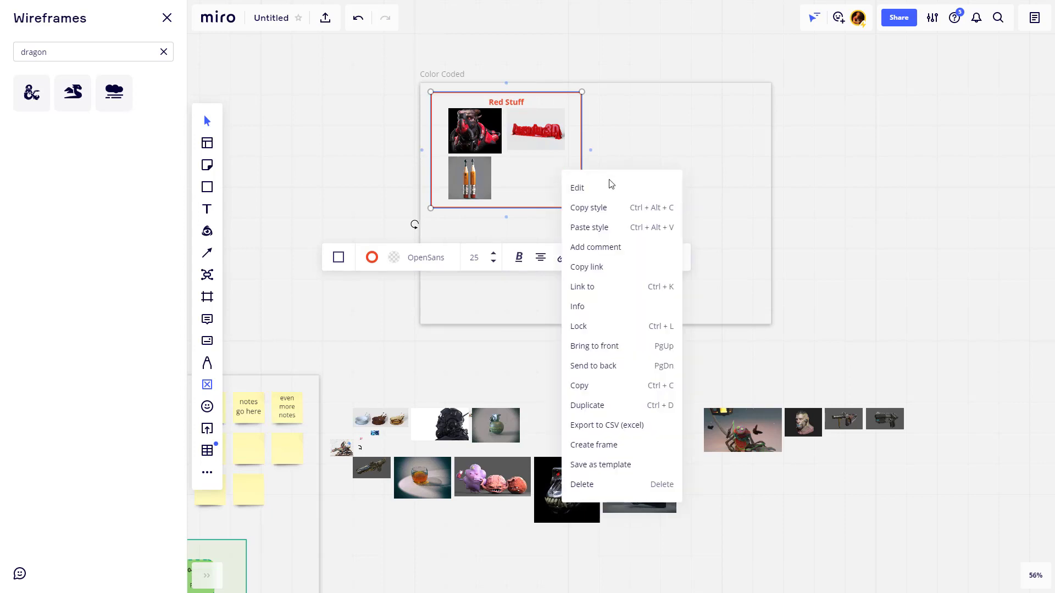
click(607, 366)
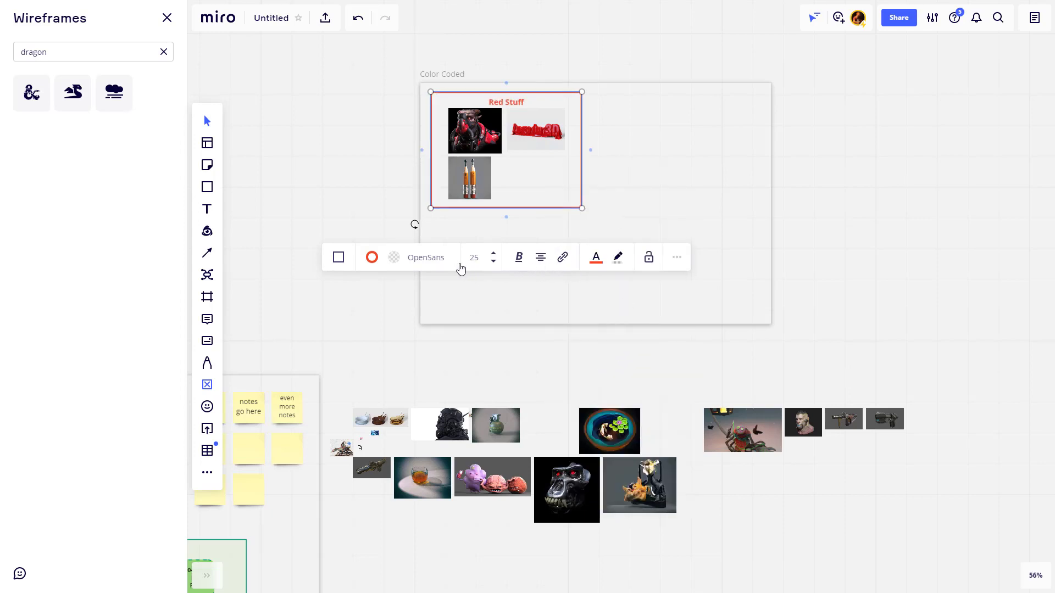
click(648, 257)
click(868, 143)
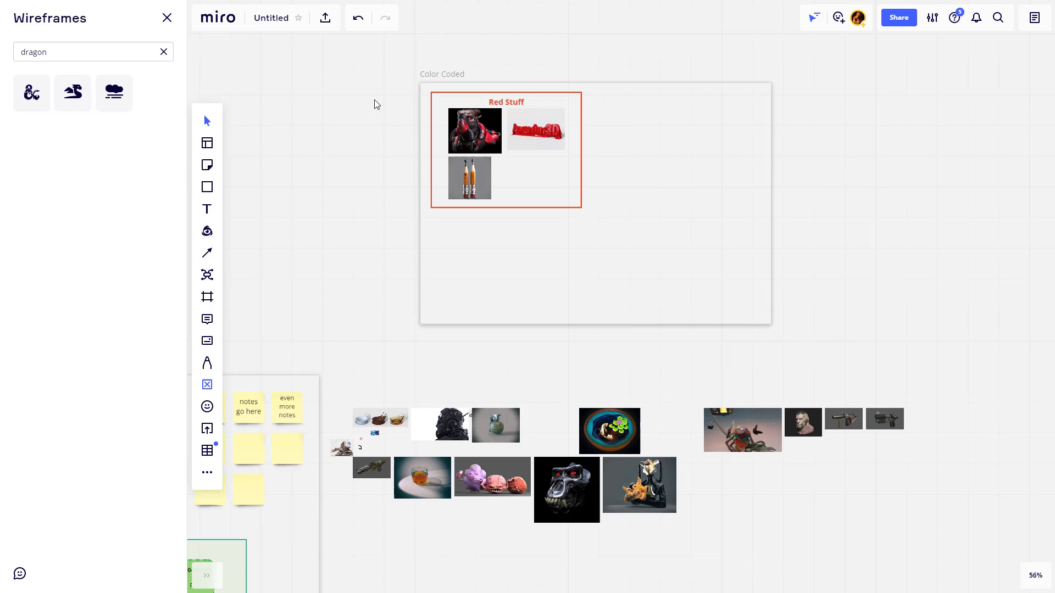
Move the three pictures together slightly lower inside the locked Red Stuff rectangle
drag(376, 99, 555, 193)
mouse_move(472, 133)
mouse_down()
mouse_move(458, 132)
mouse_move(468, 130)
mouse_up()
click(372, 148)
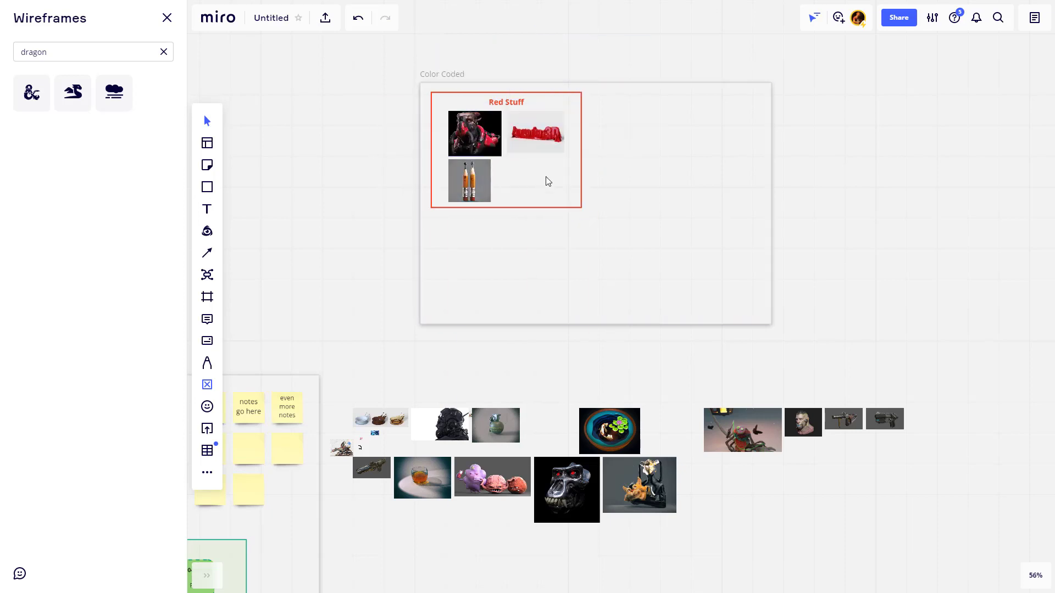
Unlock the Red Stuff rectangle and place a duplicate of it to the right of the original in the Color Coded frame
click(568, 198)
drag(543, 176, 501, 171)
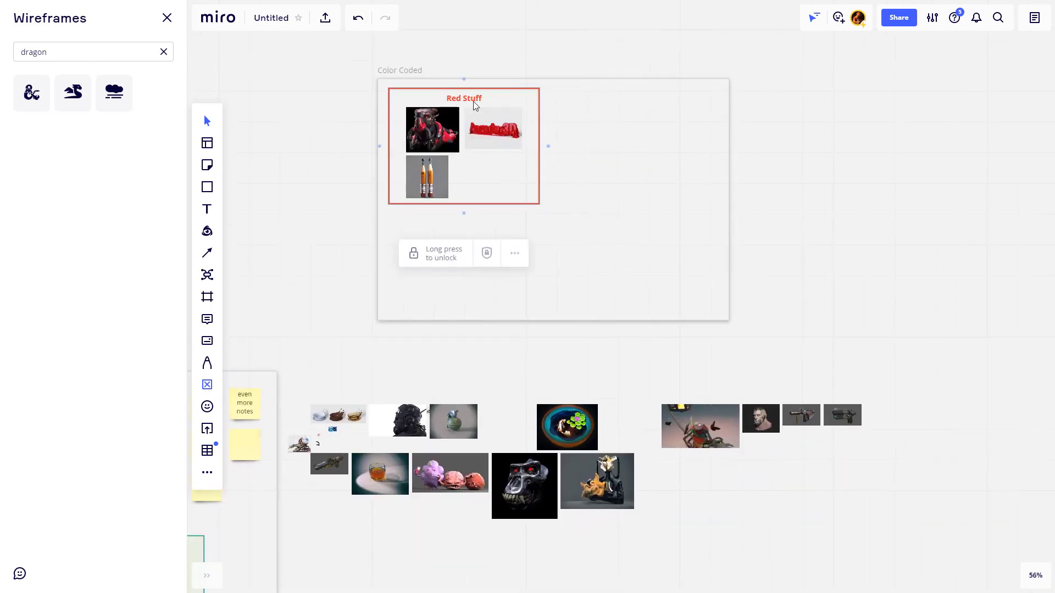
click(447, 252)
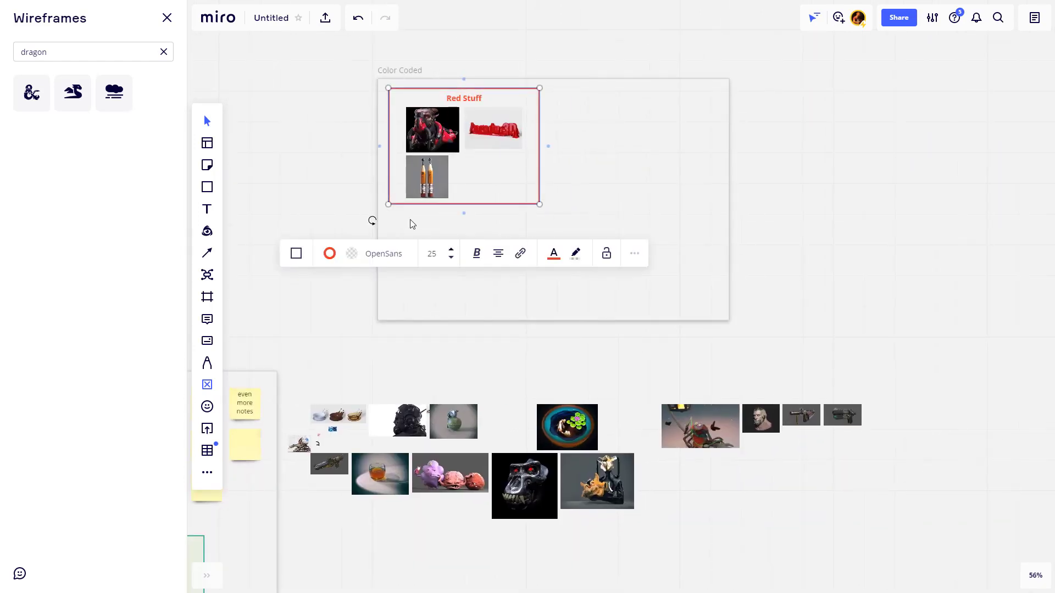
click(412, 223)
click(499, 172)
drag(499, 172, 667, 174)
Give the duplicated rectangle a green border and change its heading to "Green Stuff" in matching green text
click(498, 254)
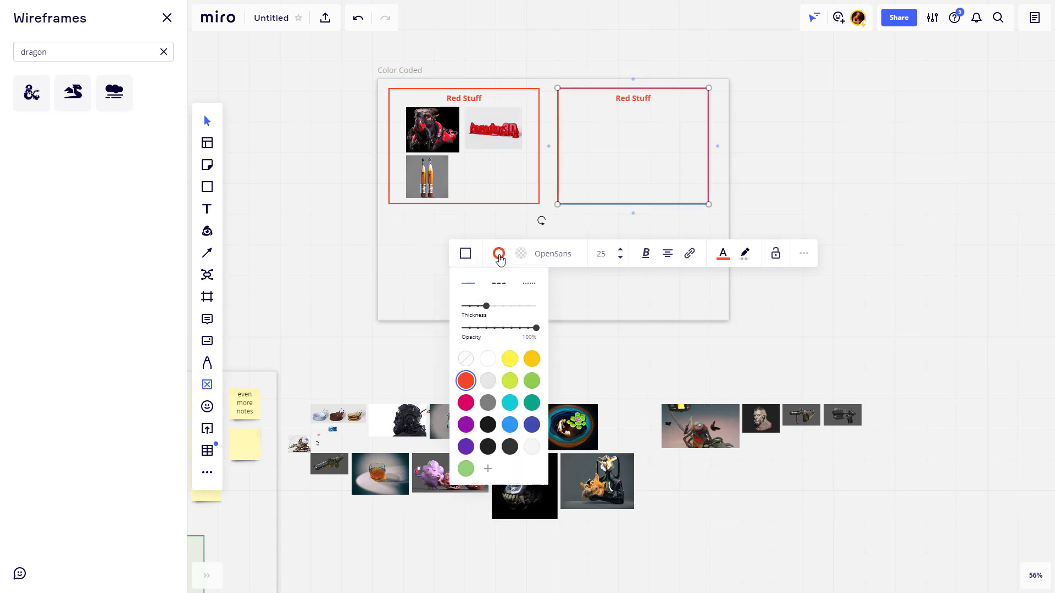
click(531, 402)
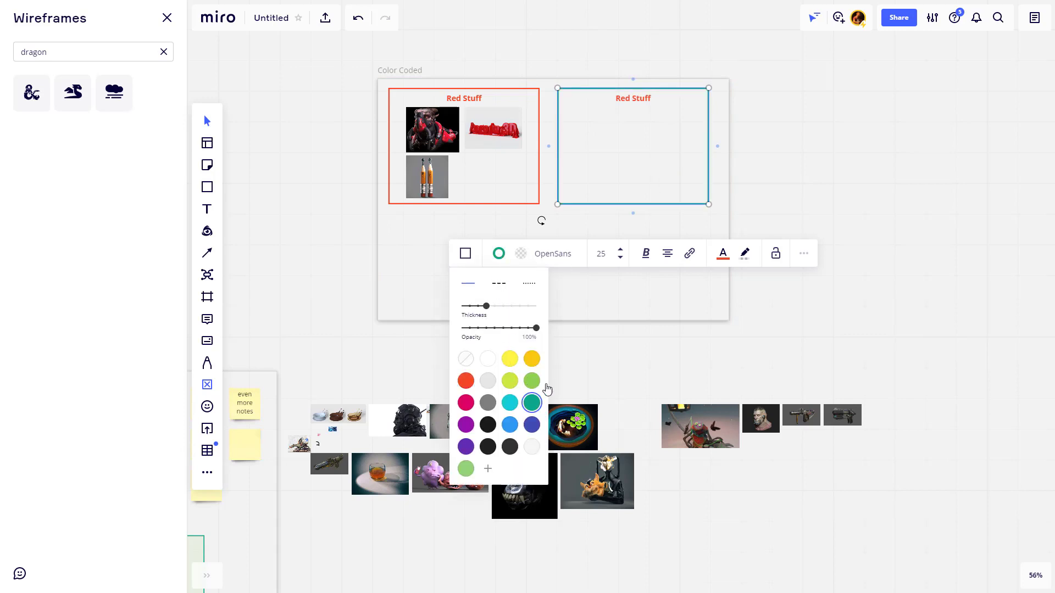
double_click(628, 100)
text(Gree)
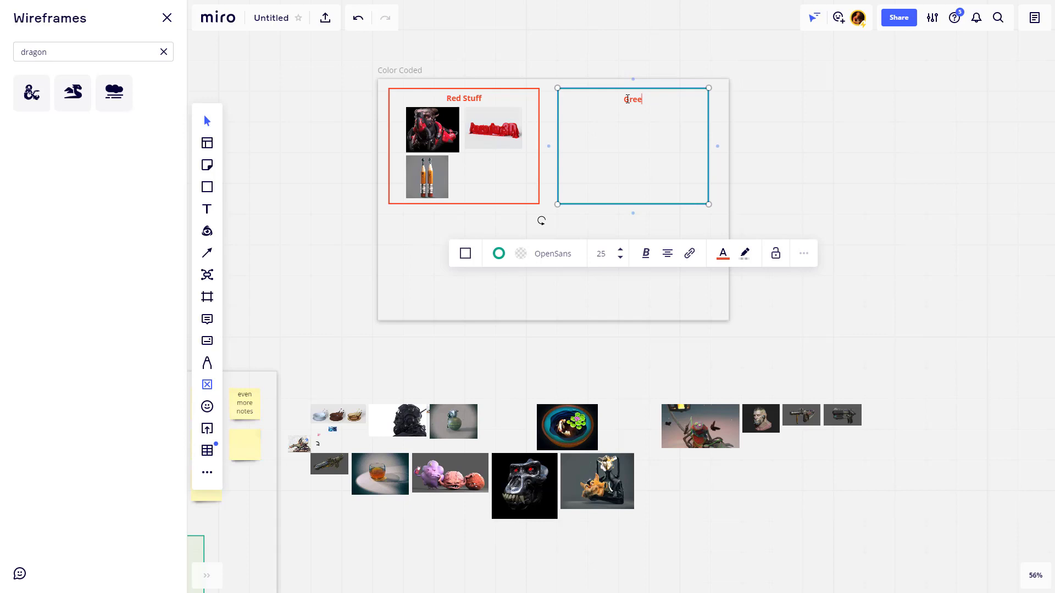
text(n Stuff)
key(ctrl+a)
click(723, 253)
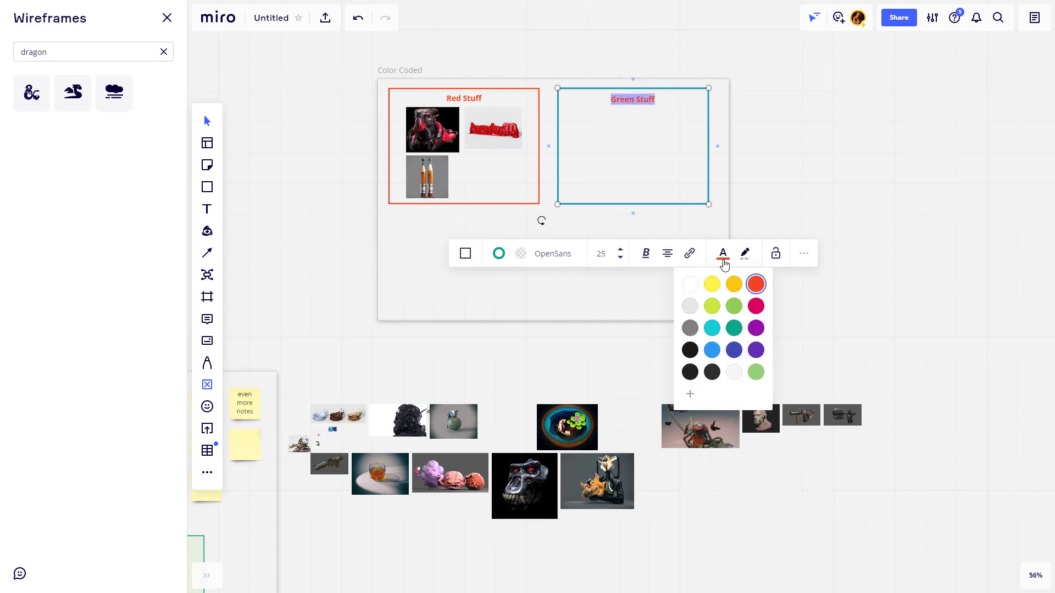
click(734, 318)
click(853, 215)
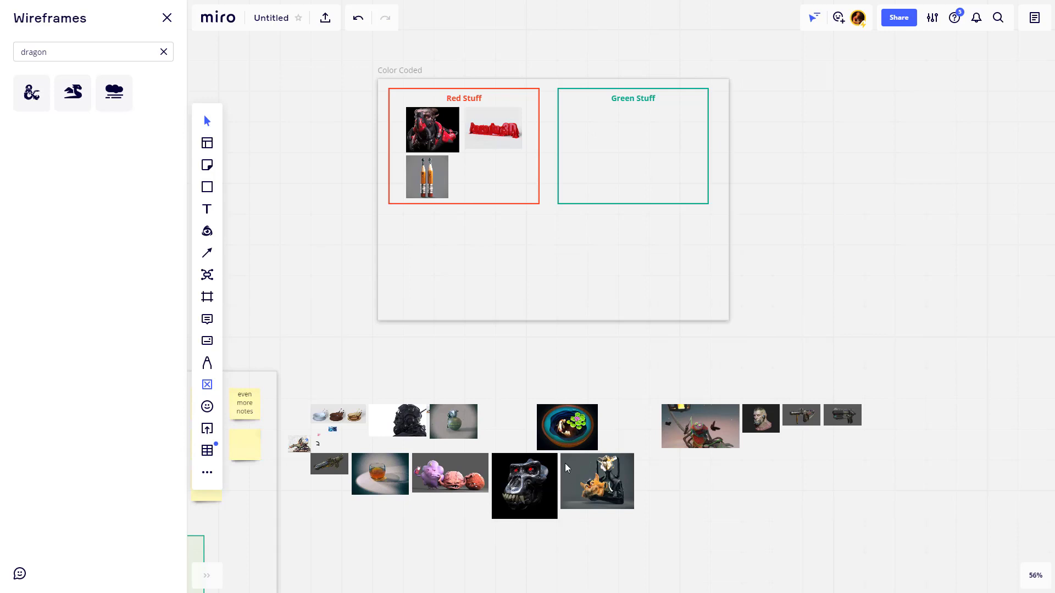
Arrange the grenade, lily bowl and insect creature pictures in two rows and move them together into the Green Stuff rectangle
click(570, 433)
shift+click(472, 433)
shift+click(698, 442)
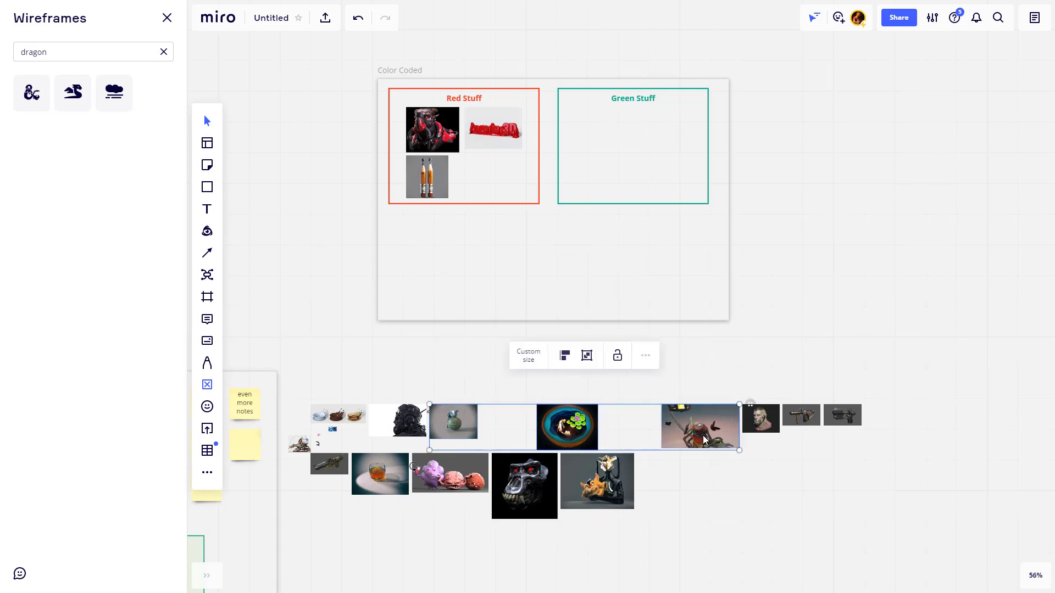
drag(698, 443, 813, 223)
drag(852, 183, 621, 170)
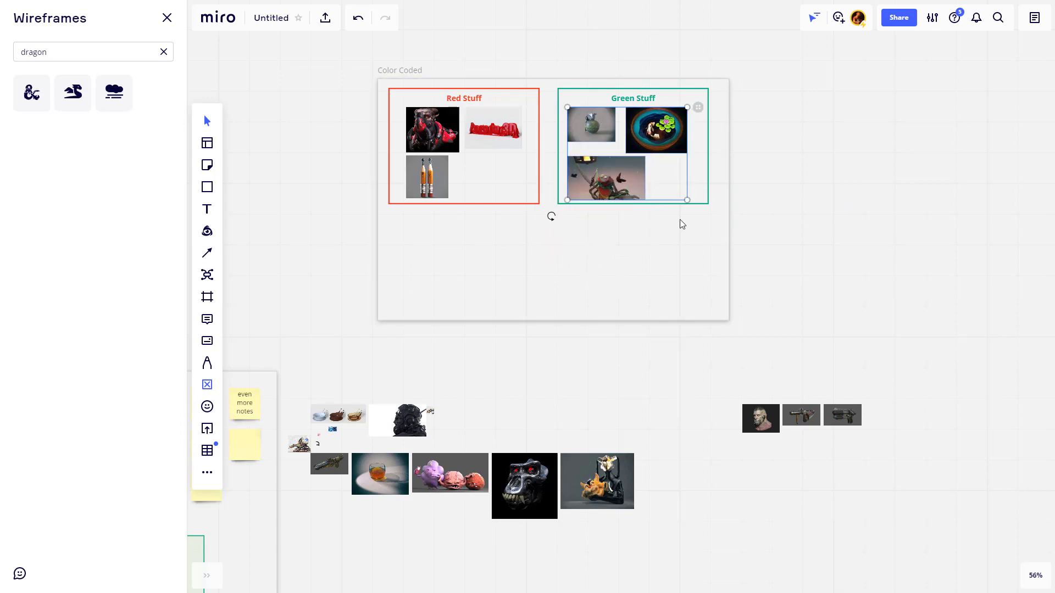
Examine the pictures in the Red Stuff and Green Stuff rectangles up close
scroll(474, 165, up, 10)
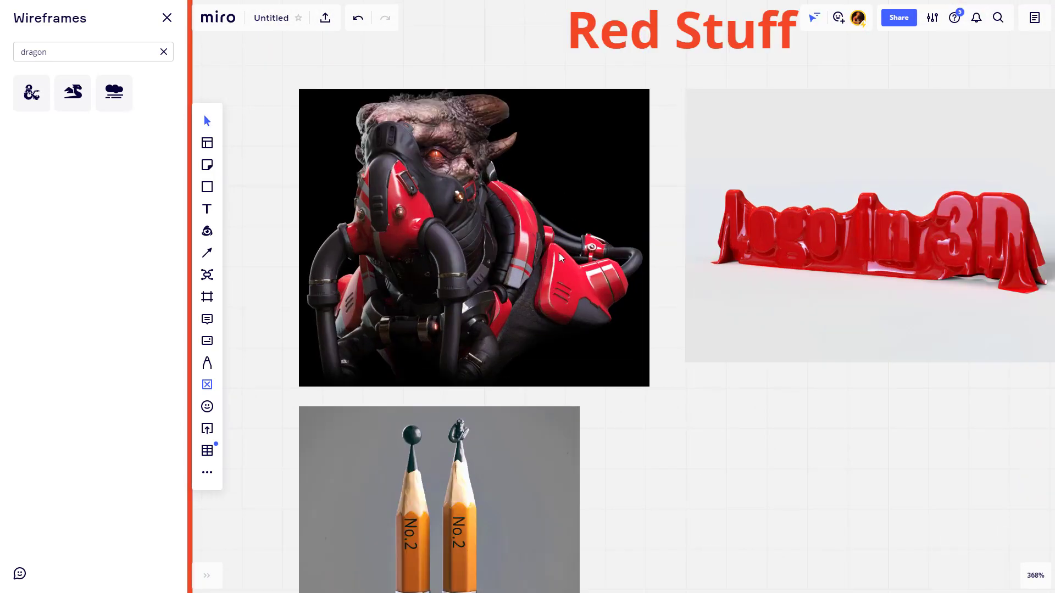
scroll(559, 255, down, 3)
drag(1019, 259, 521, 226)
scroll(521, 226, down, 5)
drag(742, 251, 619, 261)
scroll(619, 261, down, 1)
scroll(615, 262, down, 1)
Set the grenade picture to its original size
click(540, 219)
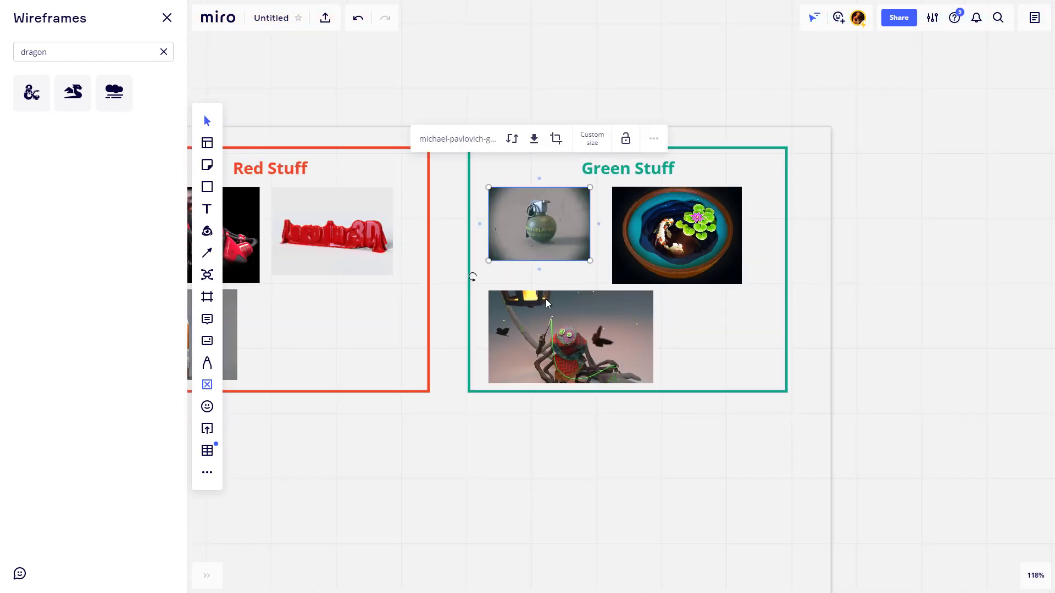
drag(545, 299, 649, 305)
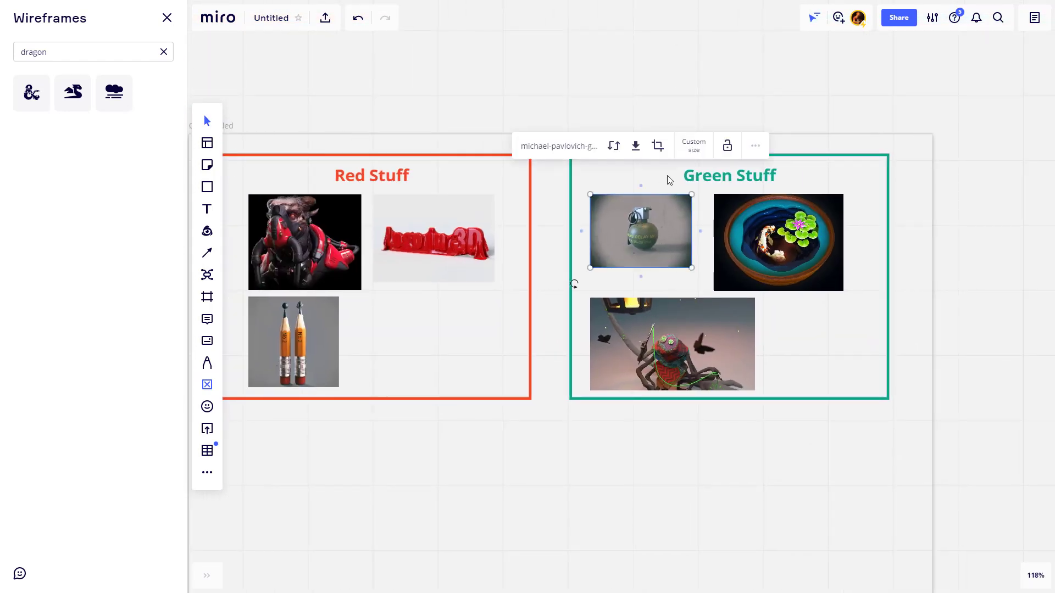
click(694, 153)
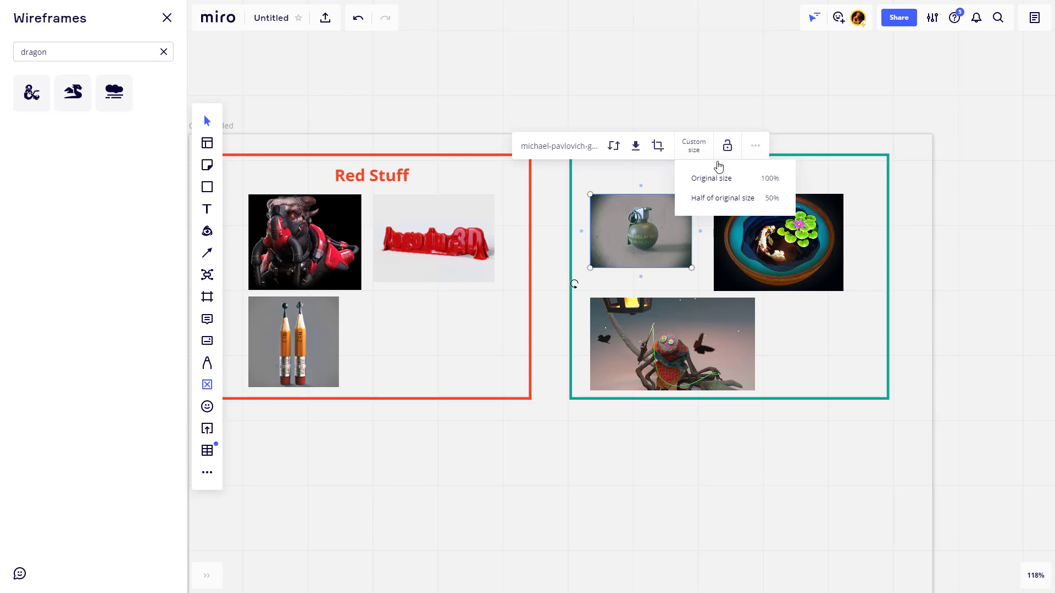
click(723, 197)
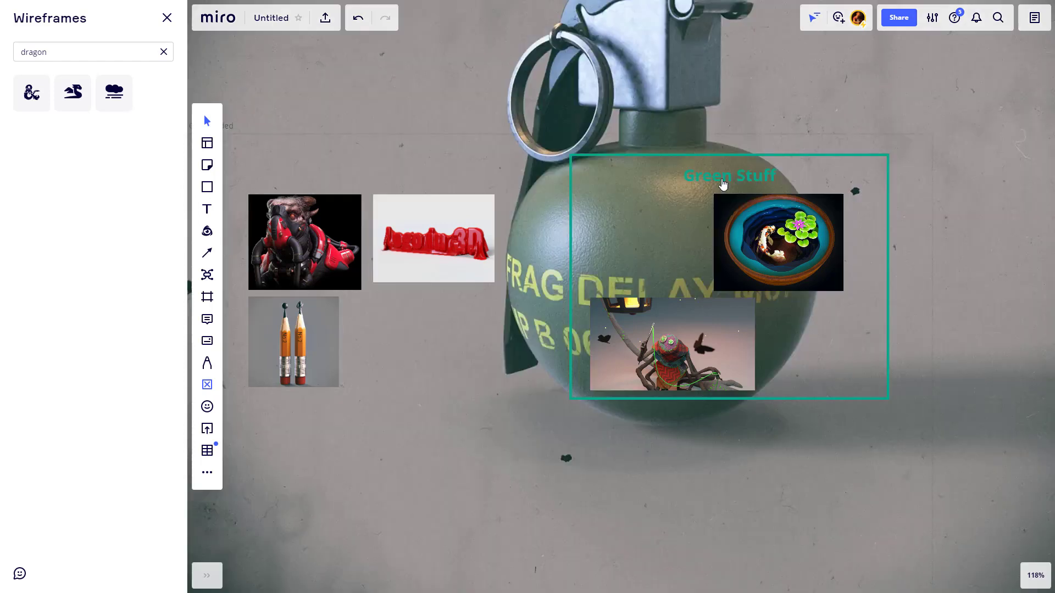
scroll(745, 276, down, 5)
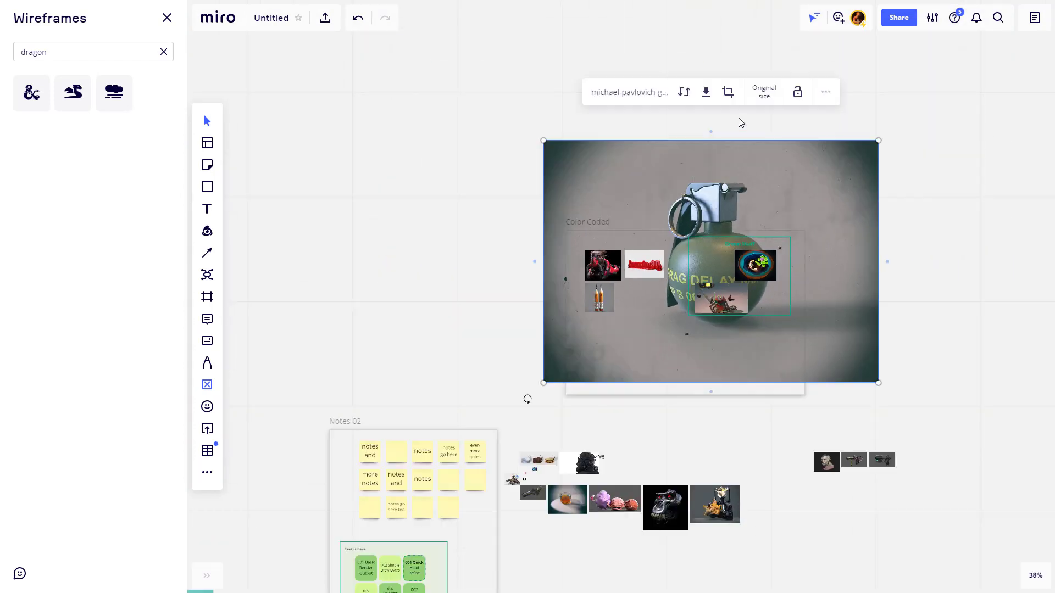
Set the grenade picture to half of its original size, then shrink it to fit beside the lily bowl in Green Stuff
click(765, 94)
click(770, 143)
scroll(693, 219, up, 5)
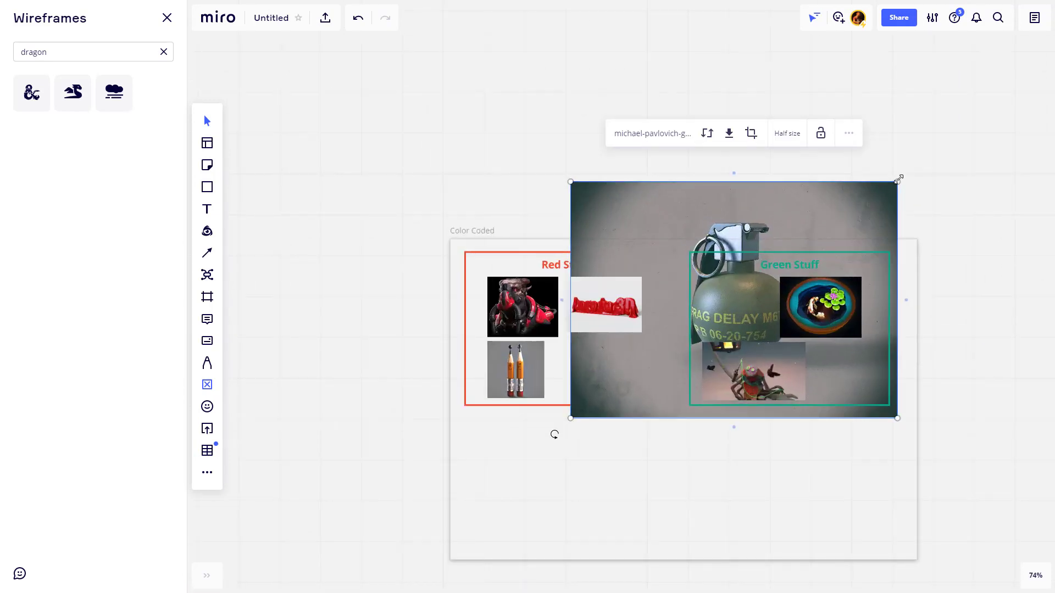
drag(897, 180, 746, 317)
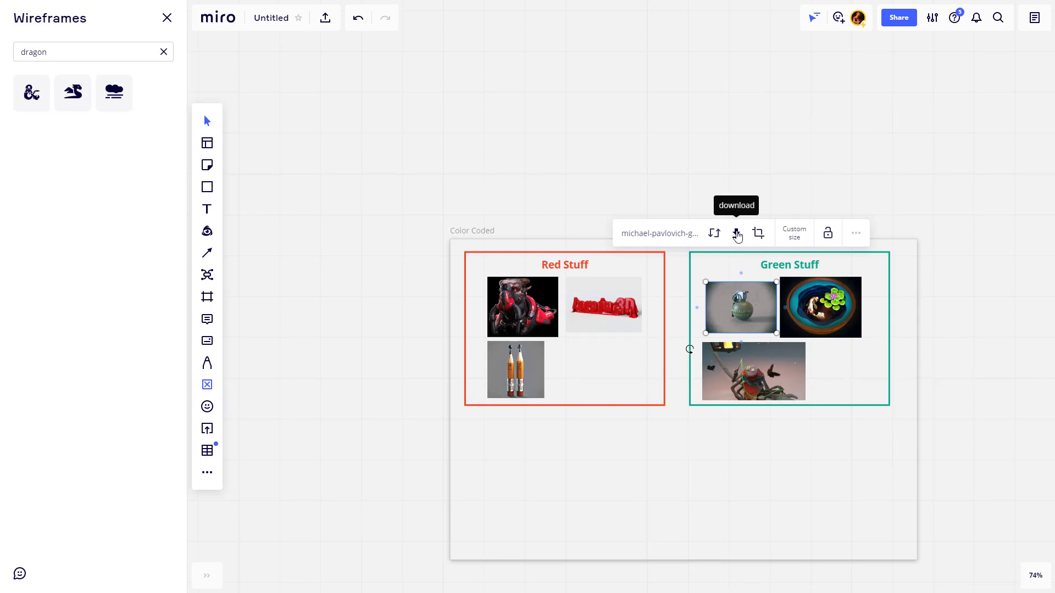
Crop the grenade picture closely around the grenade
scroll(825, 241, up, 4)
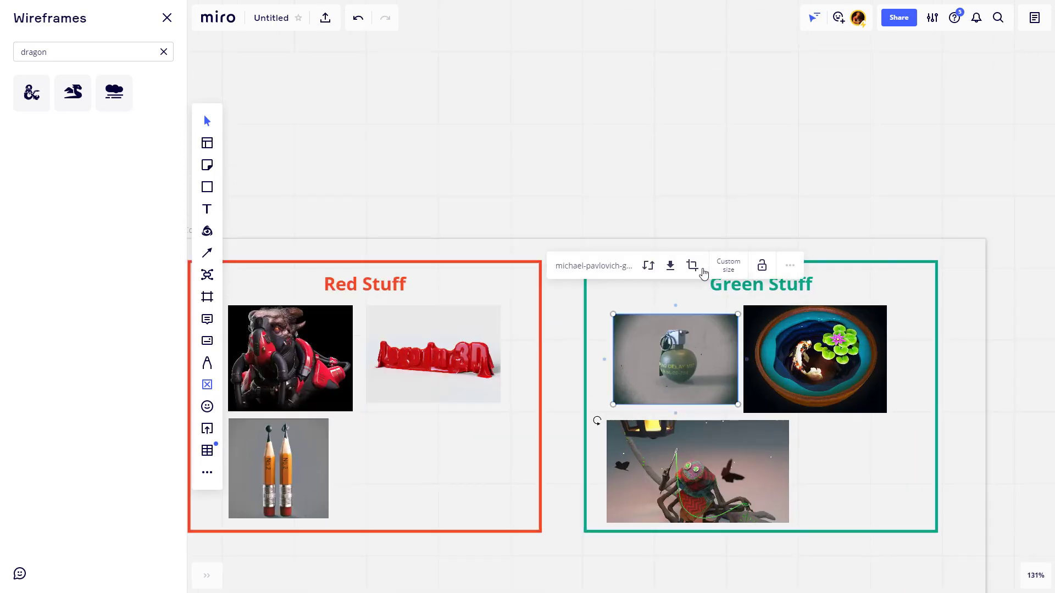
click(703, 269)
drag(737, 359, 713, 359)
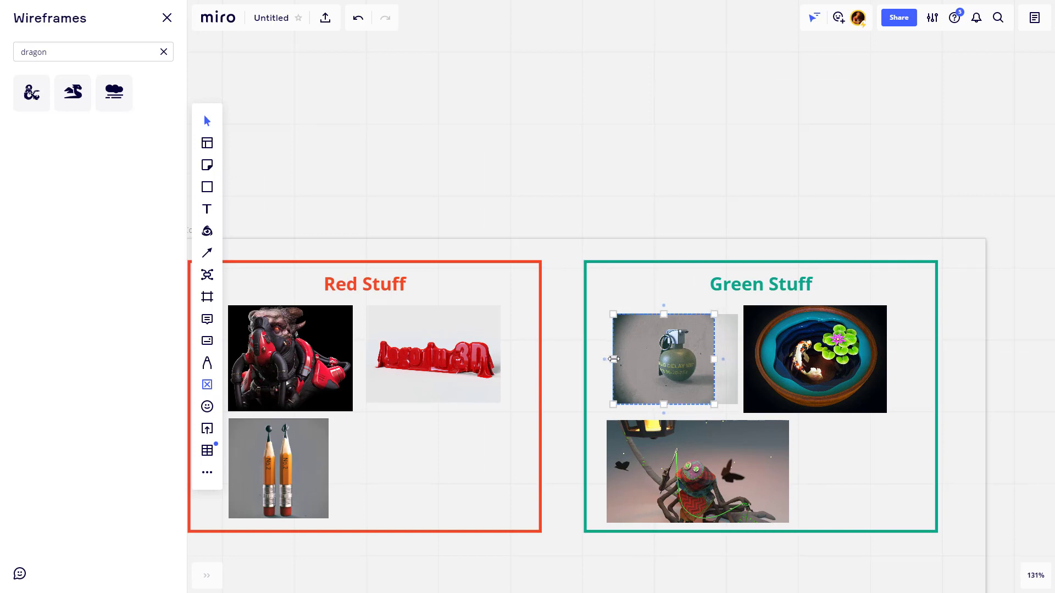
drag(614, 358, 644, 359)
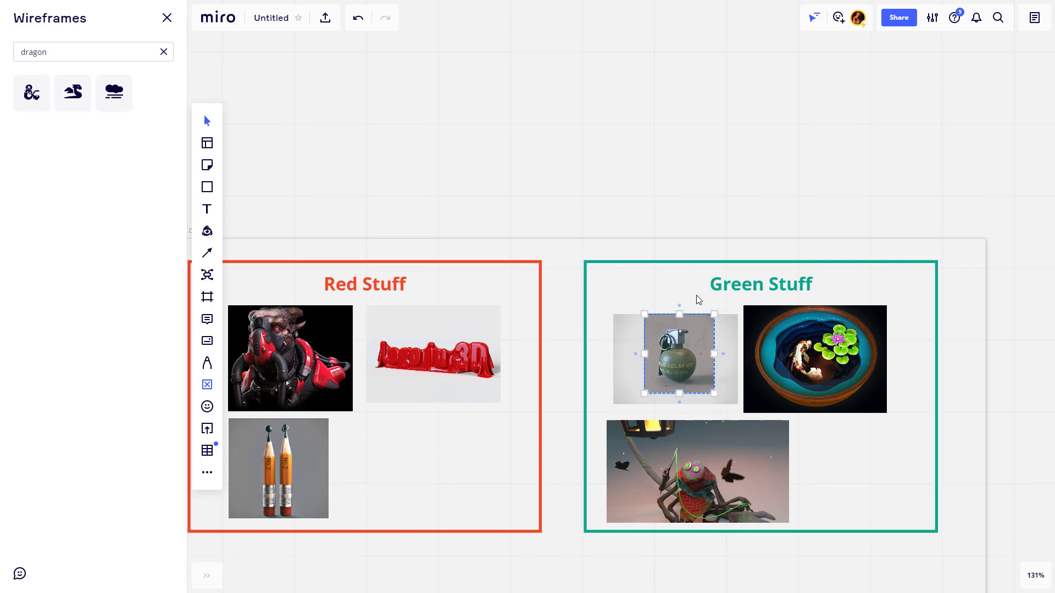
click(694, 174)
Shift the grenade, lily bowl and insect creature pictures toward the left edge of the Green Stuff rectangle, closing the gaps between them
scroll(695, 175, down, 3)
drag(670, 271, 666, 276)
drag(776, 283, 730, 279)
drag(721, 331, 713, 341)
scroll(679, 348, up, 3)
scroll(730, 289, down, 3)
drag(751, 270, 692, 249)
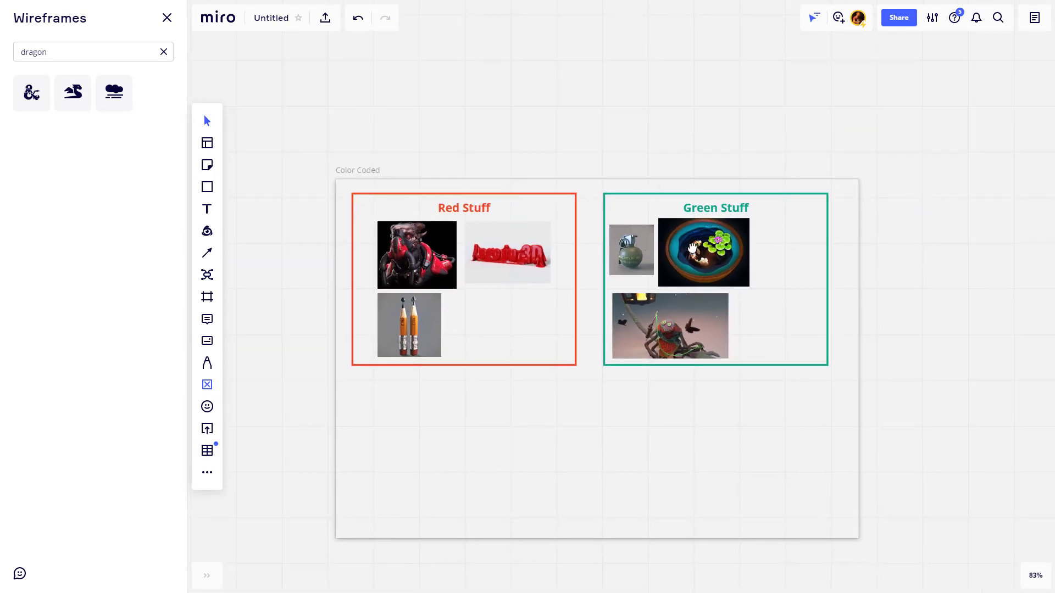
Close the Wireframes library
drag(605, 202, 594, 215)
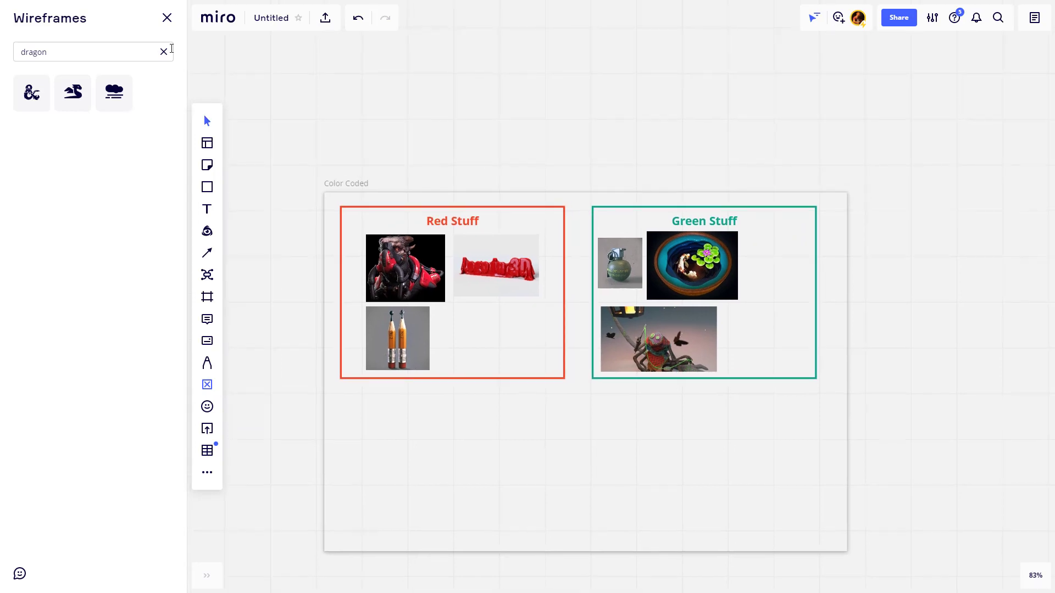
click(168, 18)
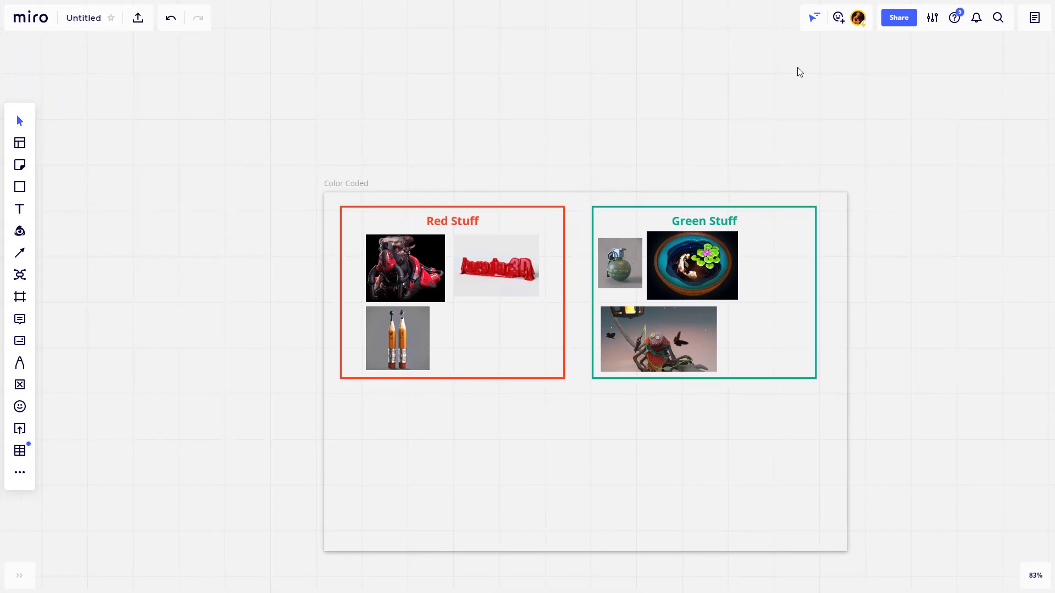
scroll(799, 72, right, 3)
scroll(799, 72, down, 1)
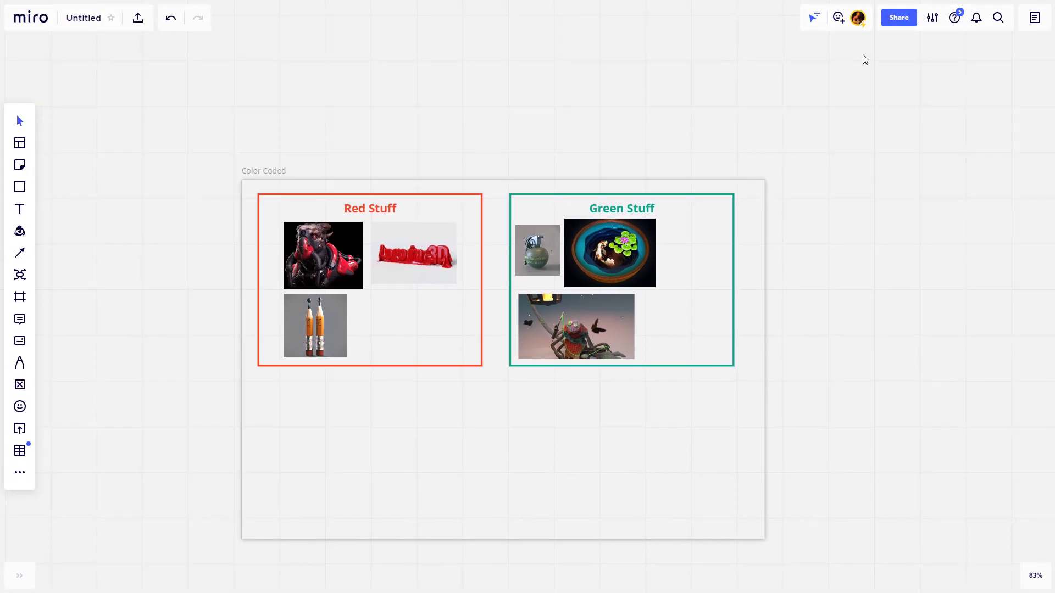
click(811, 18)
drag(388, 144, 369, 105)
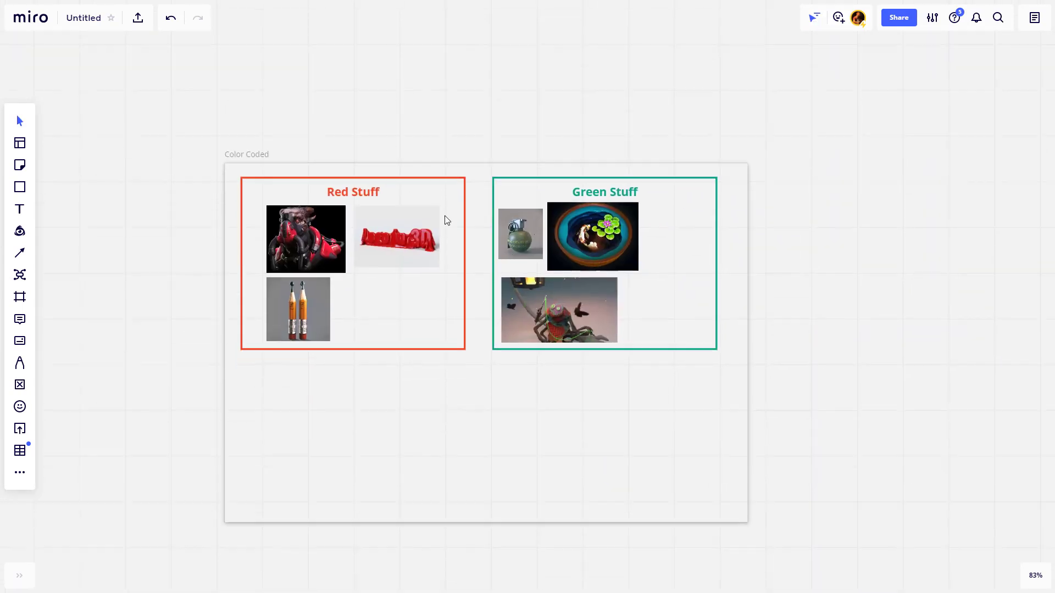
drag(614, 238, 621, 286)
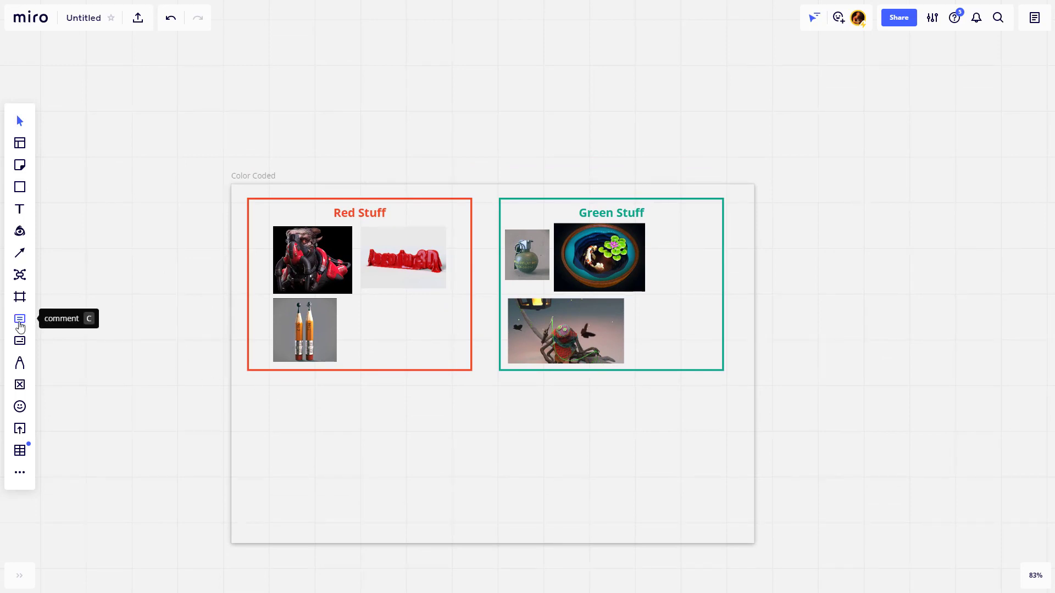
Comment "This is cool!" with a heart-eyes emoji on the lily bowl picture in Green Stuff
click(20, 324)
click(587, 257)
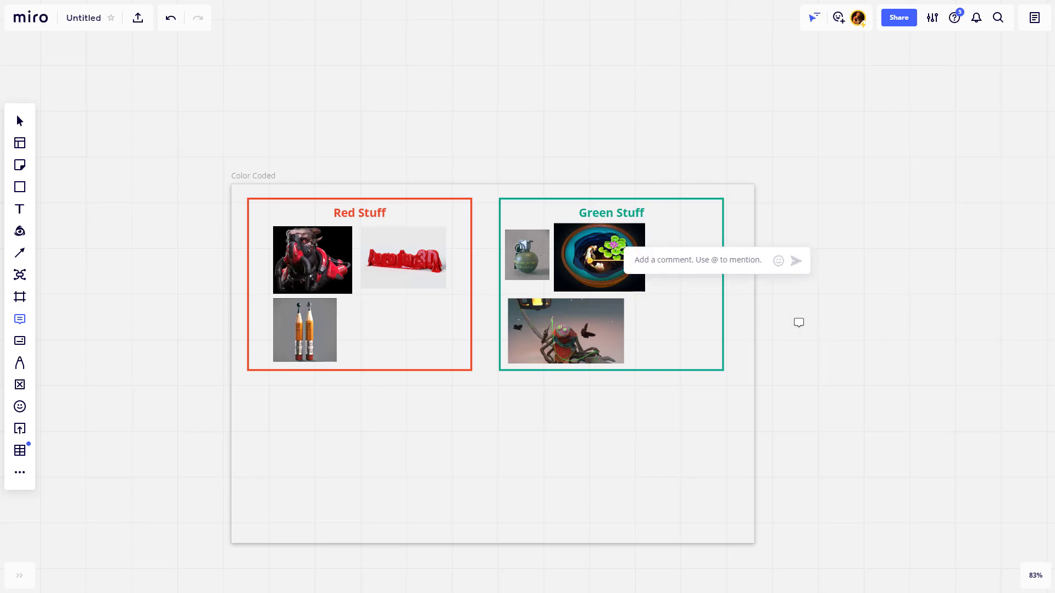
text(This is cool! @)
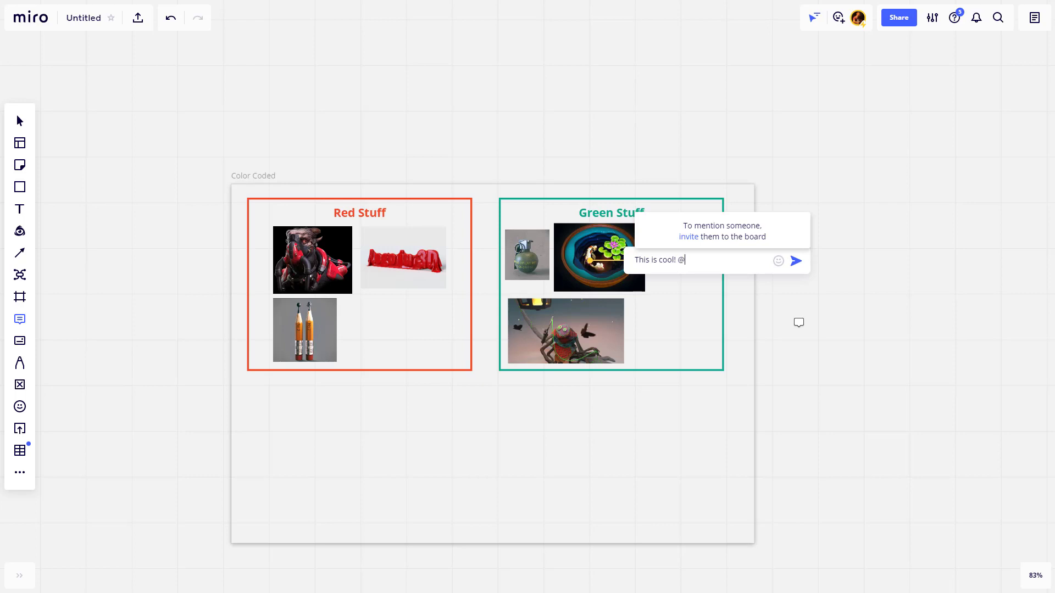
key(BackSpace)
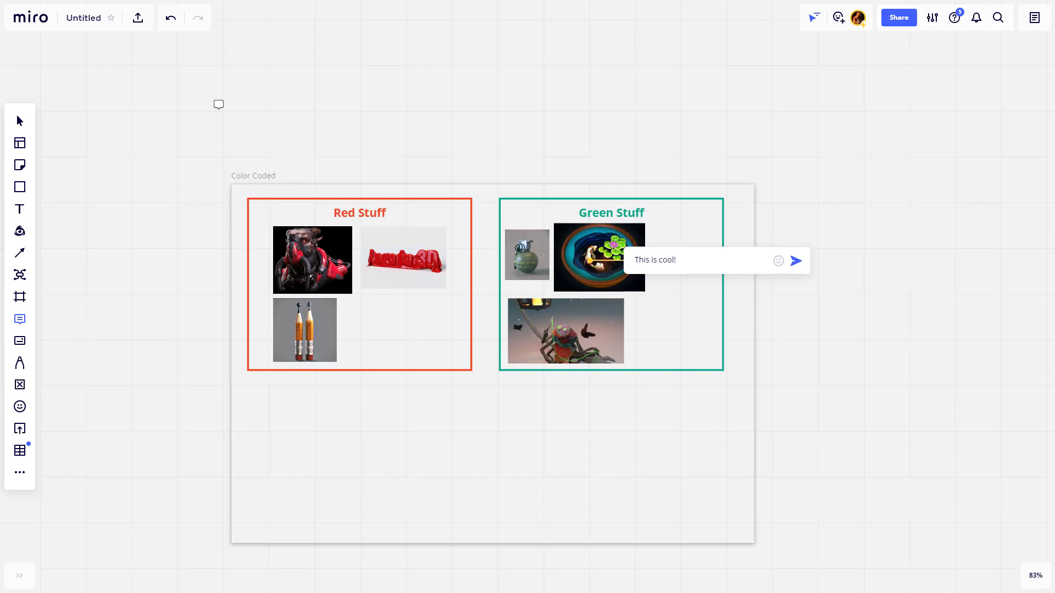
click(807, 270)
scroll(865, 419, down, 2)
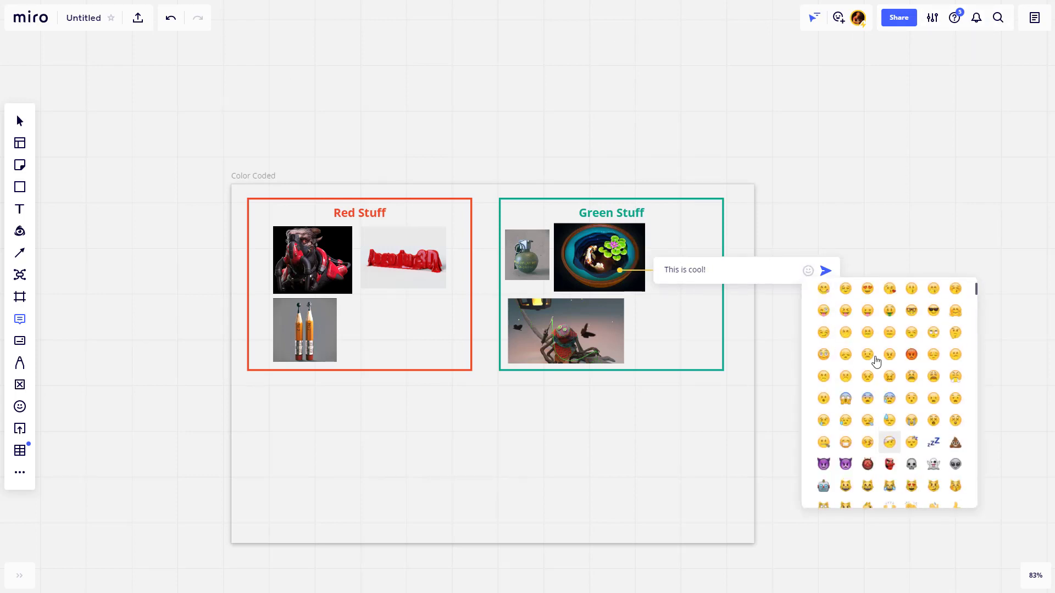
click(867, 288)
key(Return)
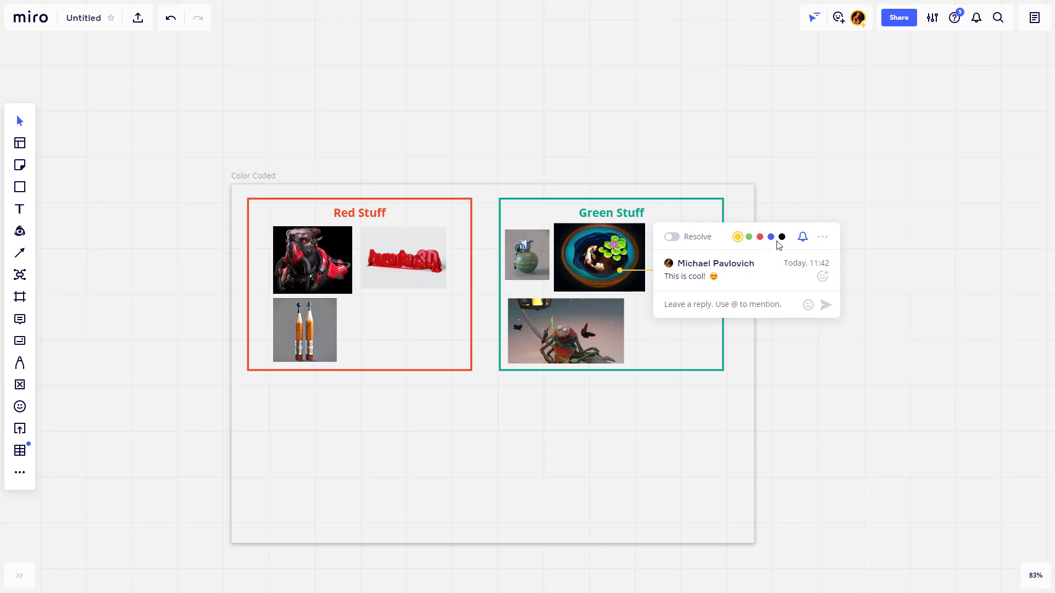
click(848, 375)
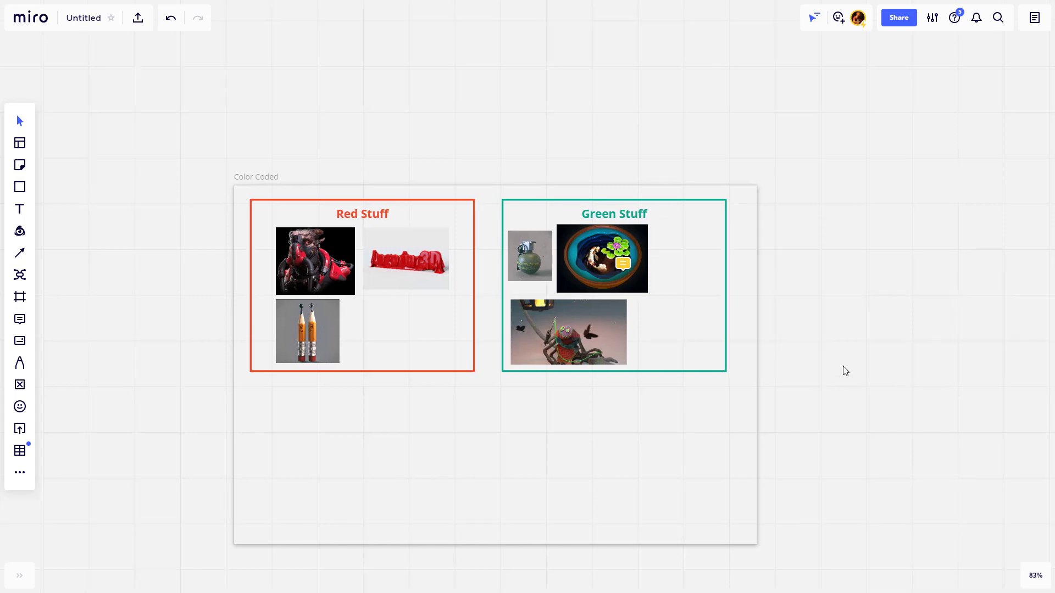
Reopen the comment on the lily bowl picture, close it, and look over the board around the Color Coded frame
click(622, 264)
click(615, 141)
scroll(629, 139, down, 8)
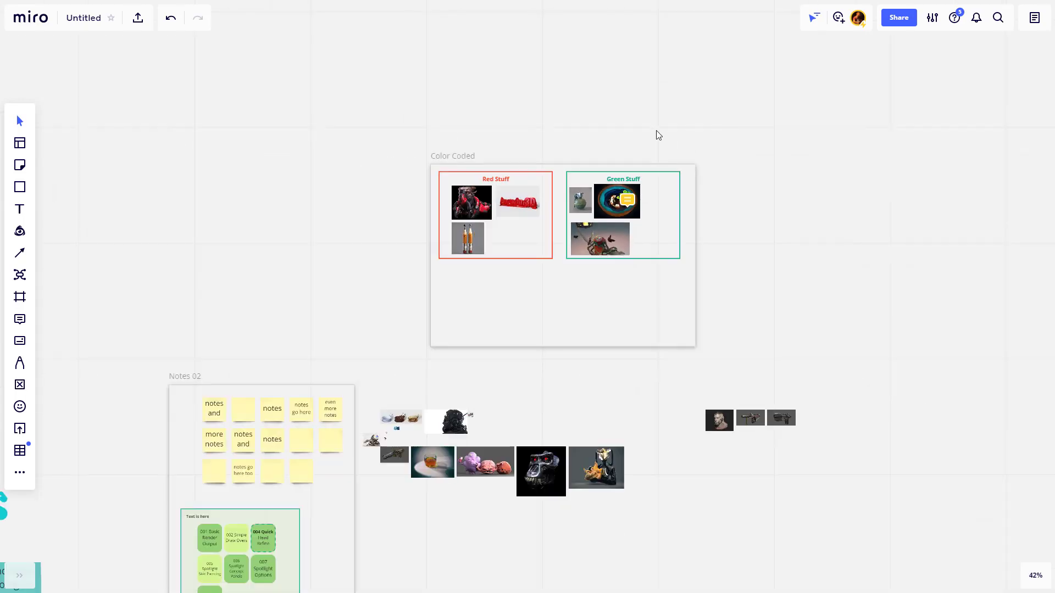
scroll(607, 203, up, 7)
drag(607, 203, 389, 415)
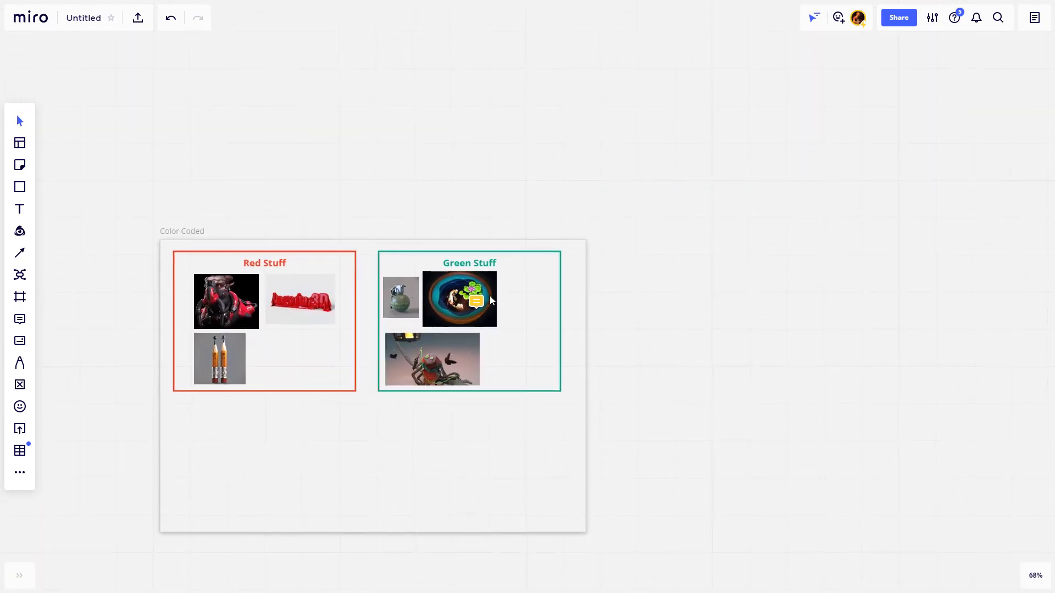
drag(600, 273, 649, 249)
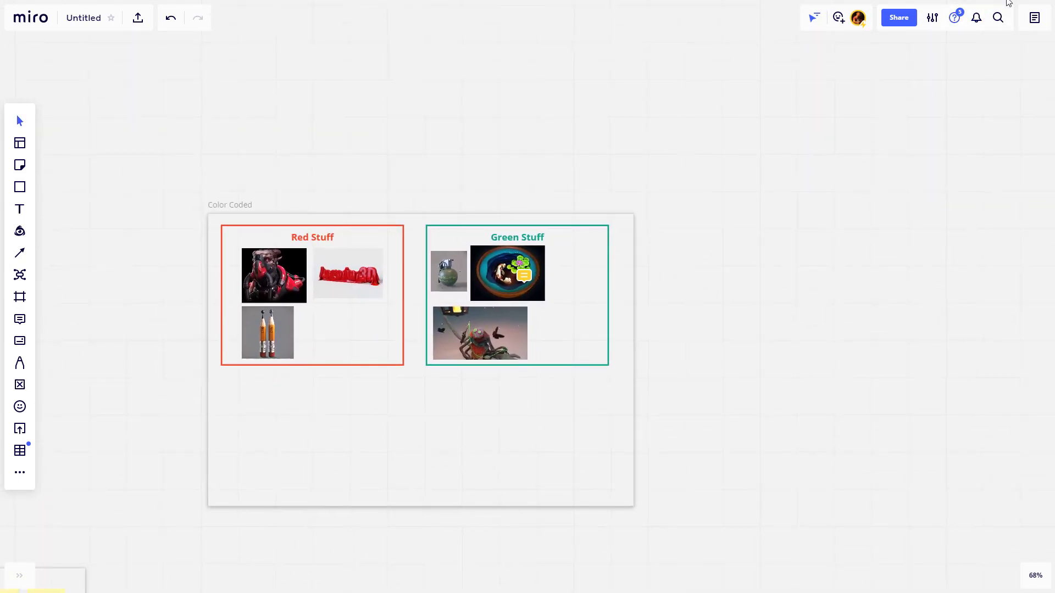
scroll(928, 99, left, 3)
scroll(928, 99, down, 1)
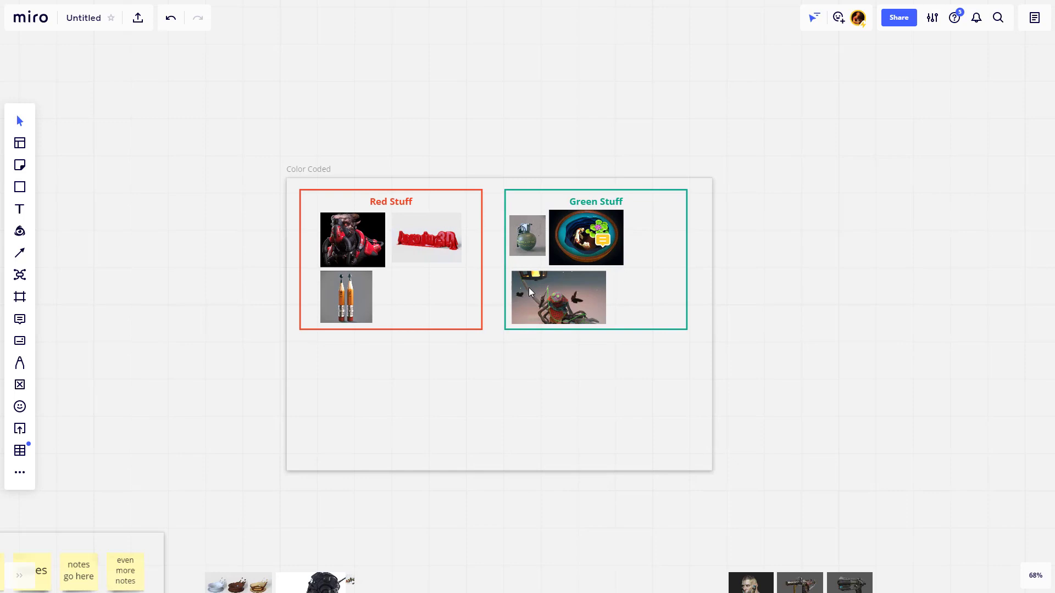
scroll(252, 306, down, 5)
scroll(252, 306, left, 1)
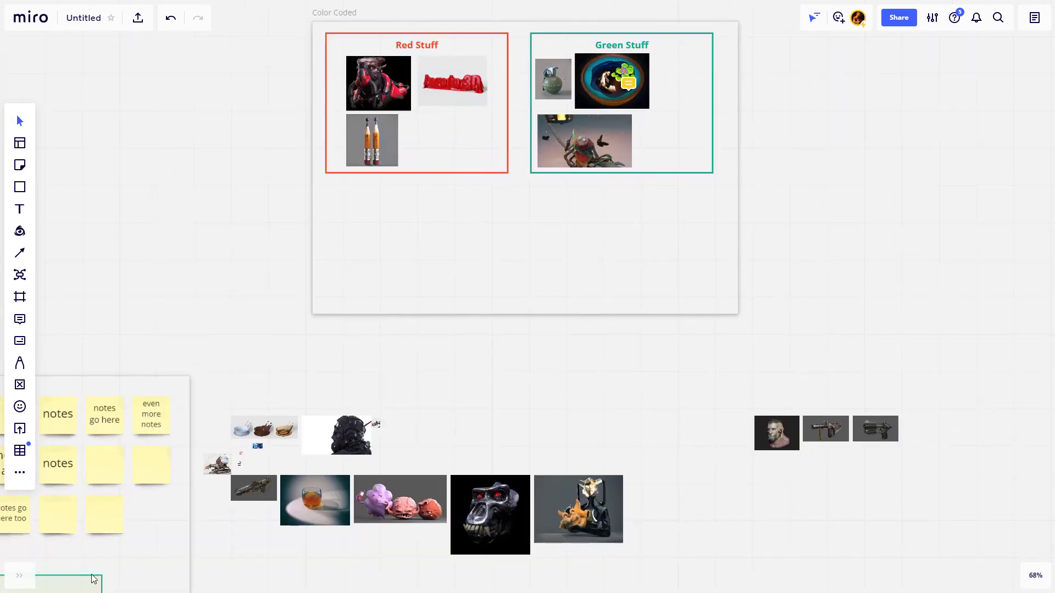
Display the list of all comments on the board, then close it
click(20, 579)
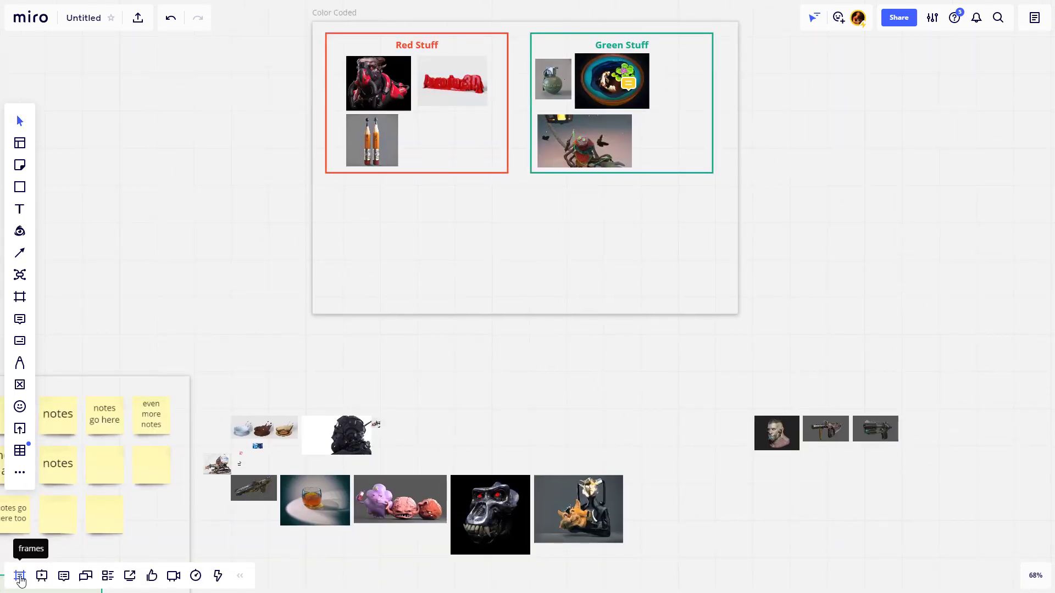
click(63, 576)
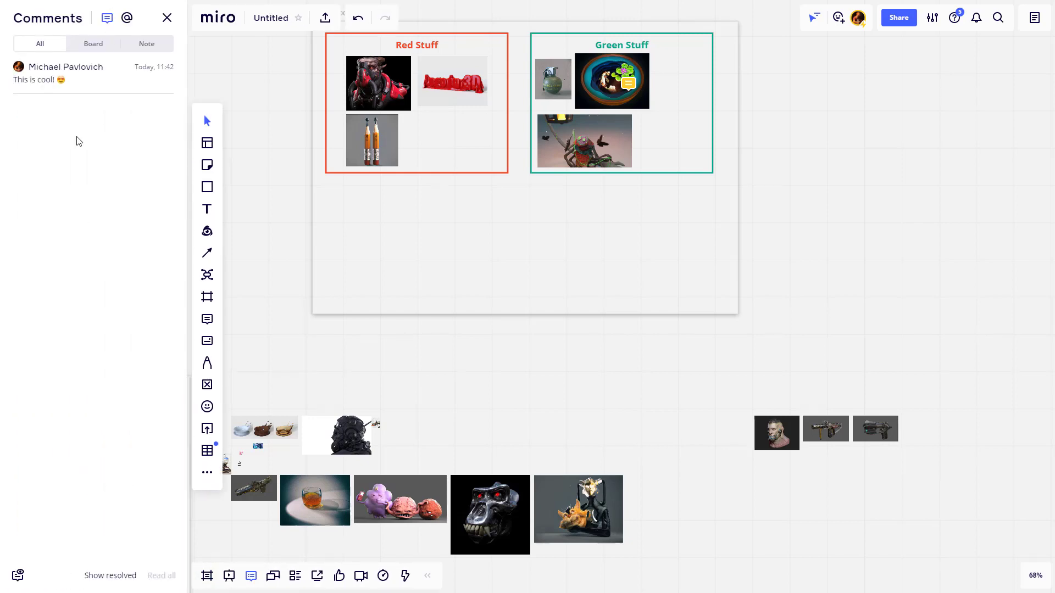
scroll(481, 160, down, 3)
drag(481, 160, 712, 119)
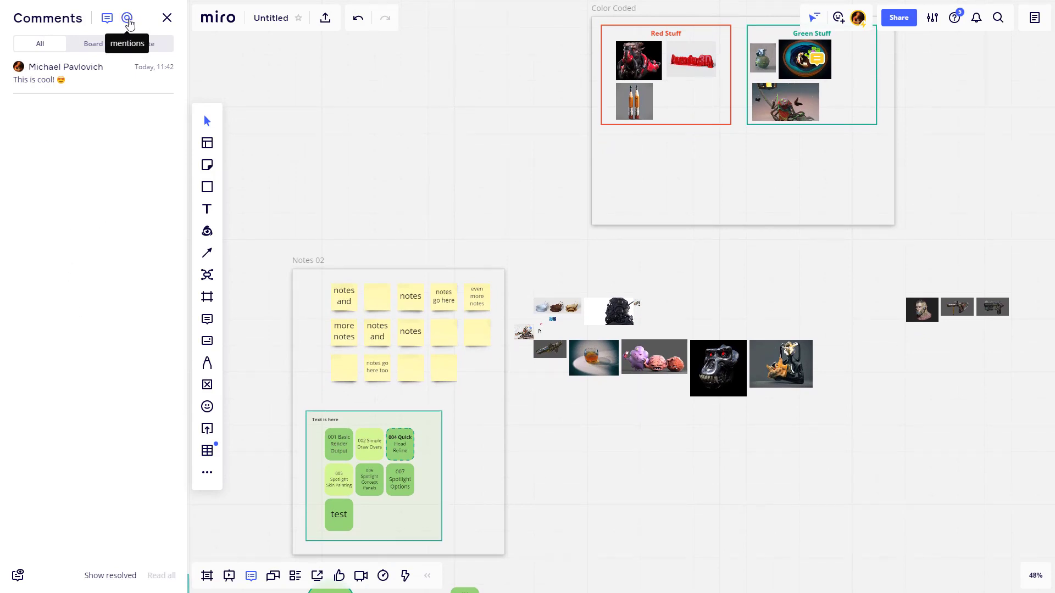
click(166, 19)
Select the red-armored creature picture, switch to the ArtStation portfolio in the browser, and copy the page address of the Intro to ZBrush Part 3 artwork
drag(608, 196, 485, 181)
scroll(488, 258, up, 3)
scroll(456, 308, up, 2)
click(378, 279)
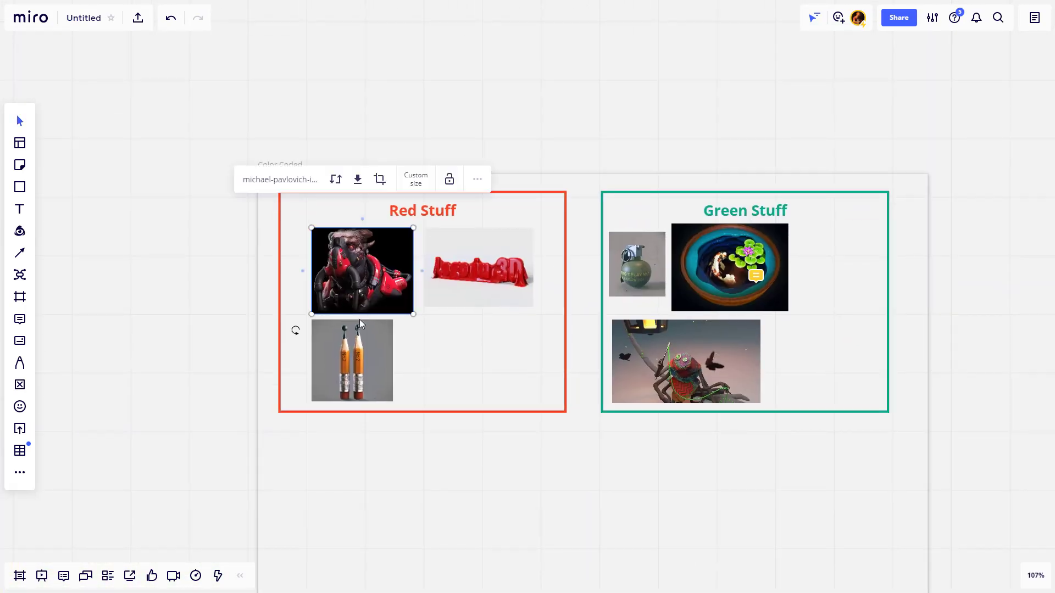
drag(590, 592, 620, 61)
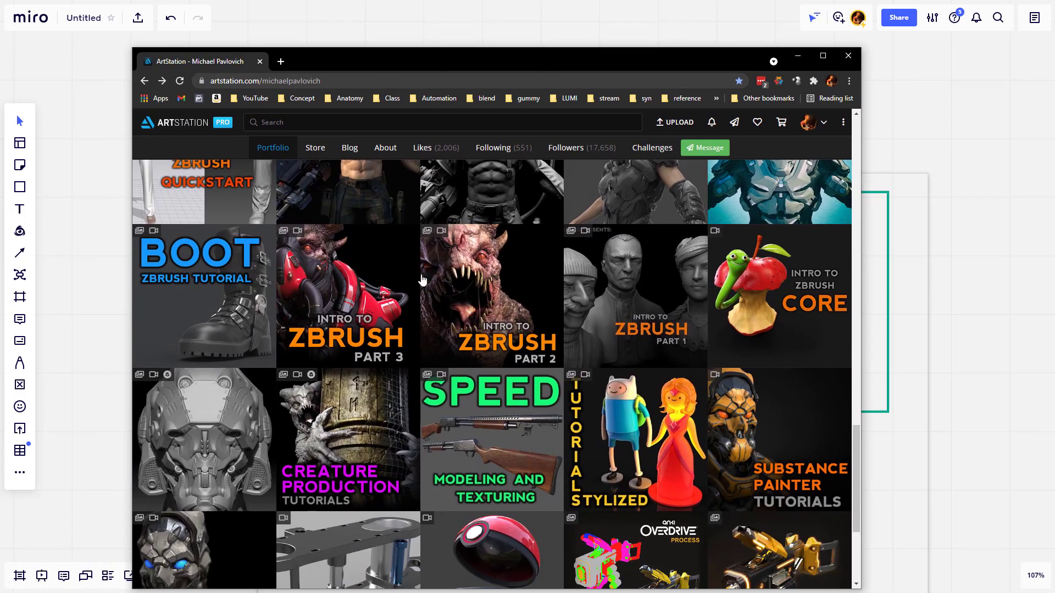
click(361, 266)
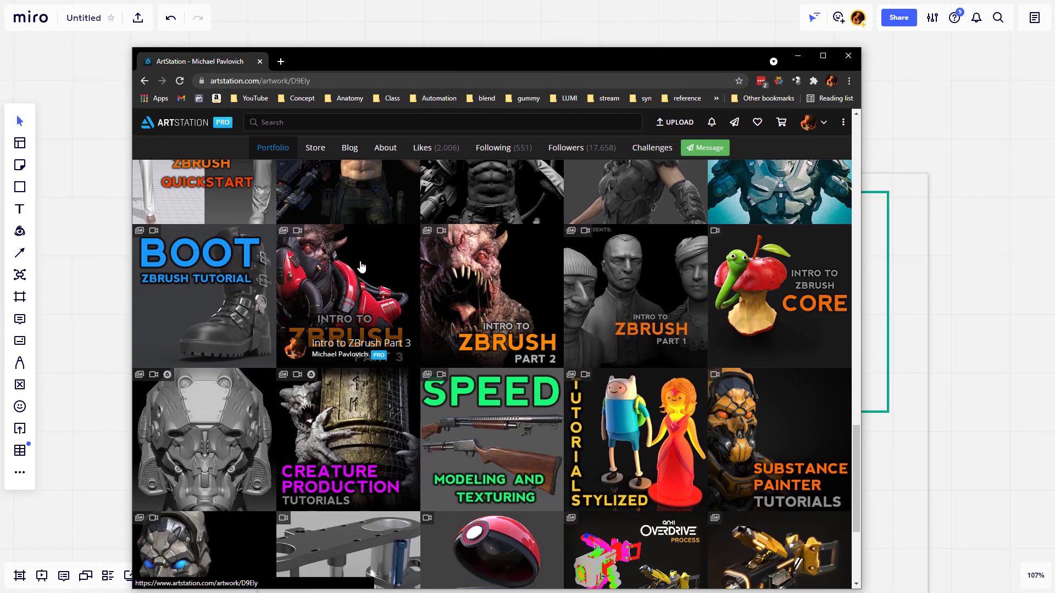
click(330, 82)
key(ctrl+c)
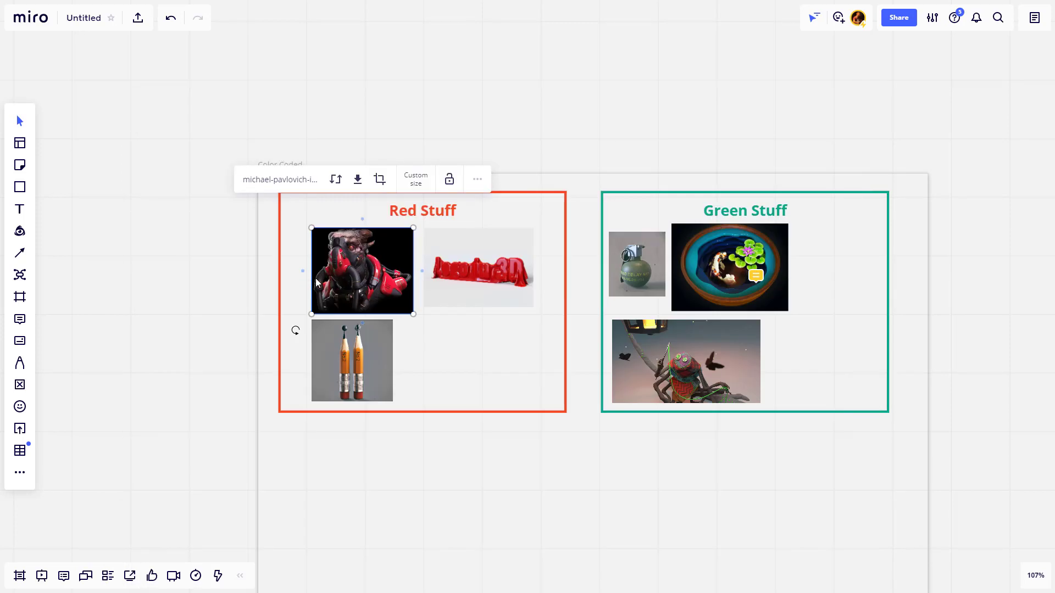
Link the red-armored creature picture in Miro to the copied ArtStation address and open the link to test it
click(476, 180)
click(488, 292)
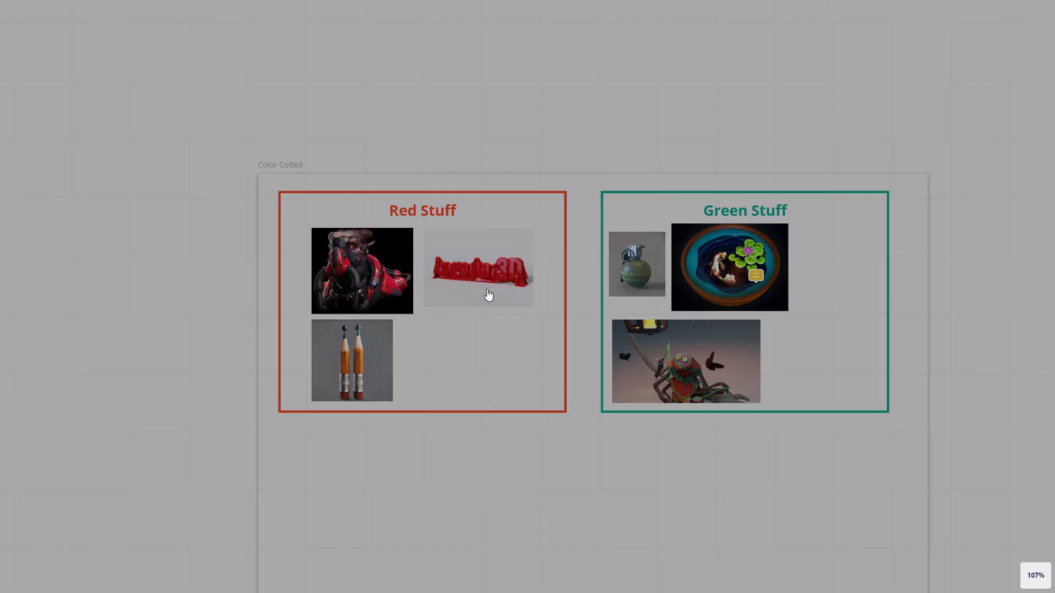
key(ctrl+v)
click(73, 142)
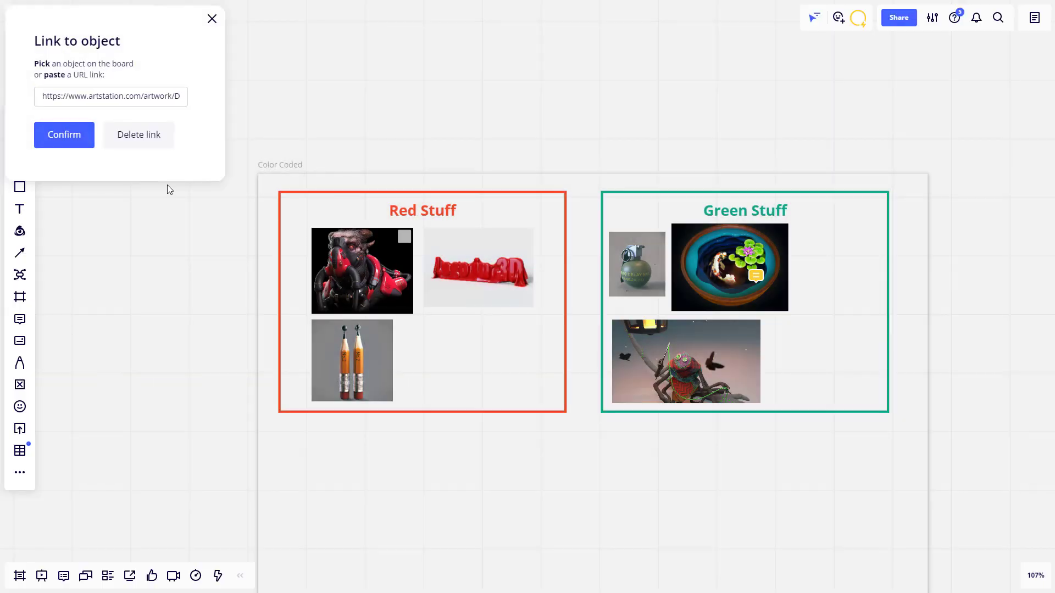
scroll(369, 245, up, 4)
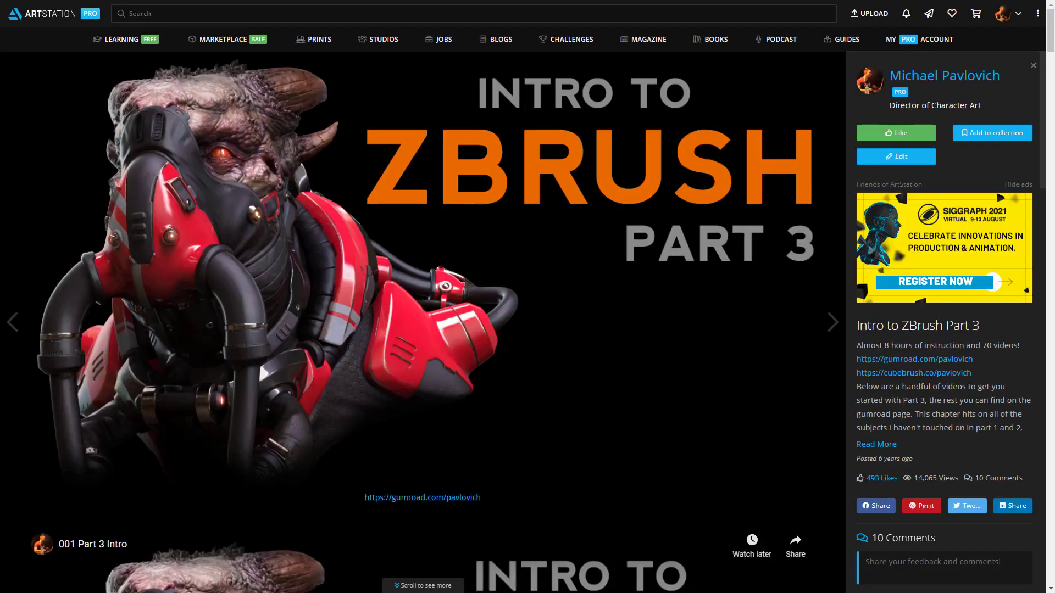
click(330, 210)
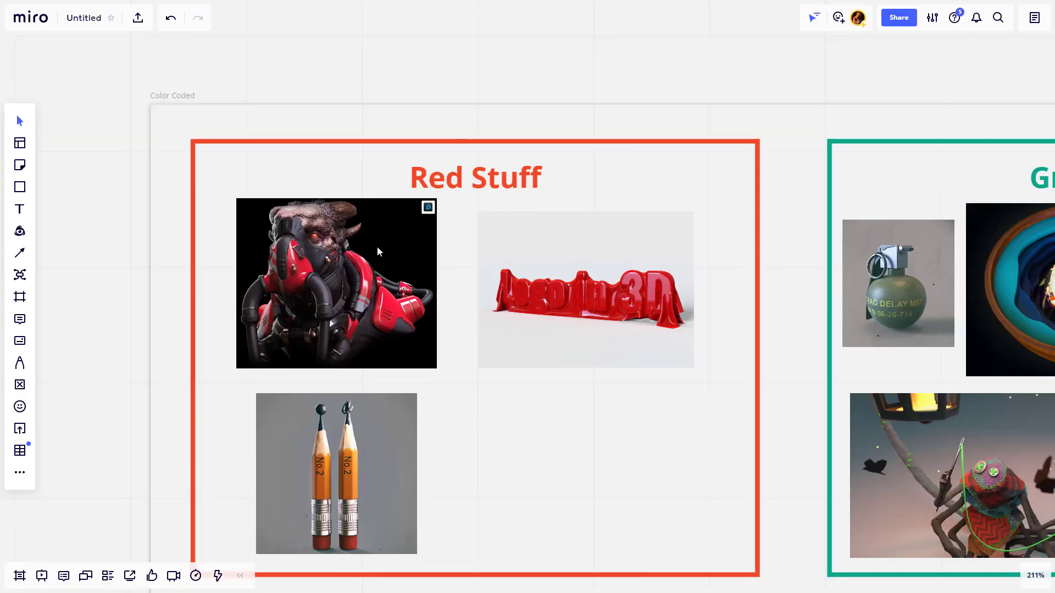
Switch to the ArtStation portfolio, open the Intro to ZBrush Part 3 artwork, and open its 001 Part 3 Intro video on YouTube
scroll(376, 246, down, 5)
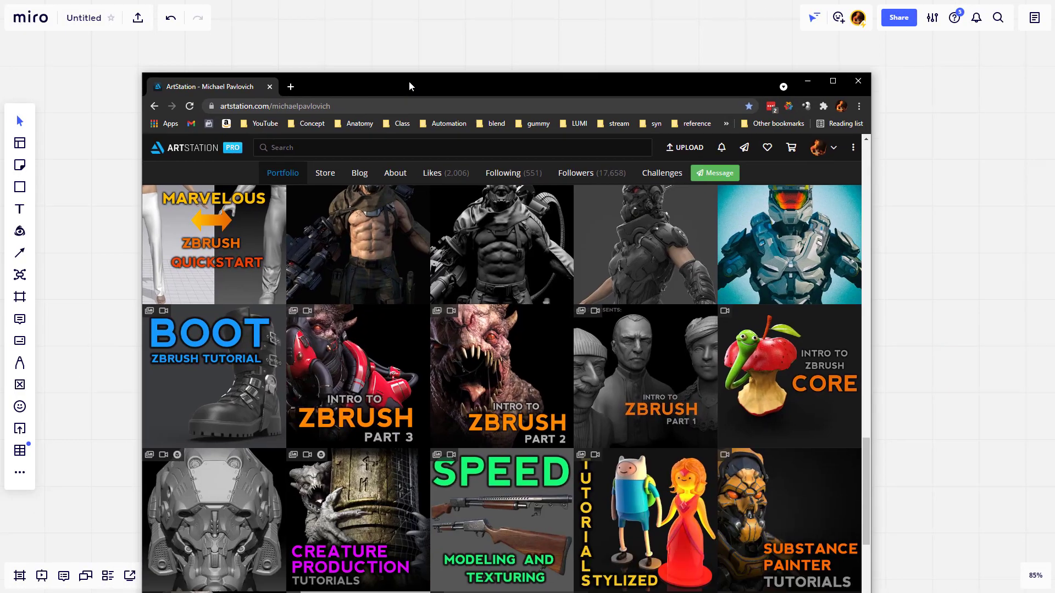
scroll(359, 334, down, 1)
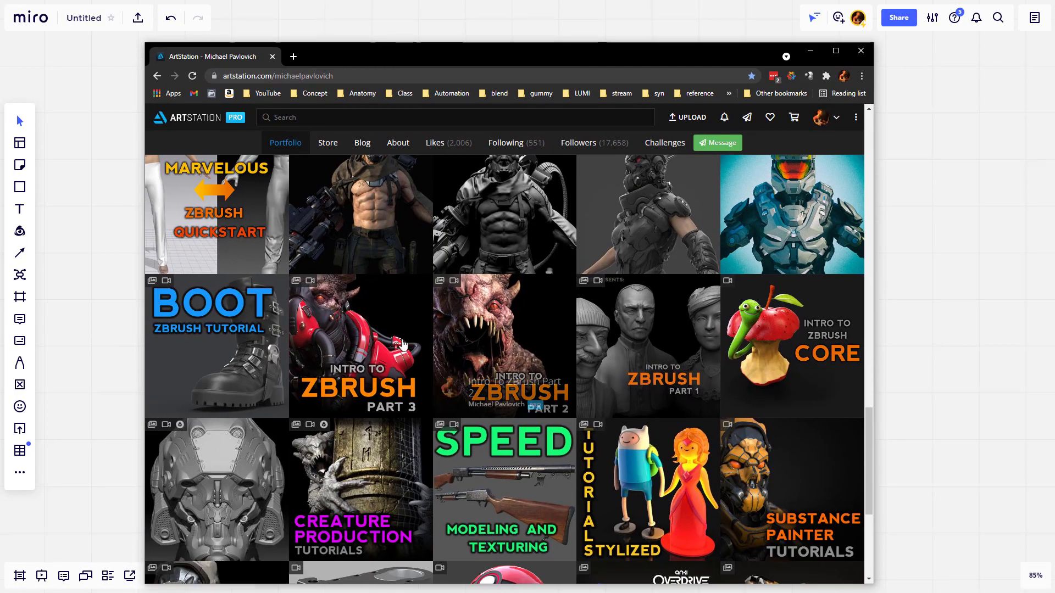
click(358, 335)
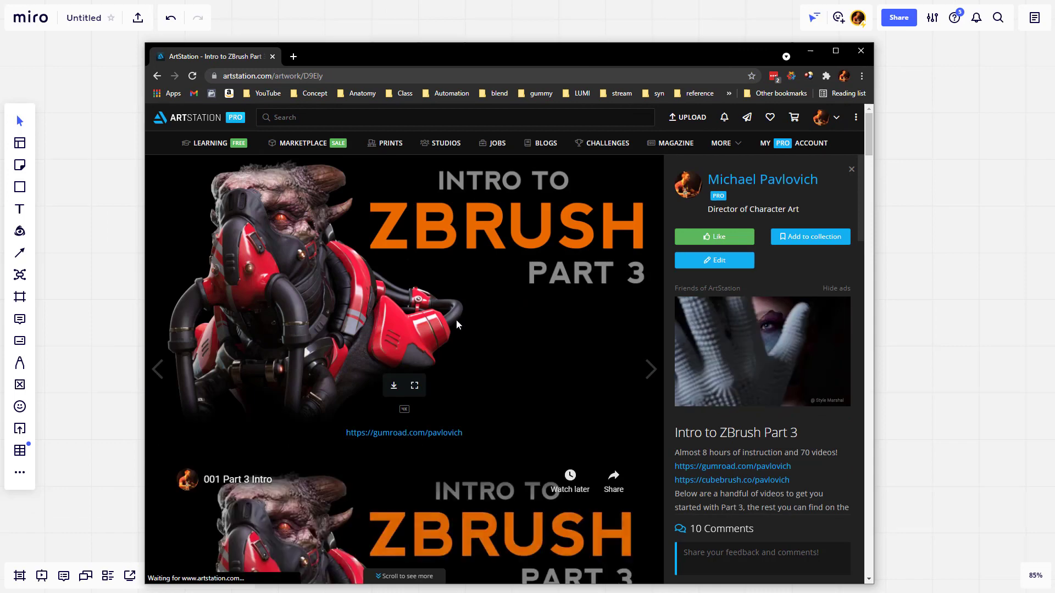
scroll(452, 325, down, 5)
scroll(516, 357, up, 1)
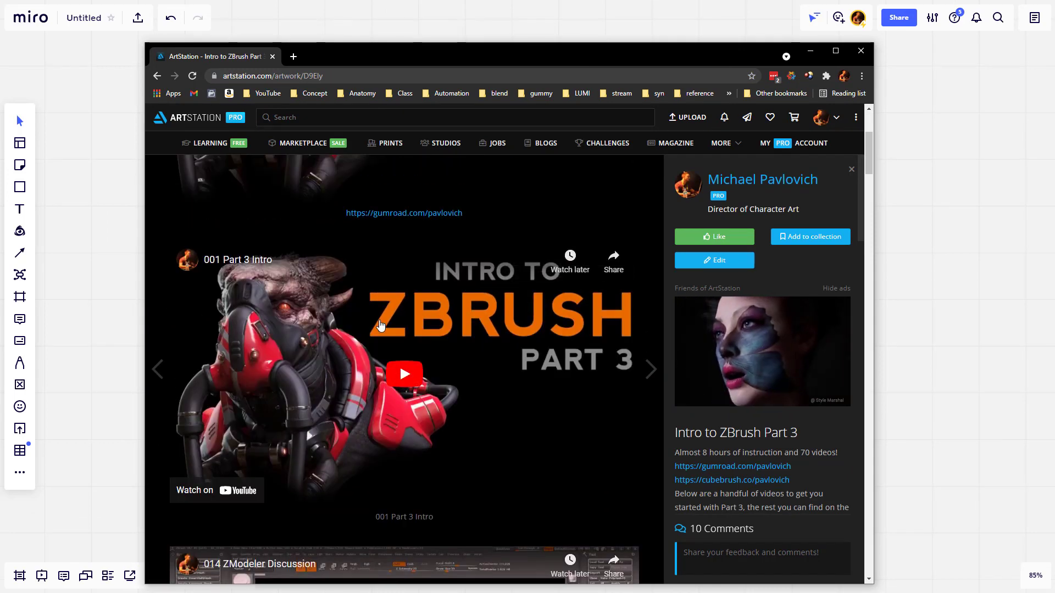
click(539, 482)
click(570, 495)
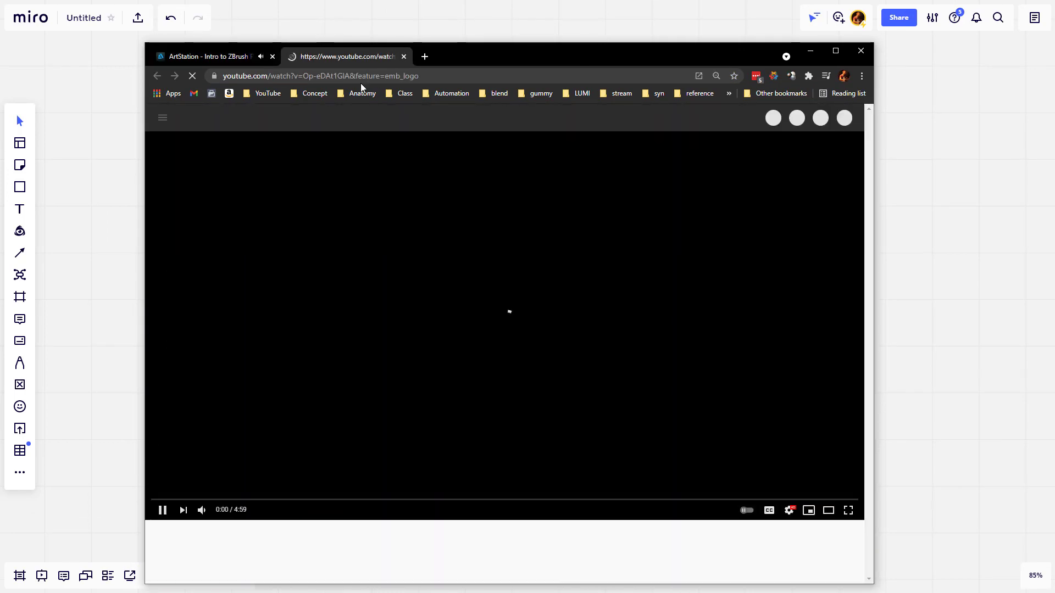
Pause the YouTube video, copy its address, and paste it onto the Miro board to embed the video
click(375, 76)
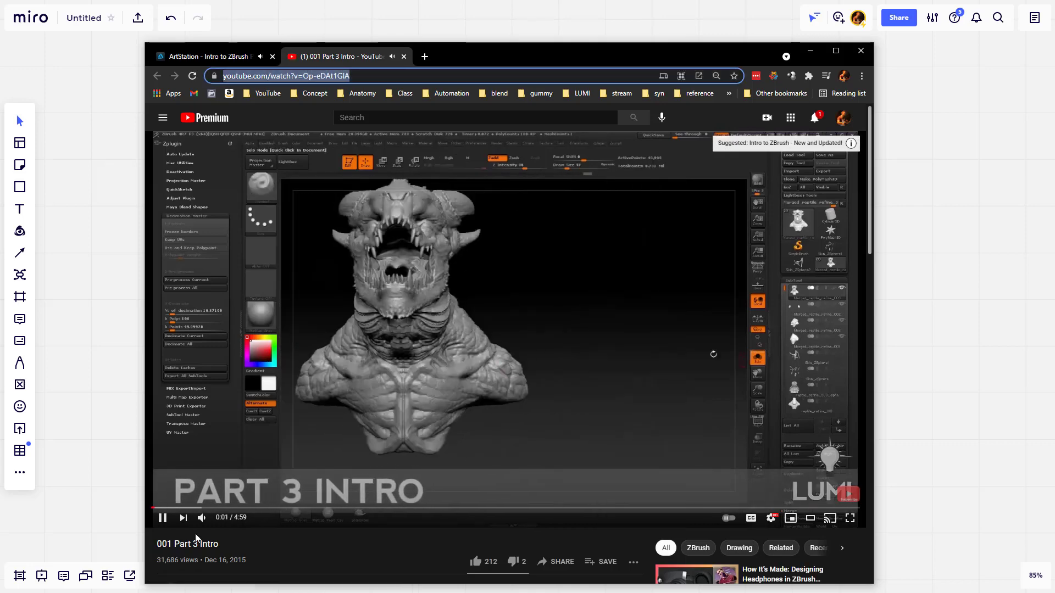
click(164, 518)
click(370, 77)
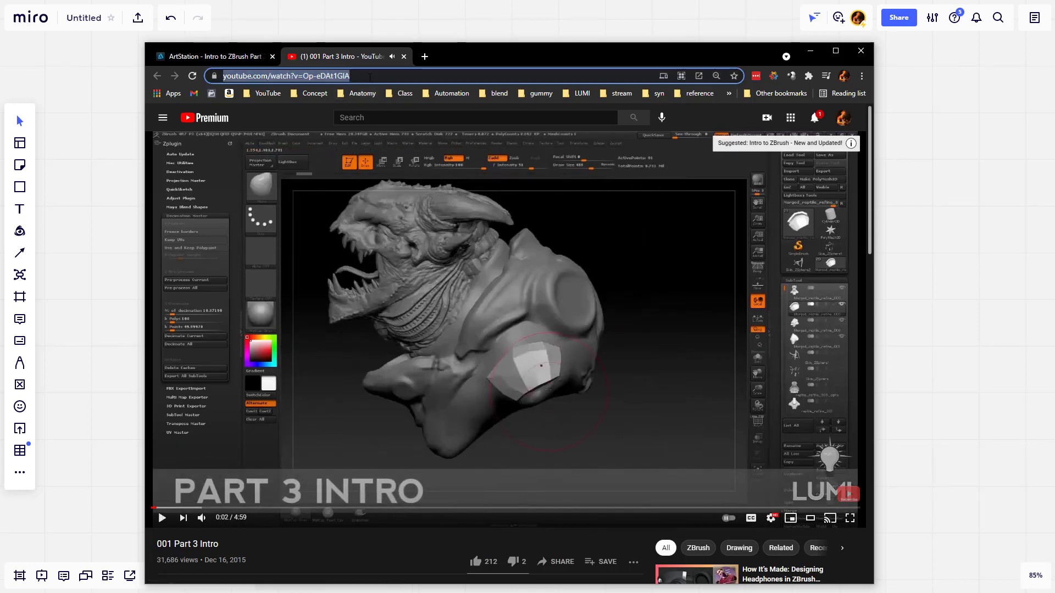
key(alt+Tab)
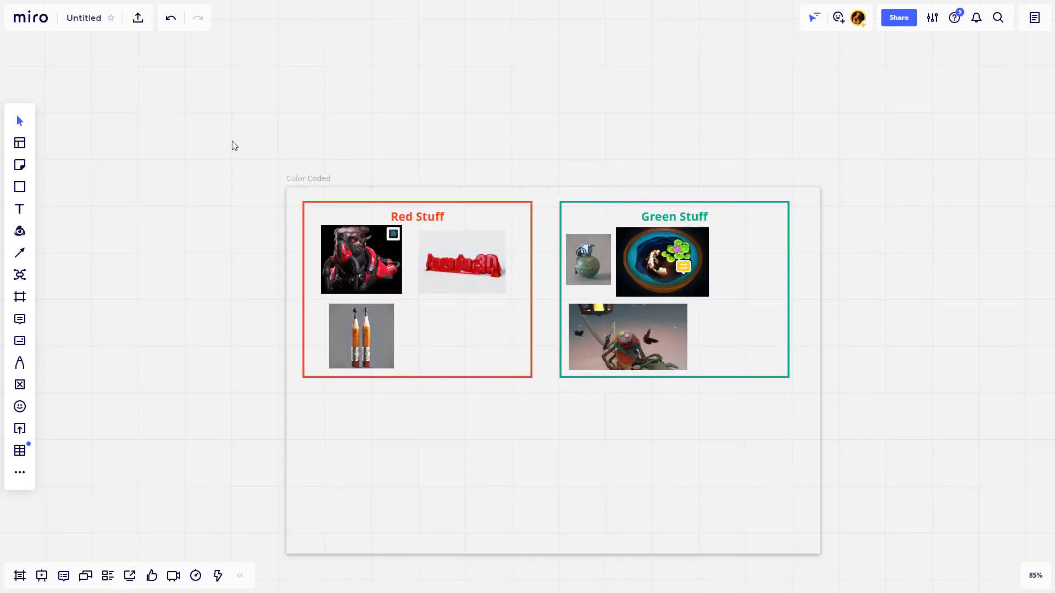
key(ctrl+v)
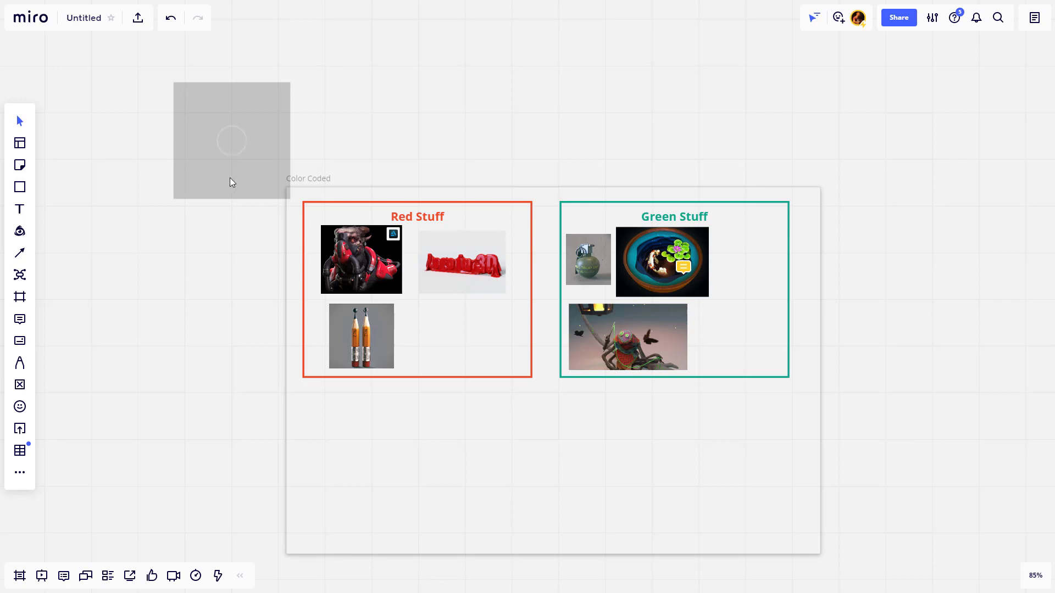
Move the embedded video to the left of the Color Coded frame, level with Red Stuff, and enlarge it slightly
drag(522, 148, 828, 130)
drag(602, 98, 536, 240)
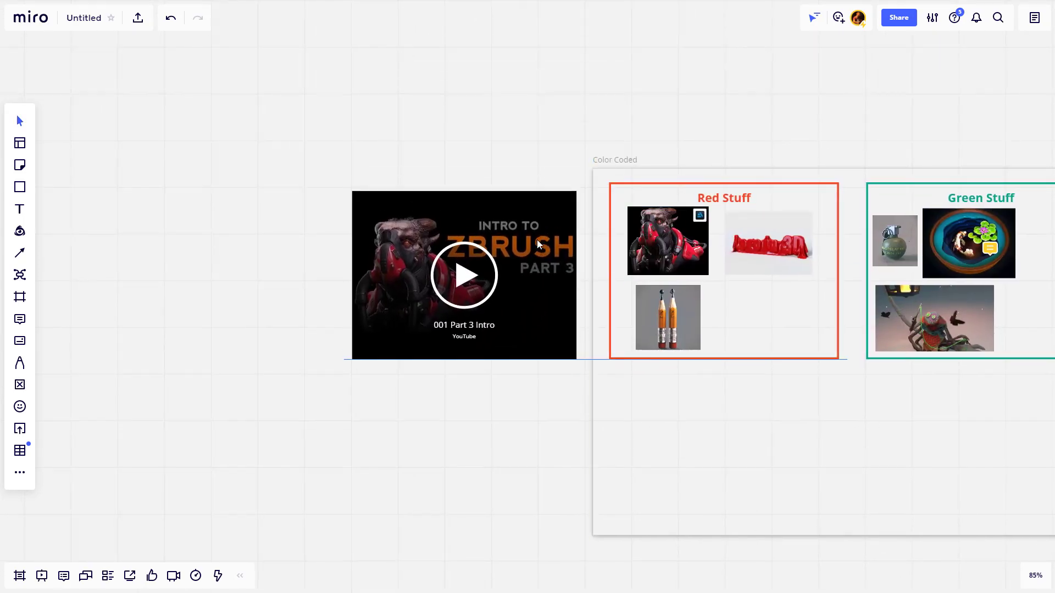
click(570, 192)
mouse_move(576, 185)
mouse_down()
mouse_move(589, 169)
mouse_move(579, 188)
mouse_up()
Look at the app for embedding iFrame code, then close it without embedding anything
click(19, 474)
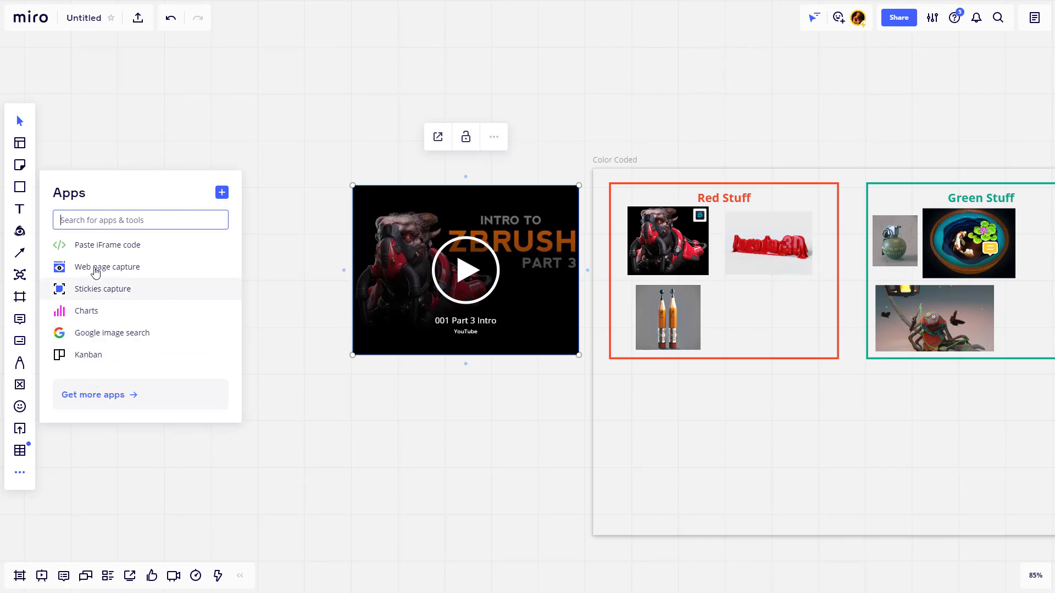
click(98, 250)
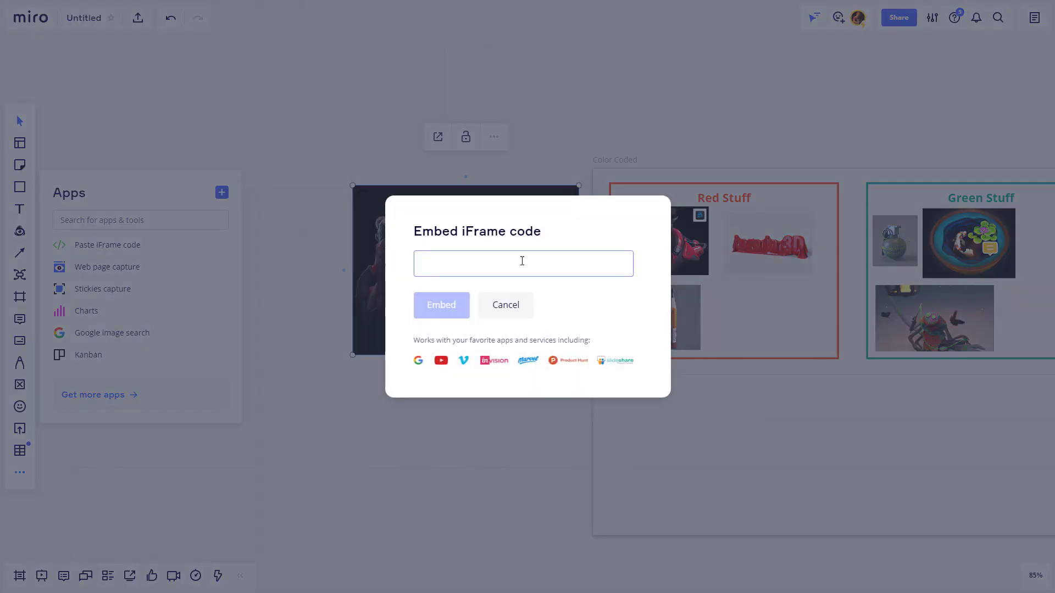
click(599, 85)
click(467, 416)
drag(469, 416, 359, 443)
drag(302, 361, 405, 312)
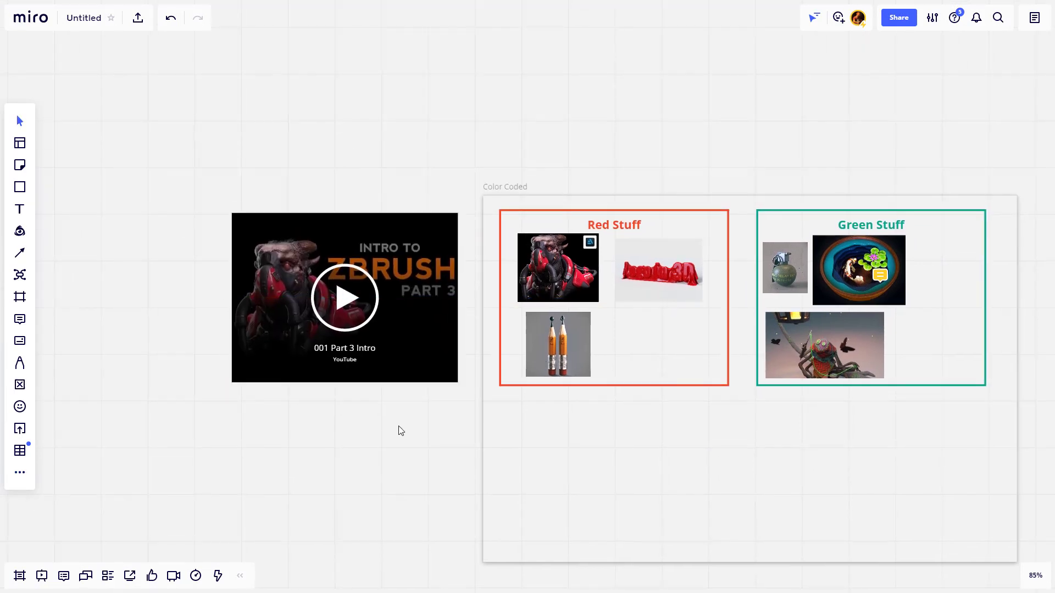
Play and pause the embedded video on the board, then open it on YouTube and pause it there
click(350, 308)
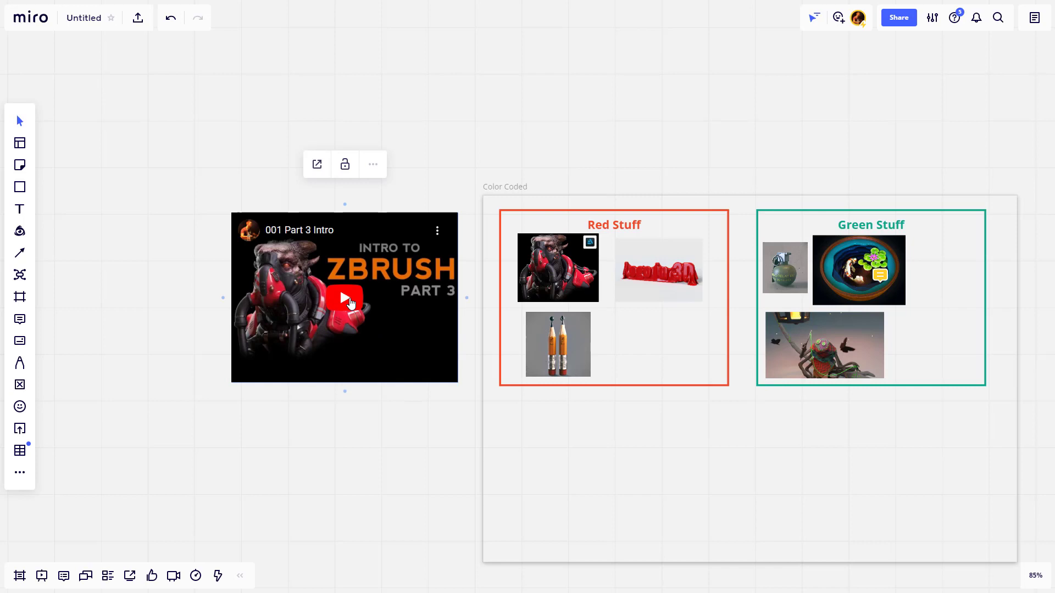
click(350, 301)
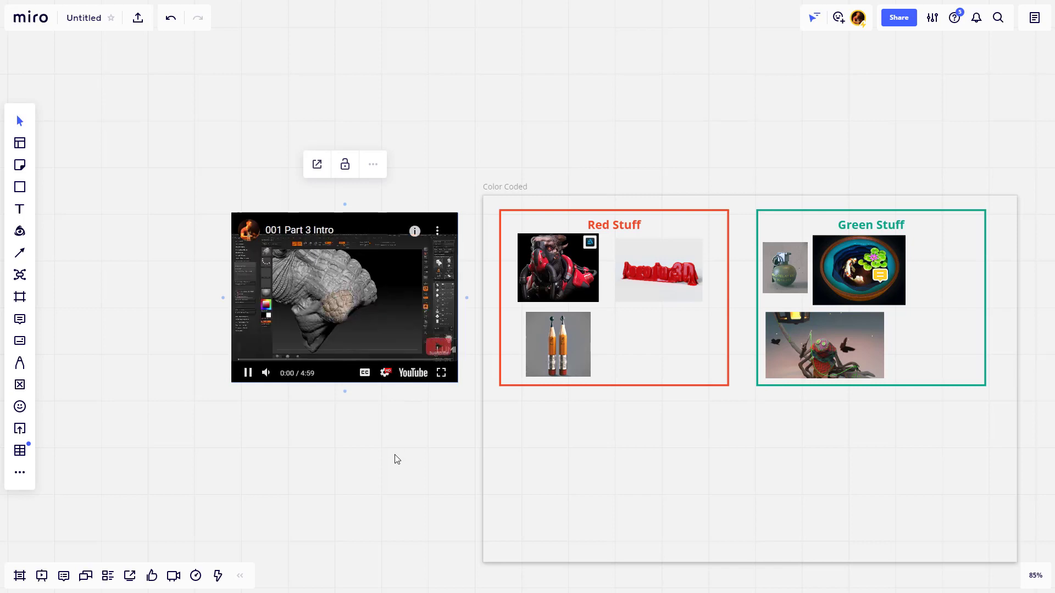
click(248, 374)
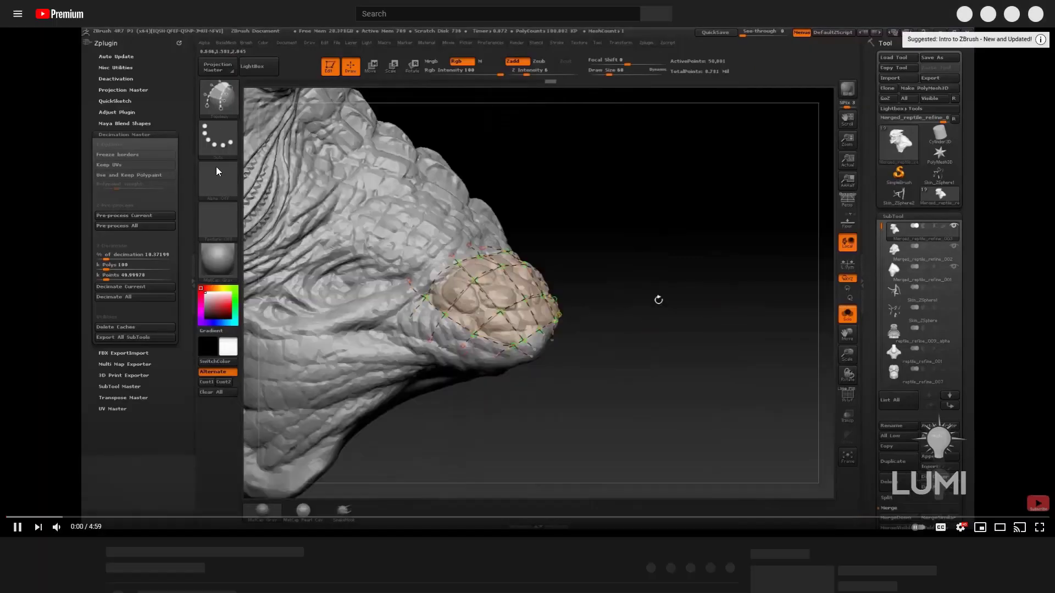
click(17, 529)
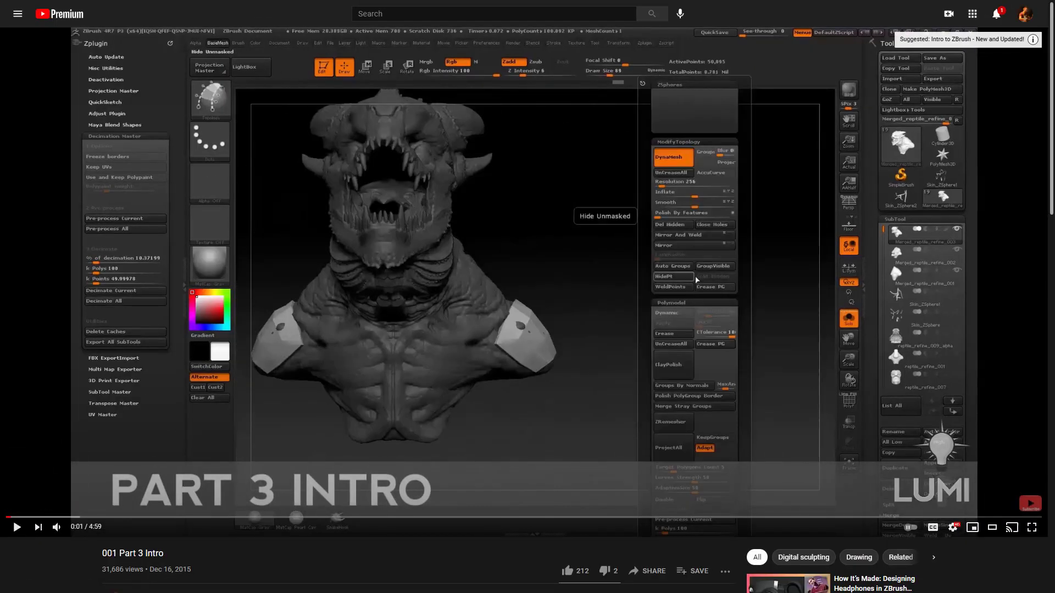